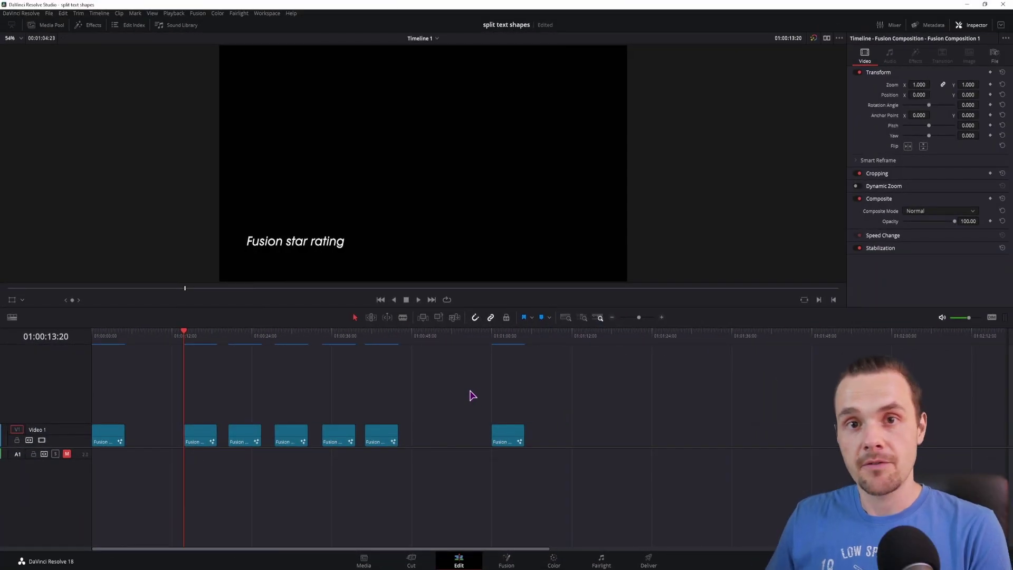
- Show the Media Pool with the Fusion Composition, video clip and Timeline 1 beside the viewer
left_click(51, 24)
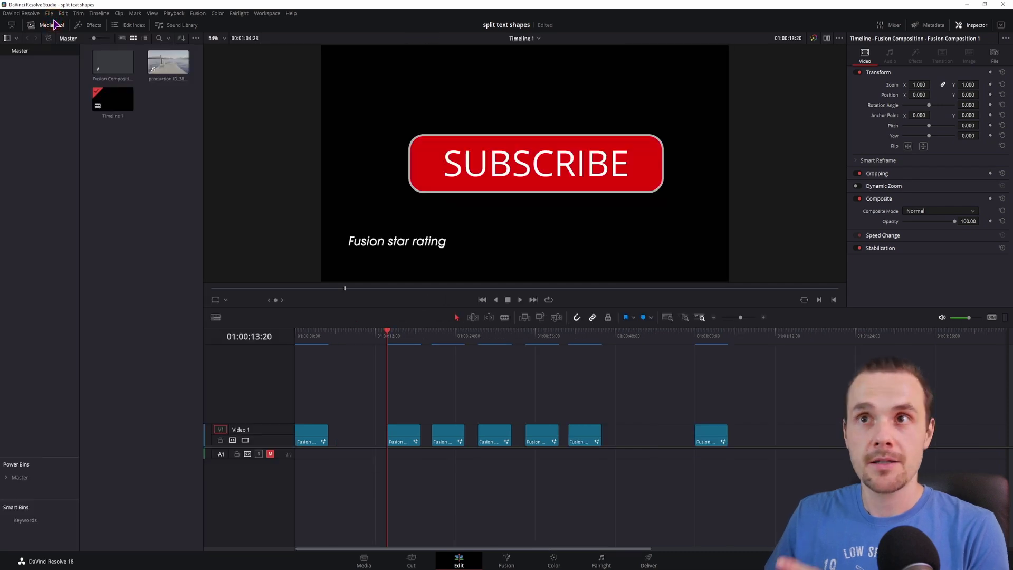
- Create Fusion Composition 2, place it on Video 1 after the clips, and open it in Fusion
right_click(135, 182)
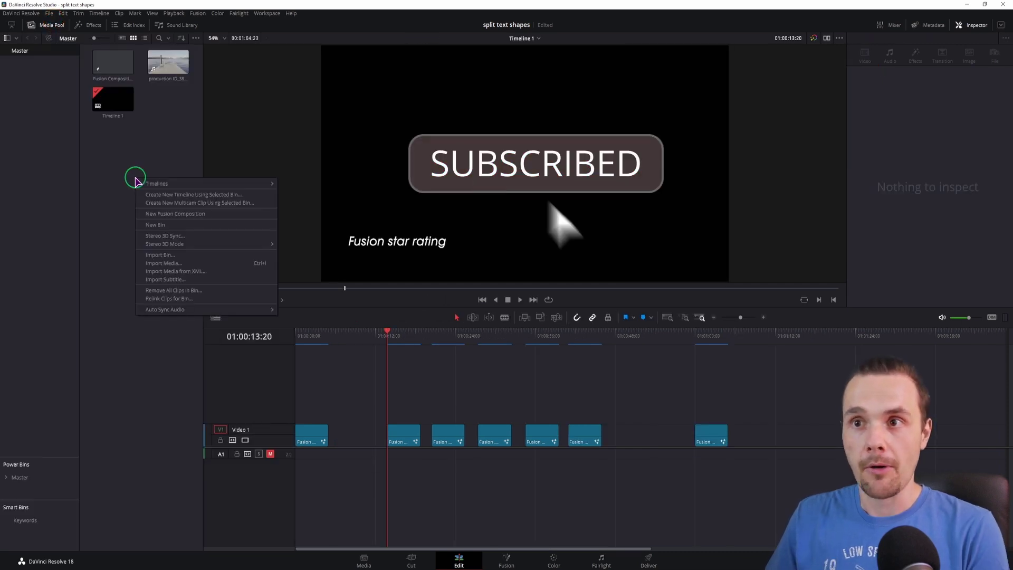
left_click(176, 215)
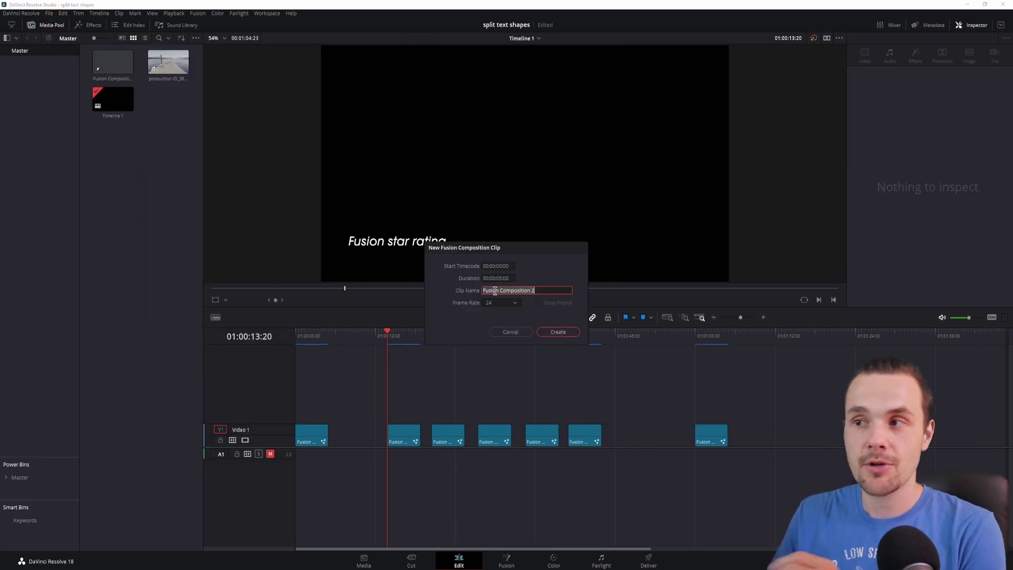
left_click(556, 332)
left_click_drag(168, 63, 657, 433)
left_click(655, 400)
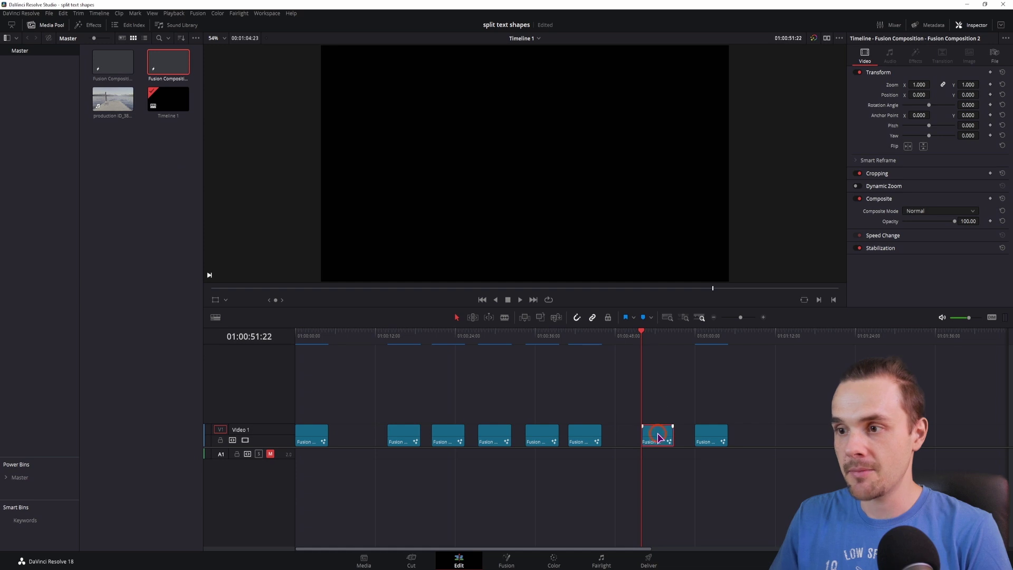
left_click(507, 562)
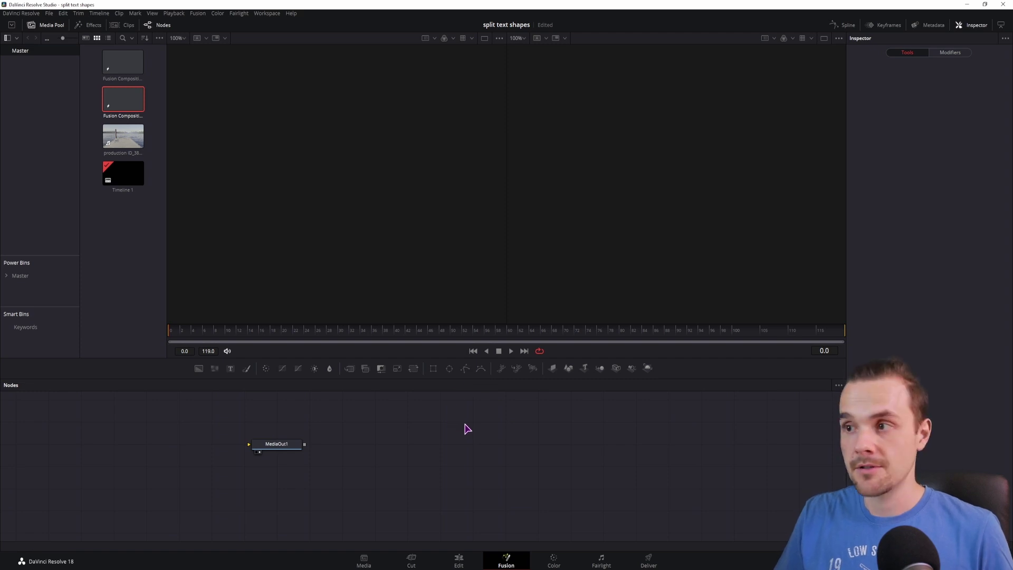
- Switch the Fusion toolbar to Shape tools and browse Effects > Tools > Shape, then close Effects
right_click(681, 381)
left_click(701, 406)
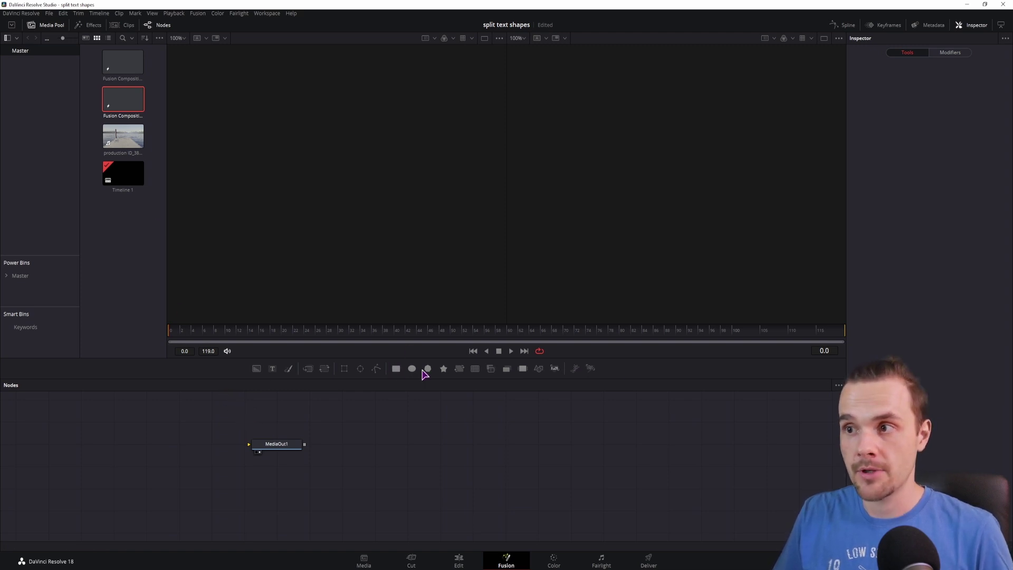
left_click(92, 26)
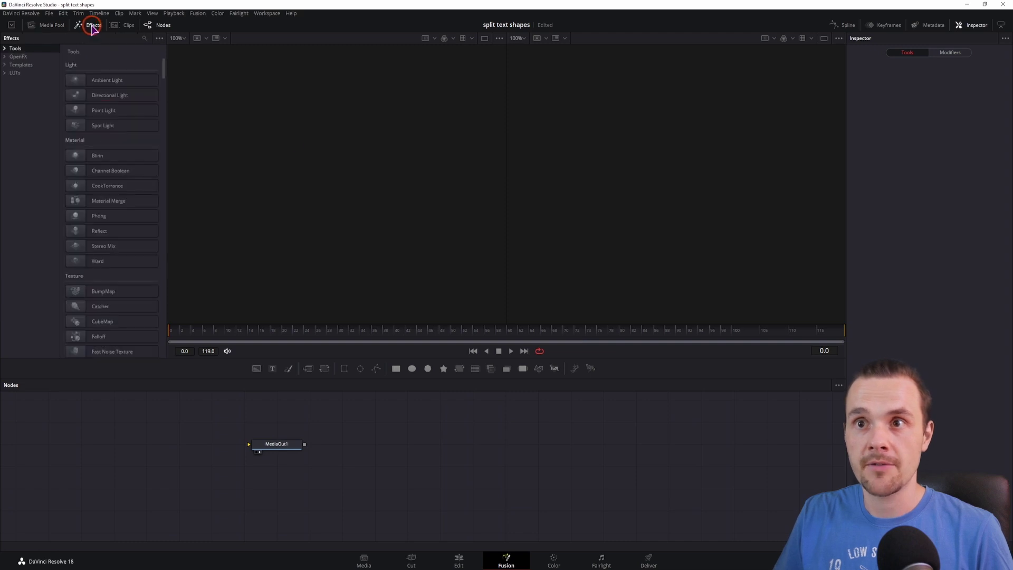
left_click(16, 48)
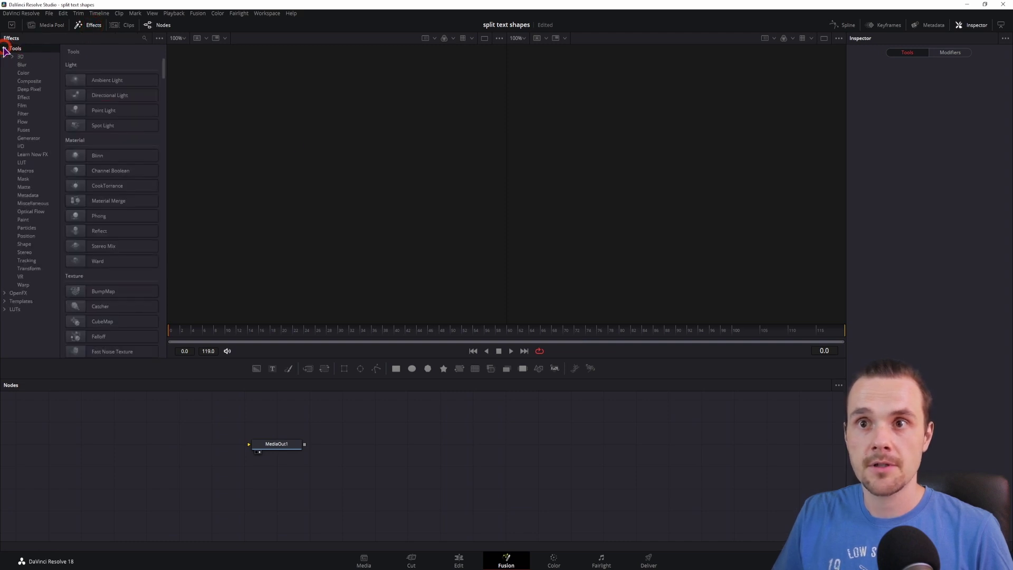
left_click(24, 245)
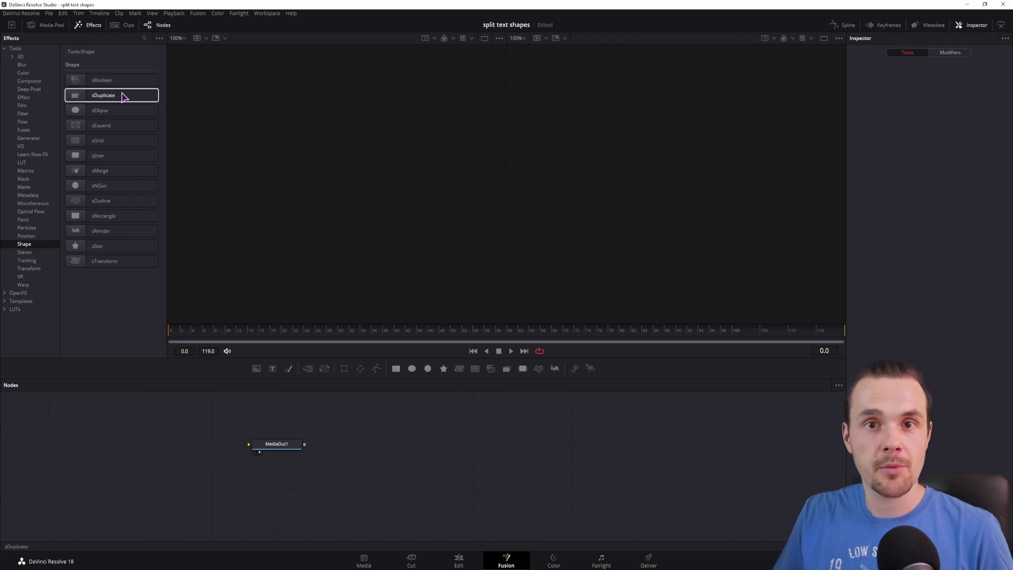
left_click(91, 25)
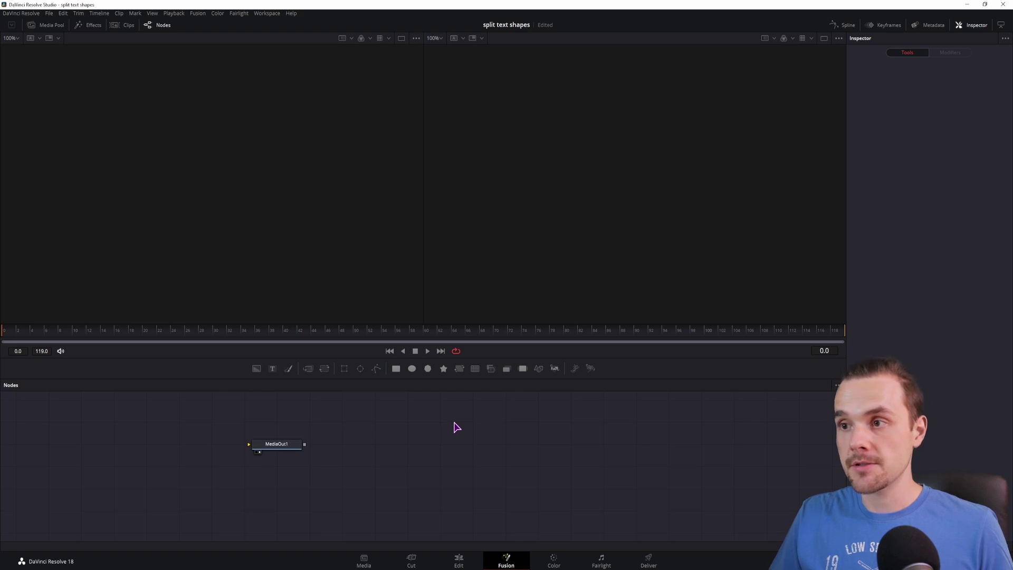
- Add sStar and sRender nodes and chain sStar1 into sRender1 into MediaOut1
left_click_drag(443, 369, 91, 449)
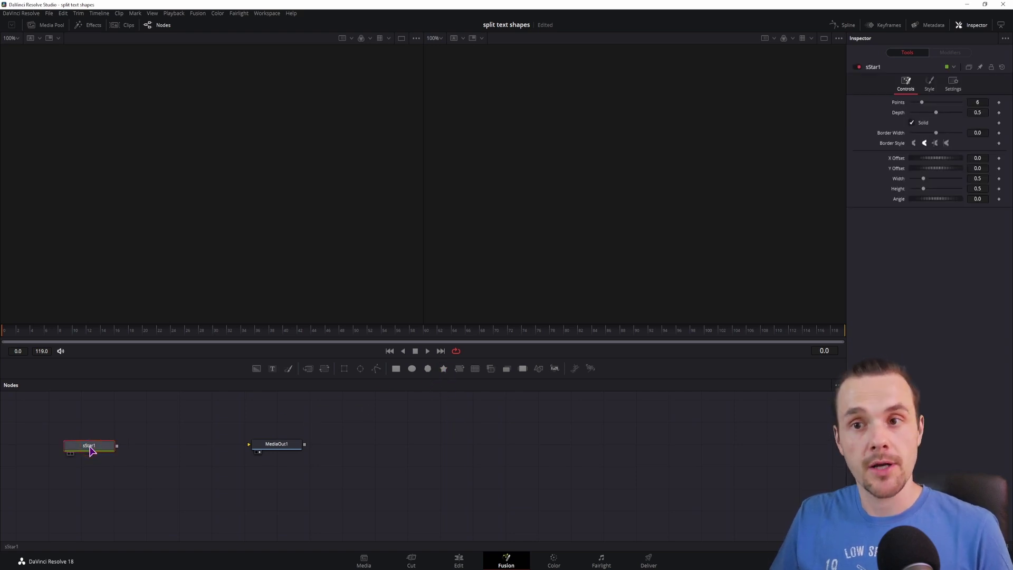
left_click_drag(555, 371, 162, 449)
left_click_drag(277, 444, 349, 445)
left_click_drag(114, 450, 315, 460)
left_click(146, 457)
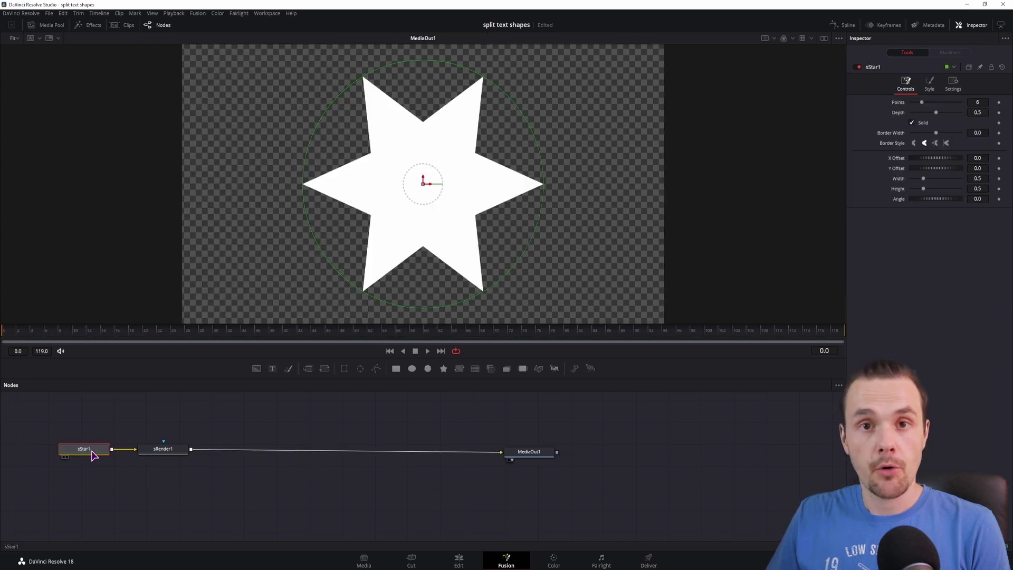
- Give the star 5 points, Angle 18 and Depth 0.4, then space out the nodes
double_click(979, 102)
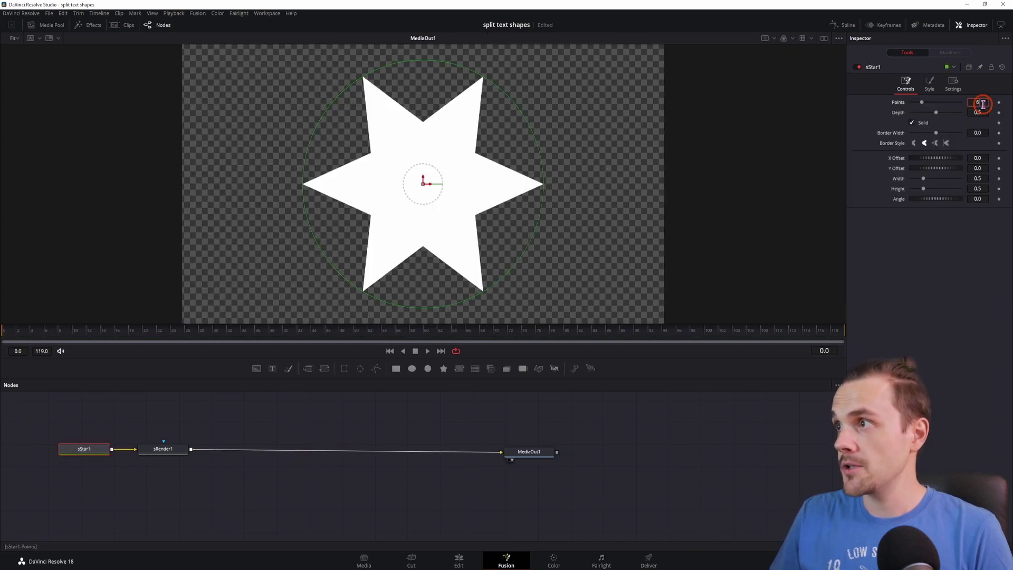
left_click_drag(922, 102, 918, 103)
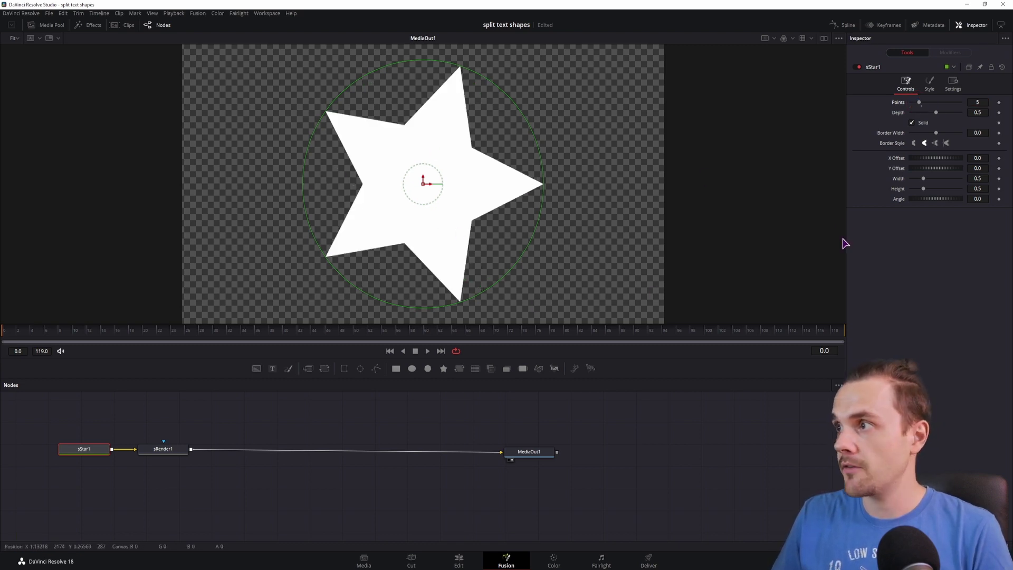
left_click_drag(978, 199, 988, 199)
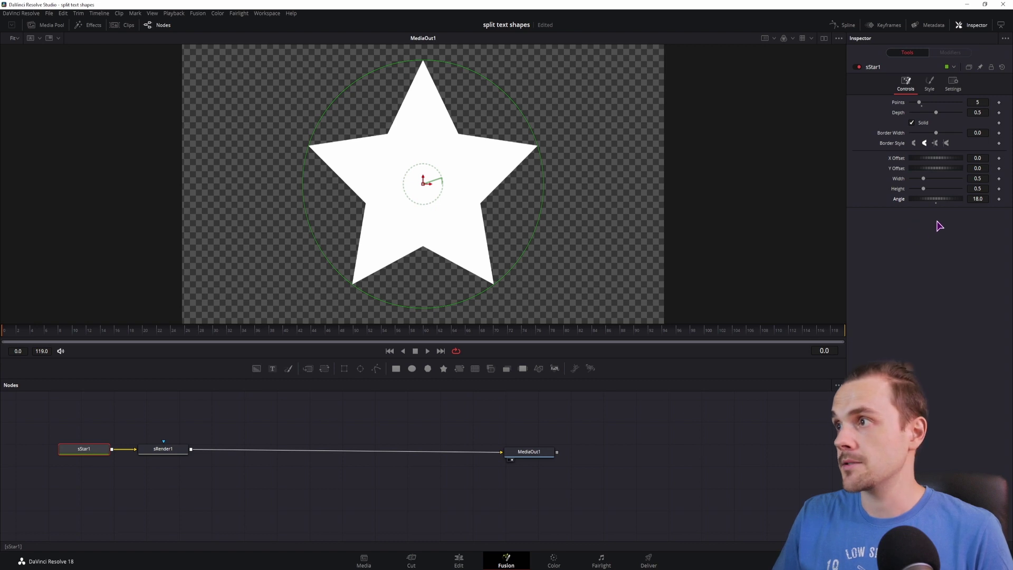
left_click_drag(976, 113, 955, 121)
double_click(944, 116)
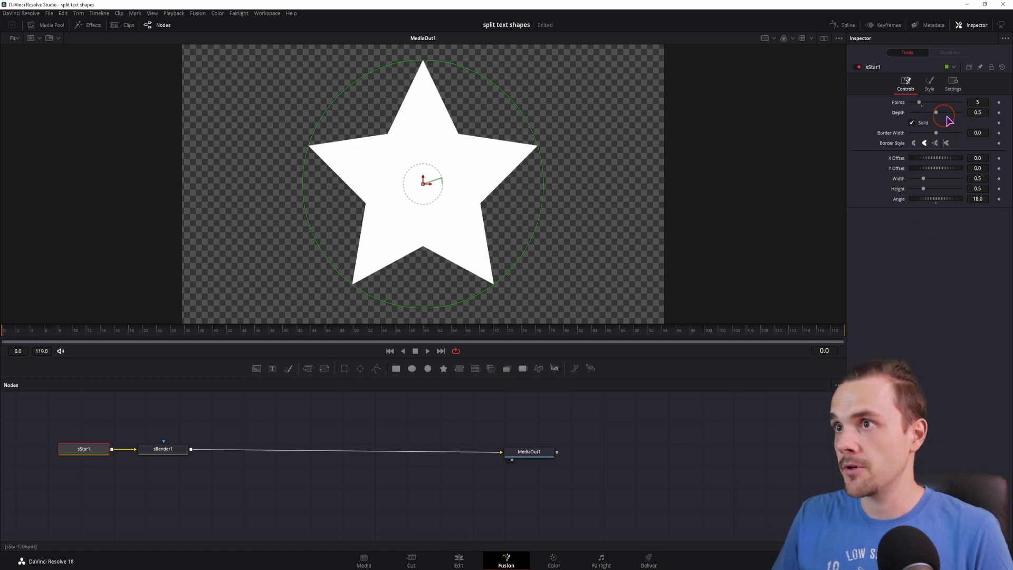
left_click(983, 110)
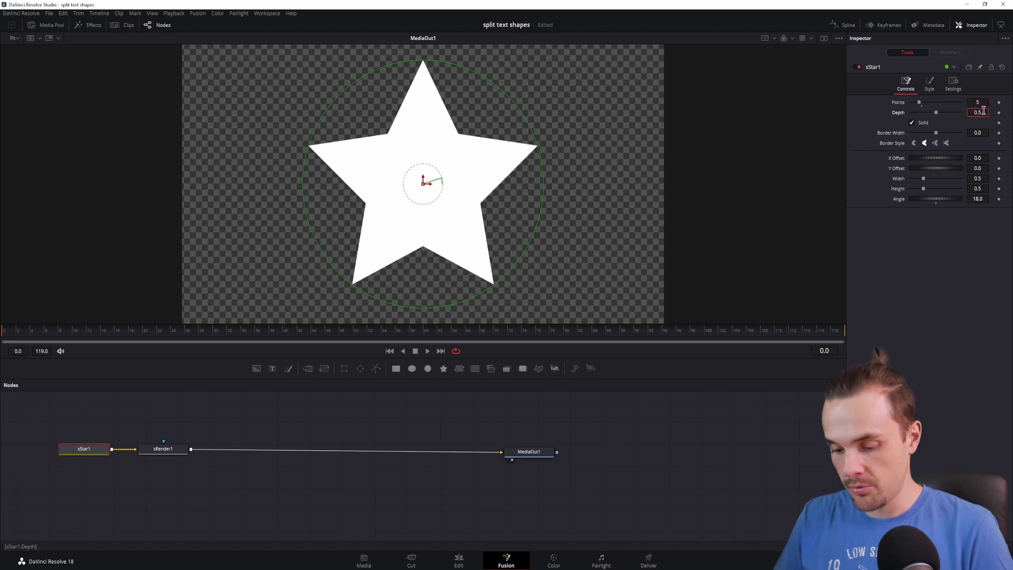
key("BackSpace")
type("4")
key("Return")
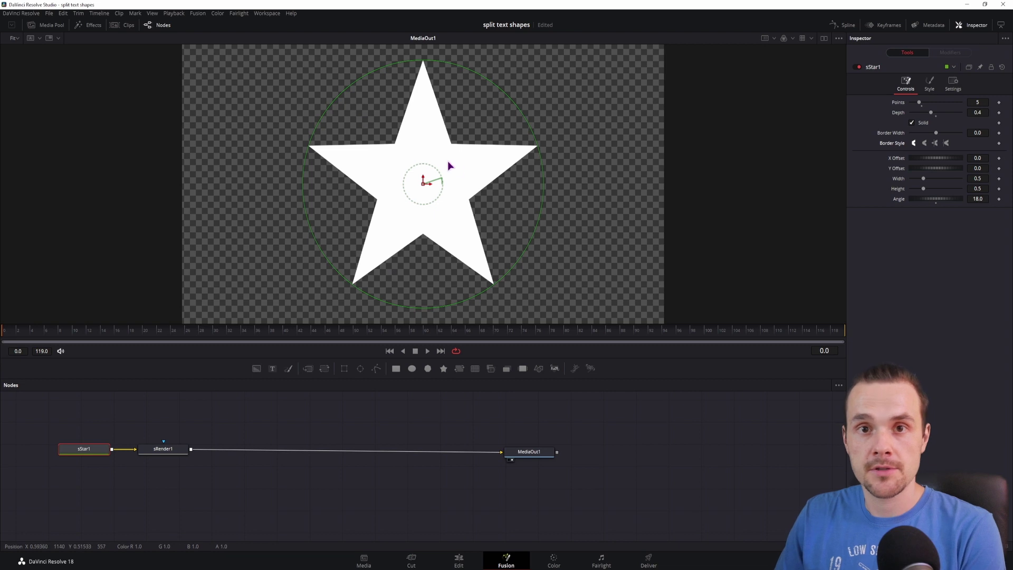
left_click_drag(529, 452, 577, 449)
left_click_drag(163, 448, 242, 449)
left_click(94, 449)
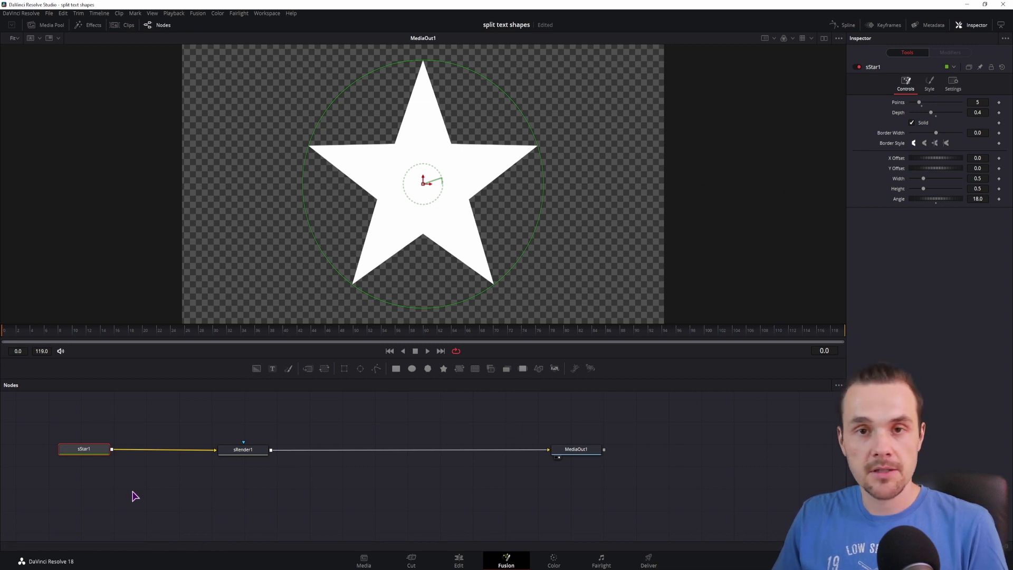
- Insert an sDuplicate node between sStar1 and sRender1
key("ctrl+space")
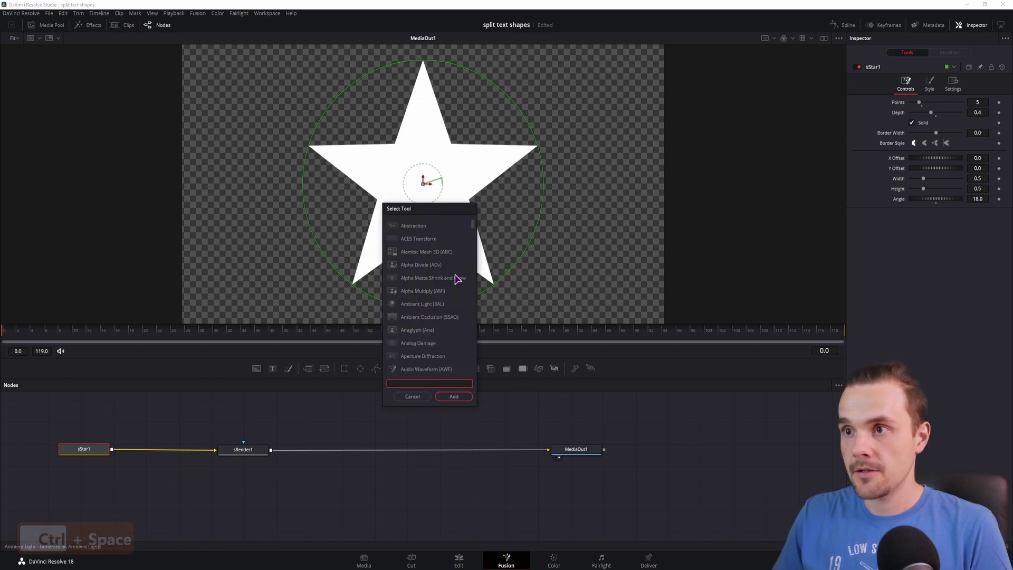
type("duplic")
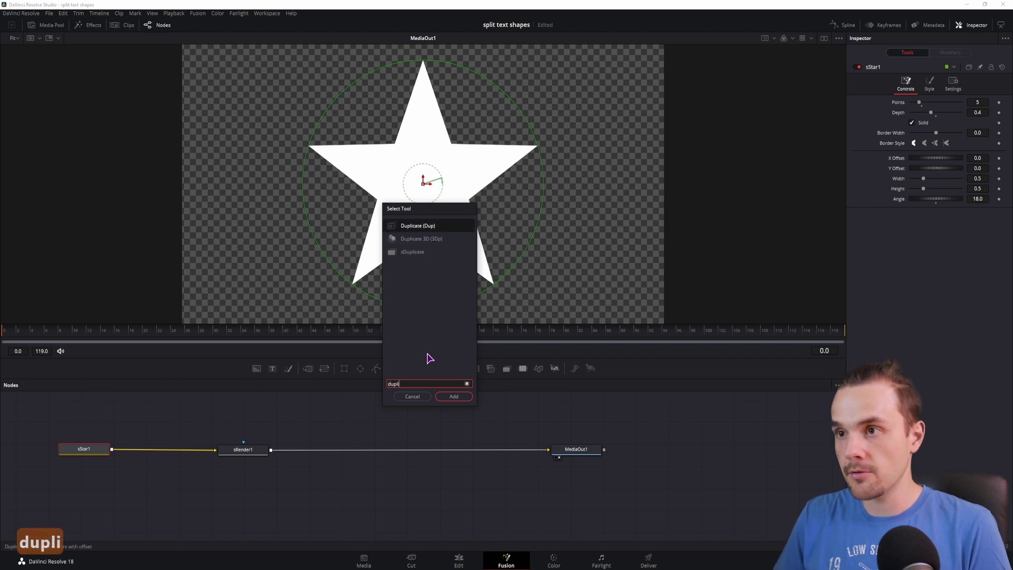
left_click(412, 252)
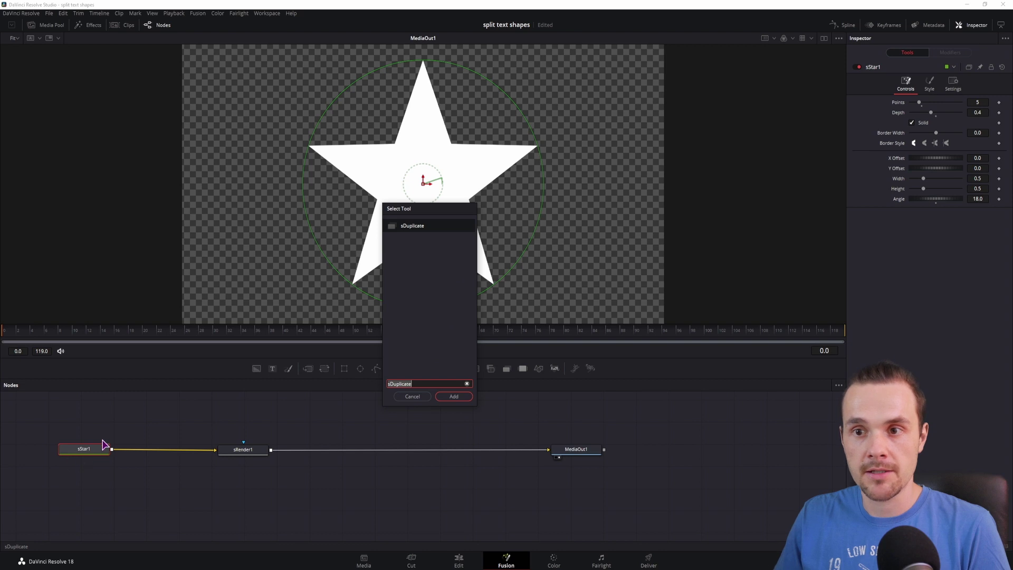
left_click(454, 396)
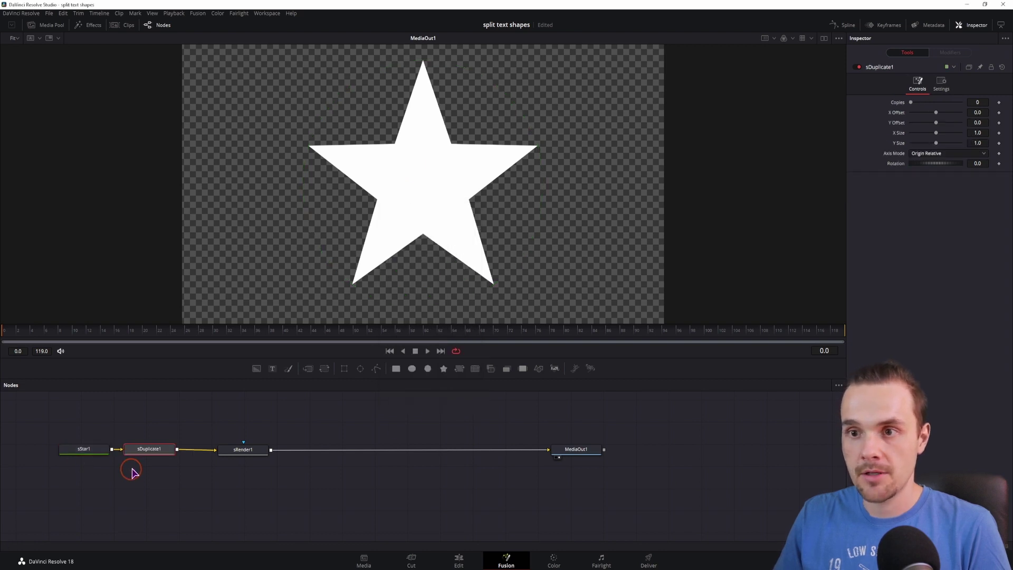
left_click(158, 452)
left_click_drag(157, 452, 161, 453)
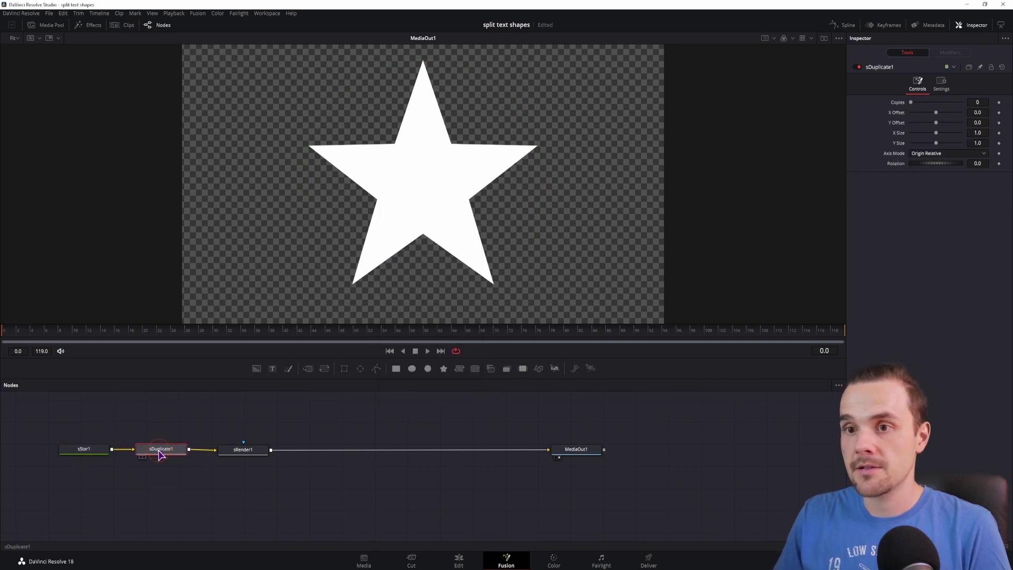
- Set sDuplicate1 to 4 copies with an X Offset of 0.092
left_click(984, 102)
type("4")
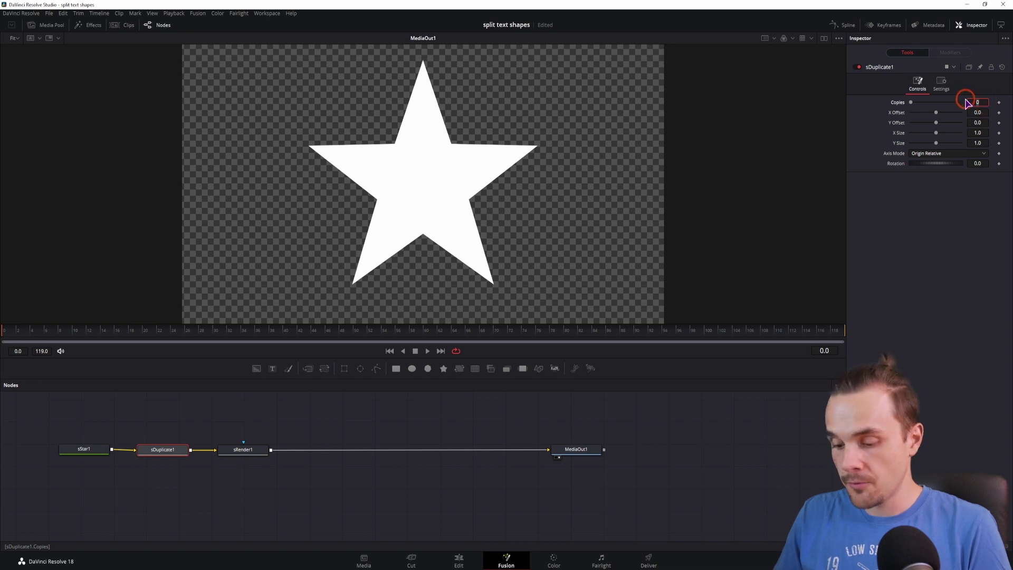
key("Return")
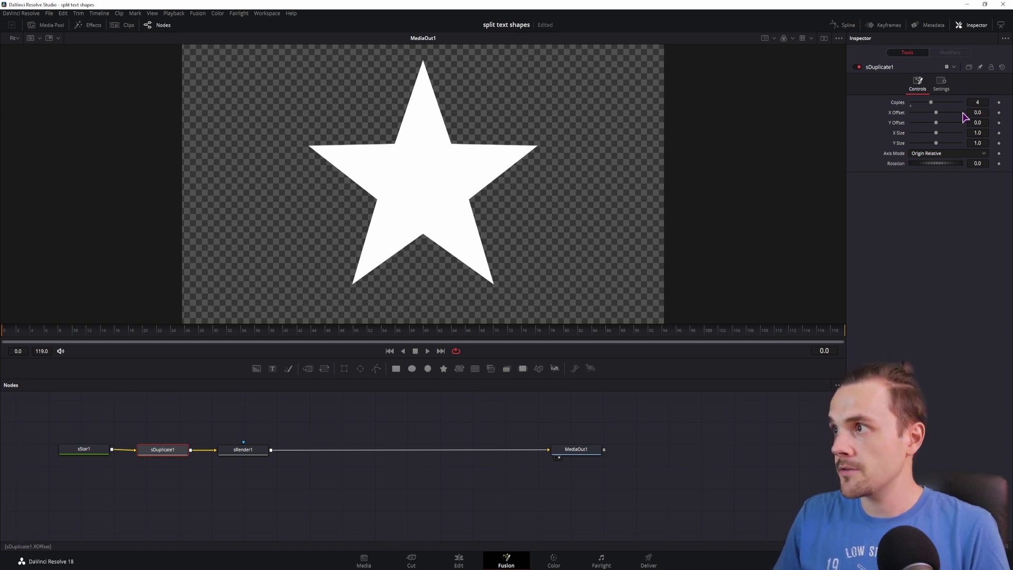
left_click_drag(979, 112, 984, 111)
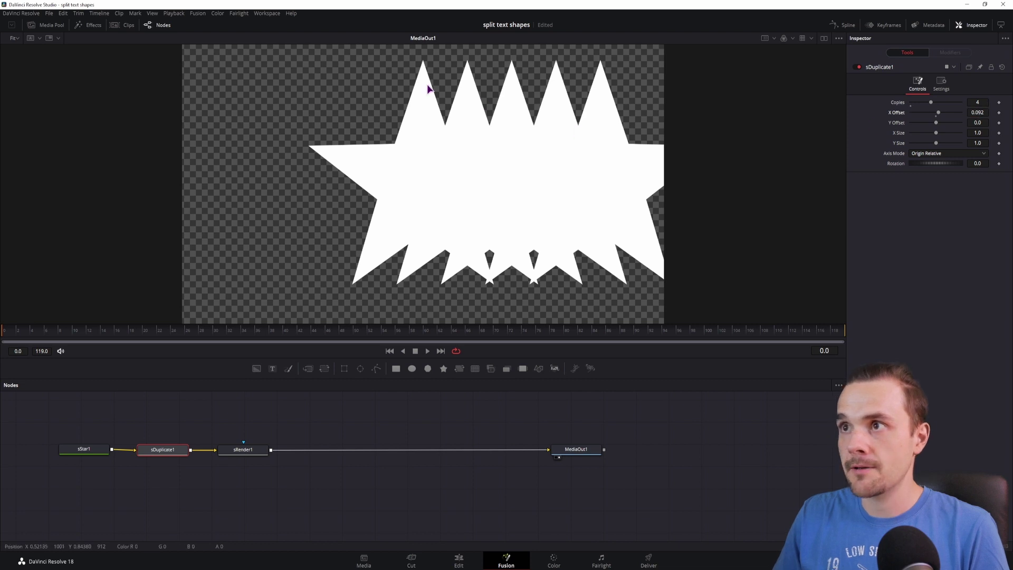
- Start shrinking the star by editing sStar1's Width and Height
left_click(85, 450)
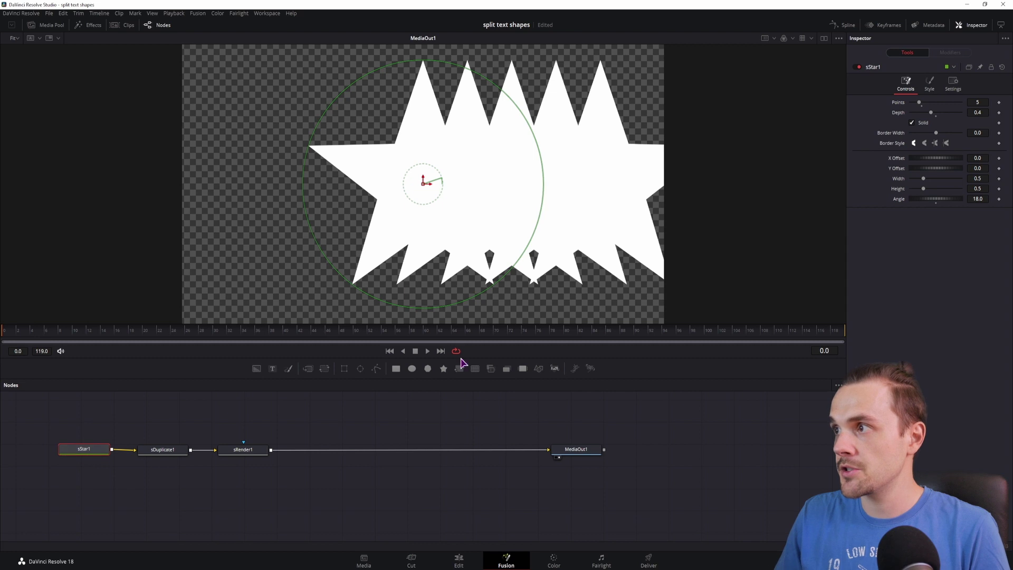
left_click(980, 179)
type("2")
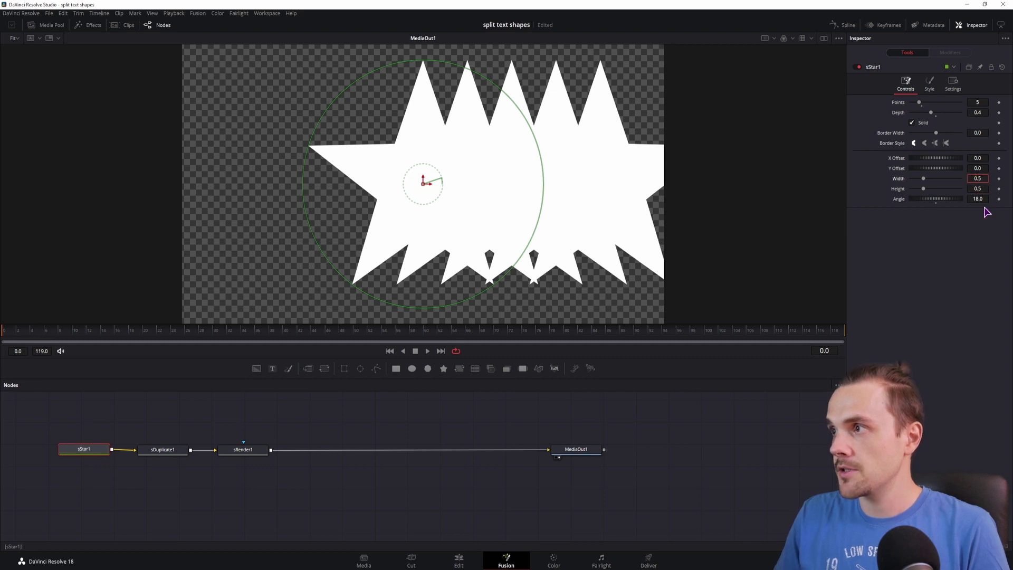
left_click(980, 190)
type("2")
key("Return")
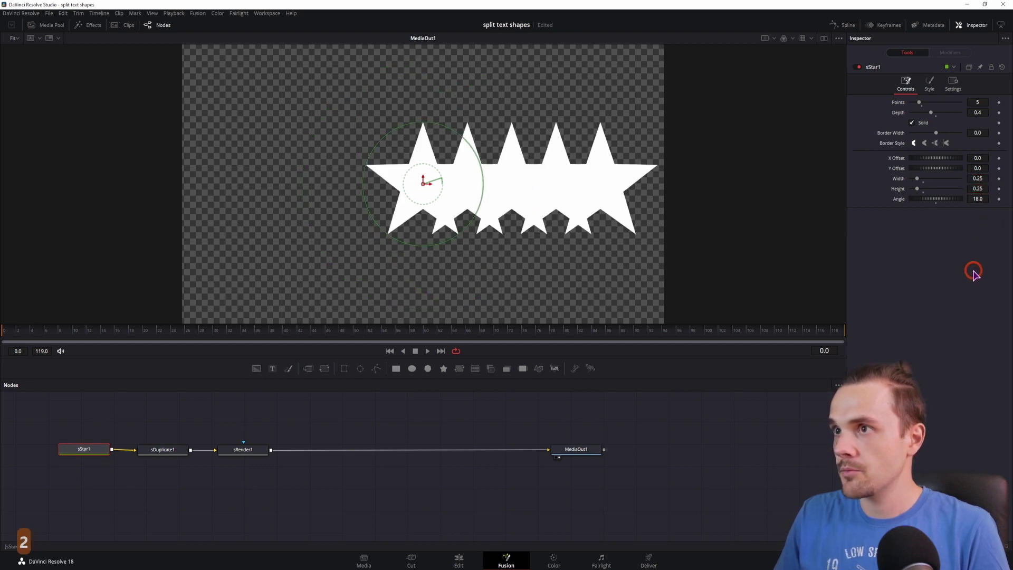
left_click(164, 451)
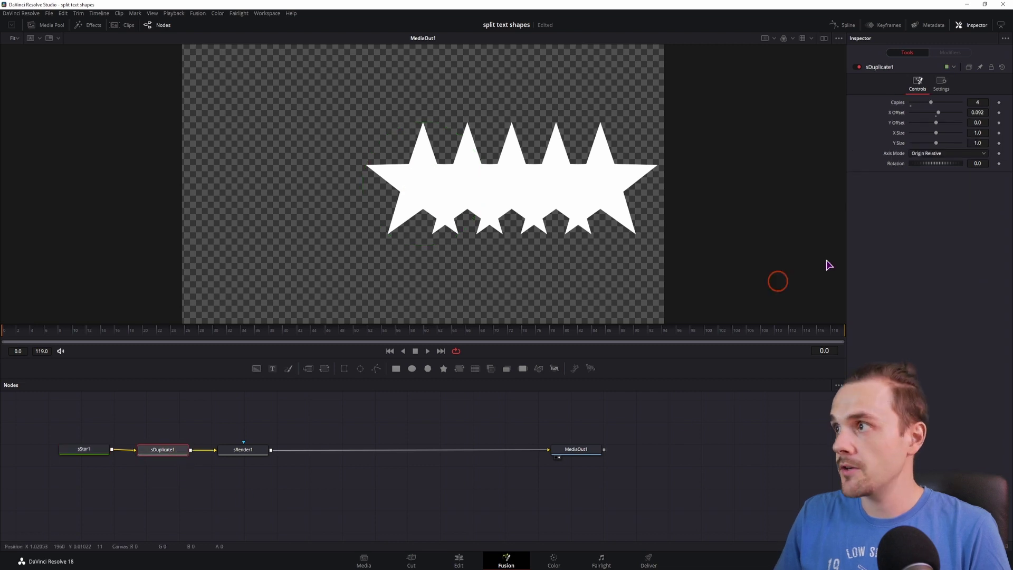
- Set sStar1's Width and Height to 0.05
left_click(84, 449)
left_click(979, 178)
key("BackSpace")
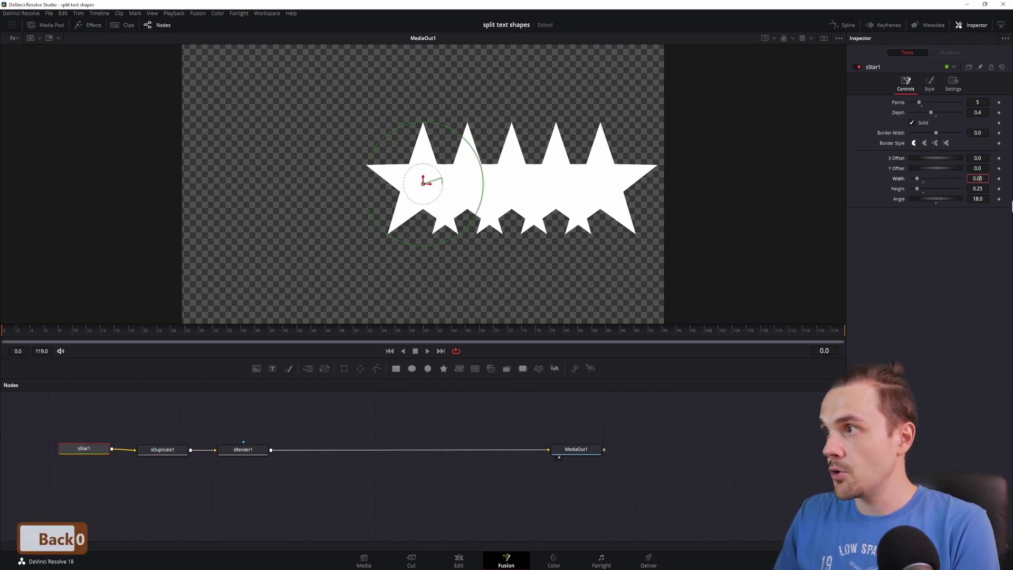
type("0")
key("Tab")
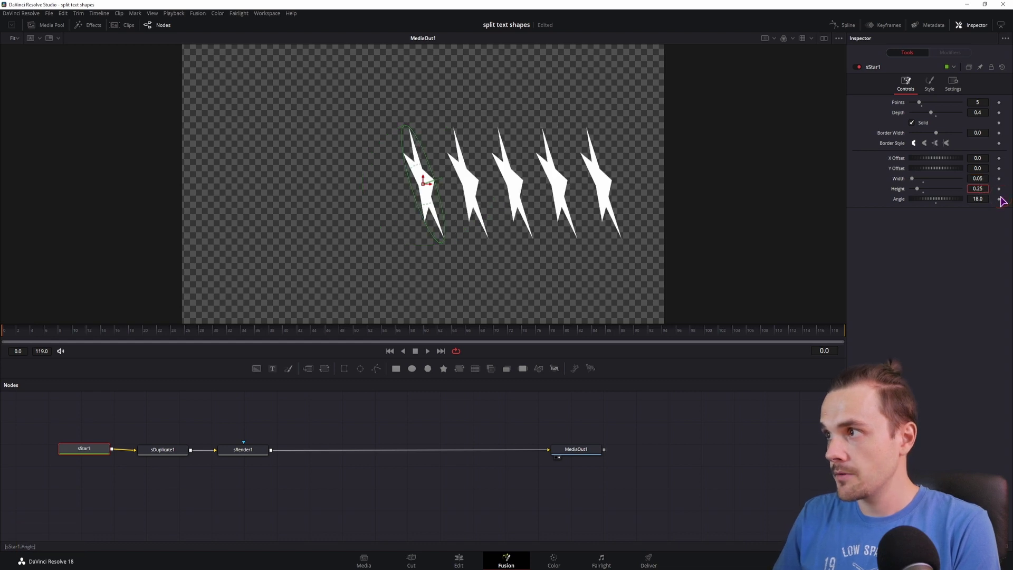
key("BackSpace")
type("0")
left_click(902, 270)
- Space the star copies at an X Offset of 0.05 in sDuplicate1
left_click(163, 449)
left_click(976, 112)
key("BackSpace")
type("5")
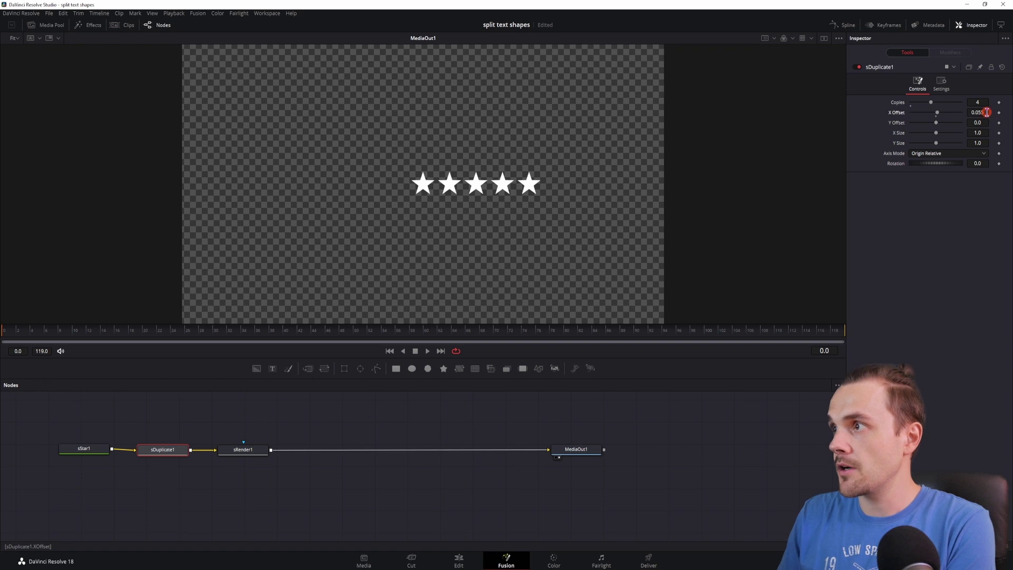
key("BackSpace")
key("Return")
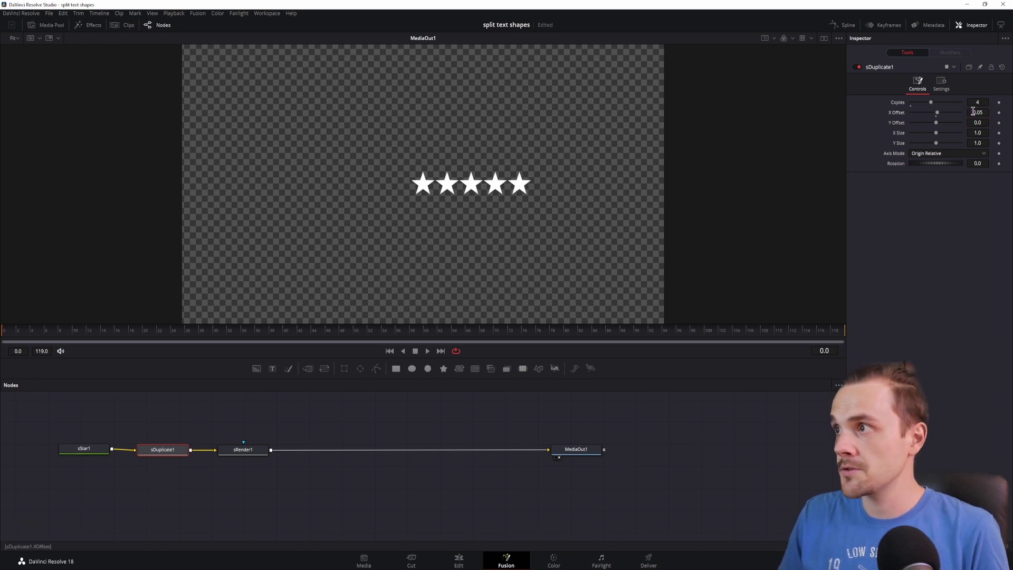
left_click(87, 449)
- Color sStar1's stars a muted dark teal (#335851) in the Style tab
left_click_drag(94, 452, 89, 452)
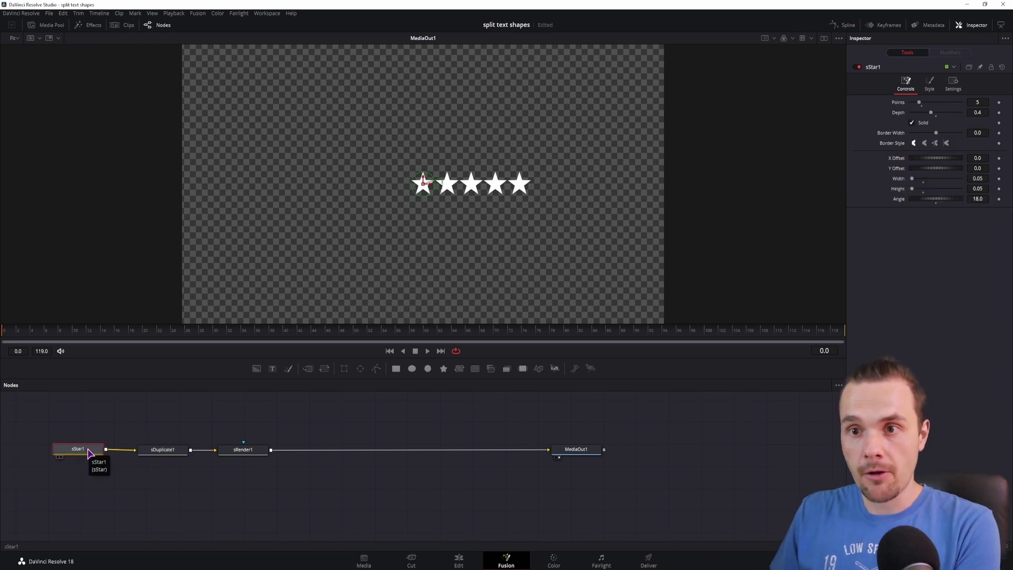
left_click(931, 87)
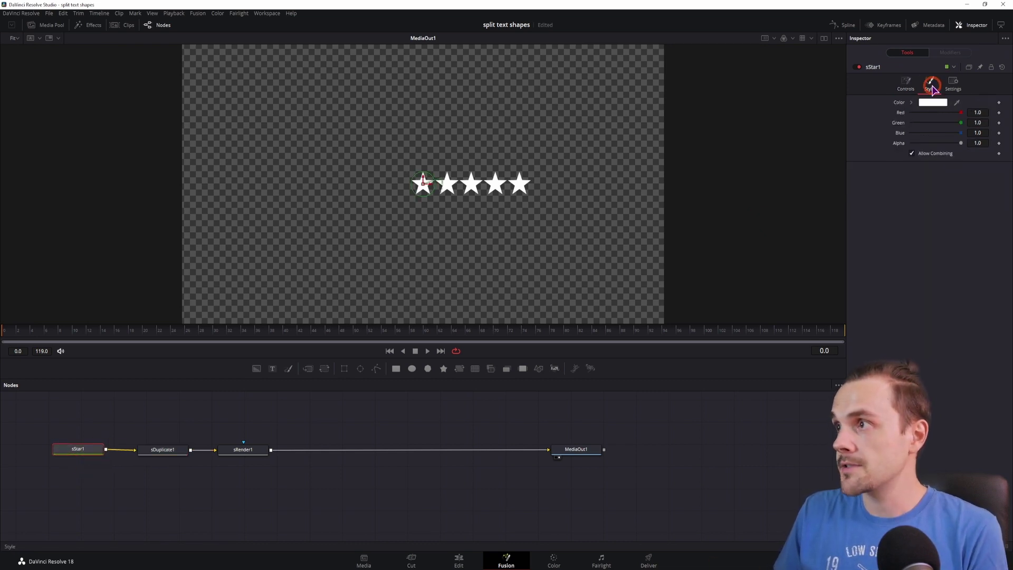
left_click(933, 102)
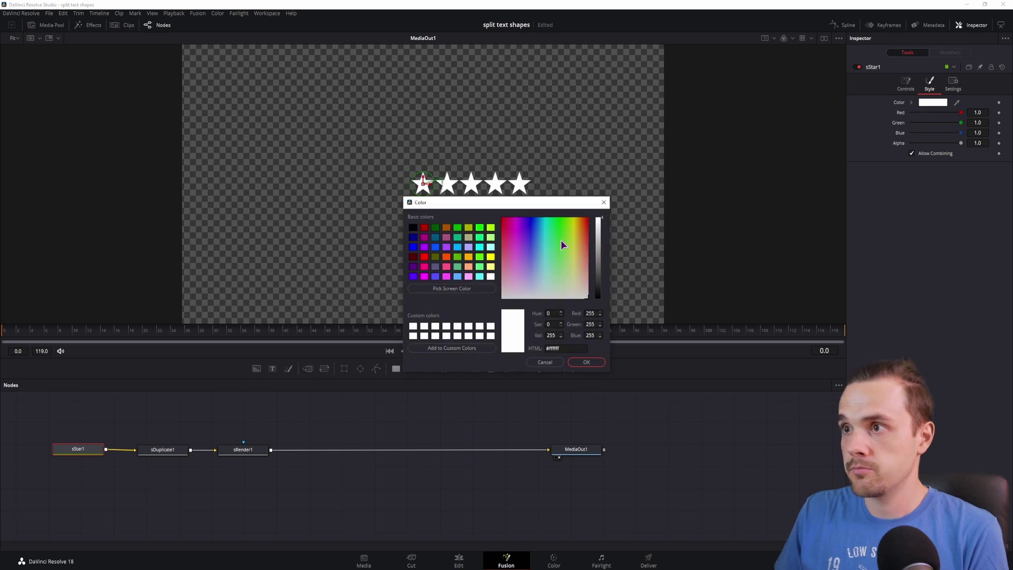
left_click(578, 232)
left_click_drag(601, 224, 605, 275)
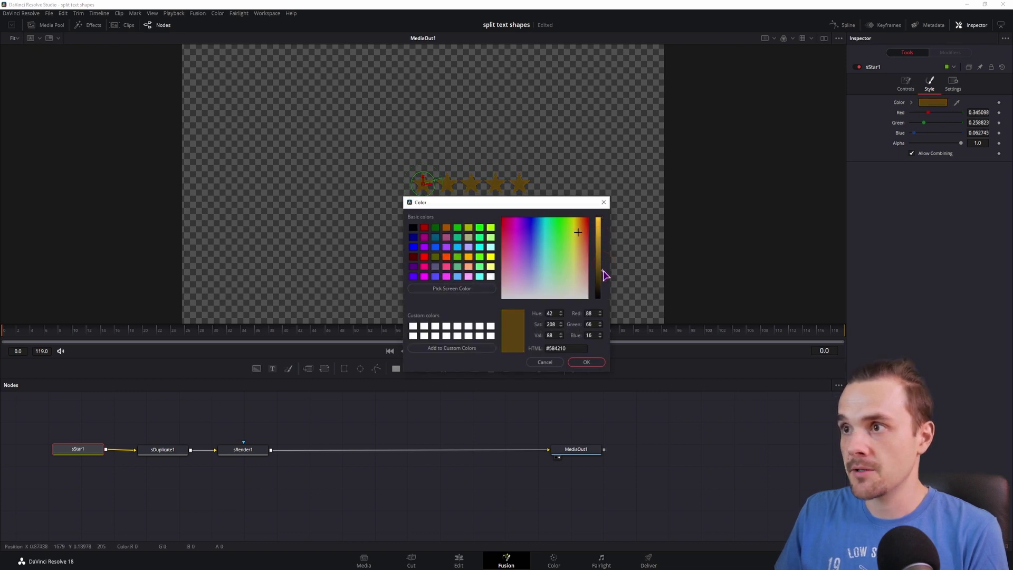
left_click_drag(523, 269, 548, 267)
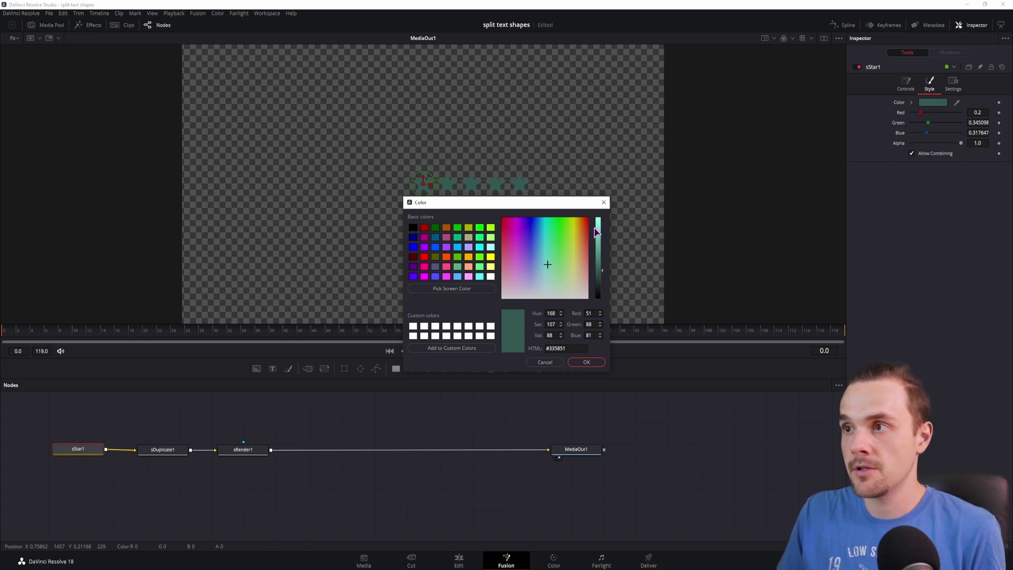
left_click(587, 363)
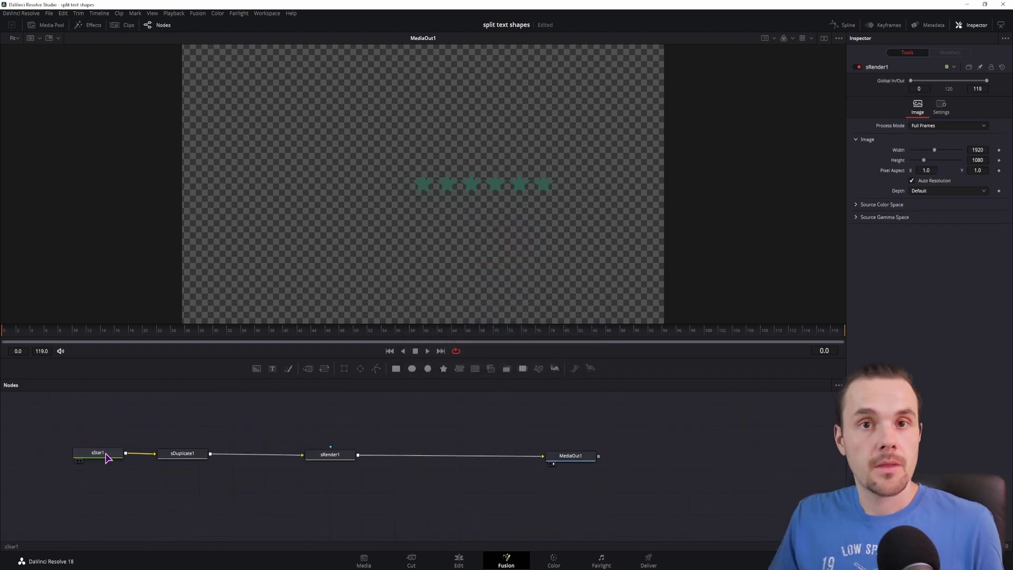
- Copy sStar1 and paste it as a linked Instance_sStar1 node below it
left_click(103, 457)
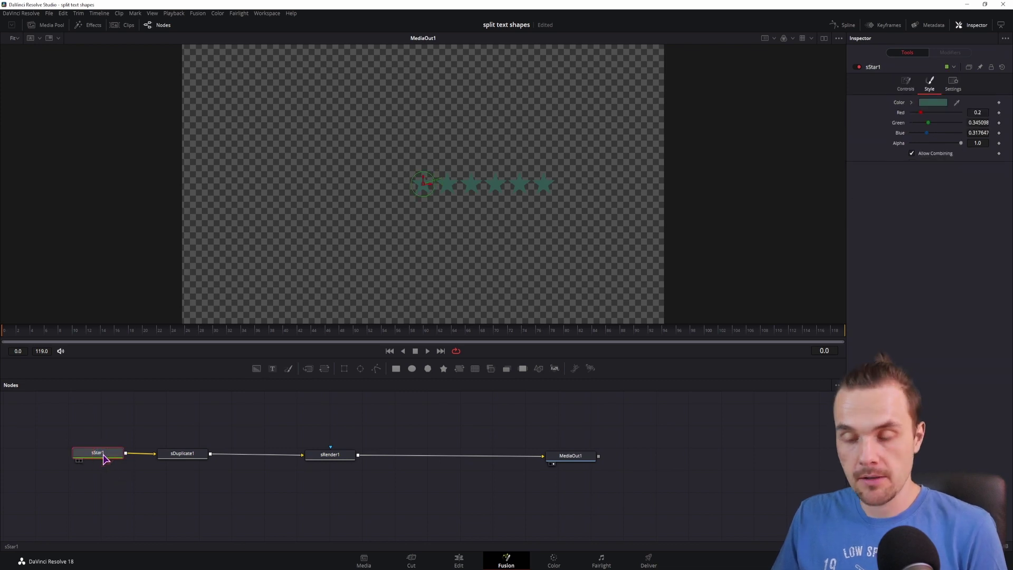
key("ctrl+c")
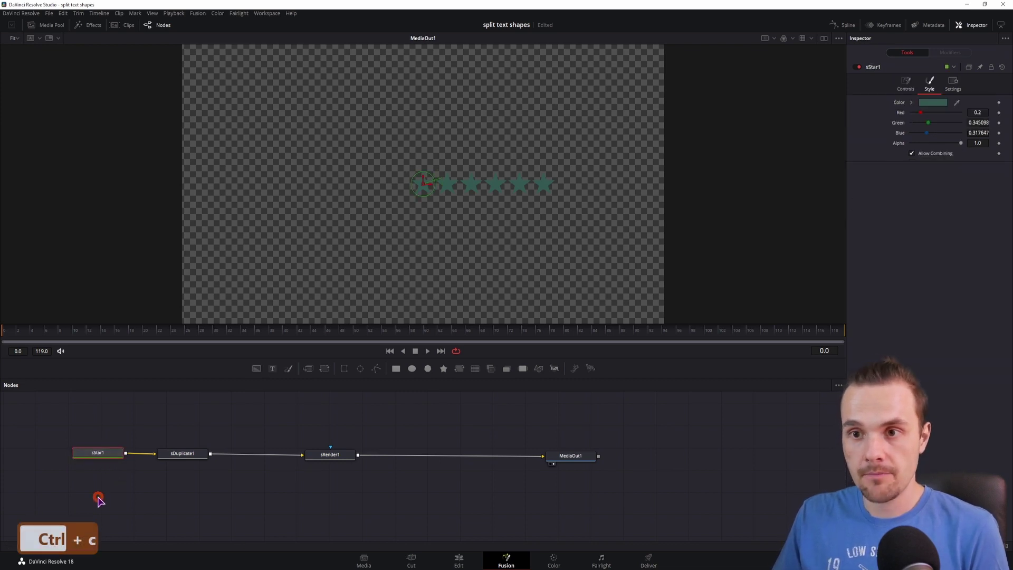
left_click(99, 500)
right_click(96, 502)
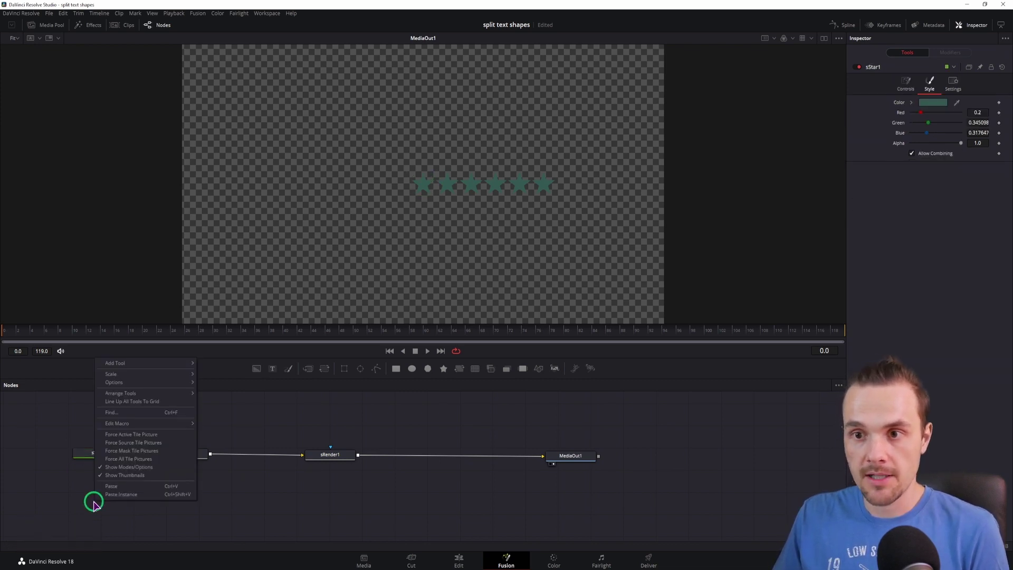
left_click(121, 494)
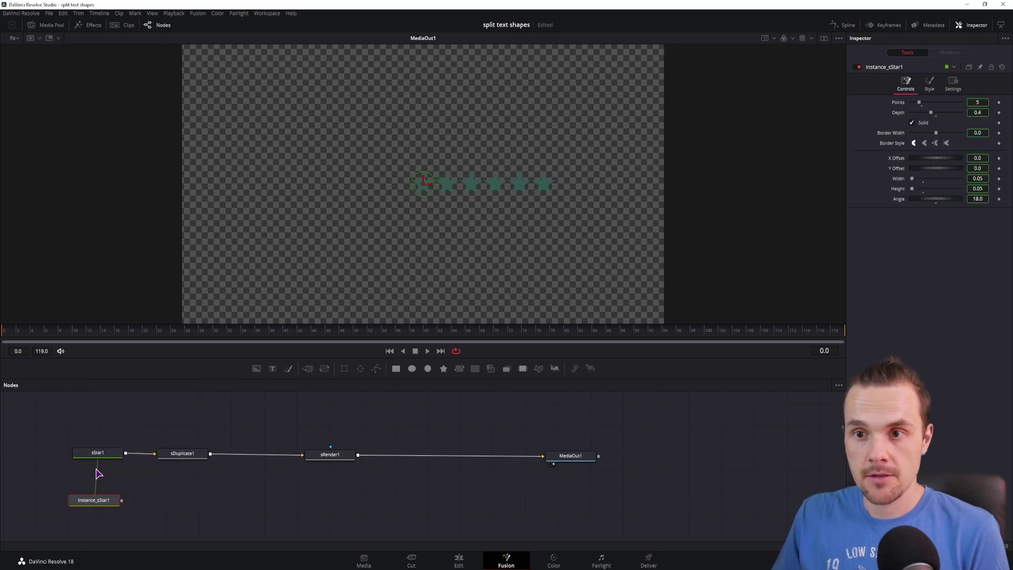
left_click_drag(101, 504, 104, 505)
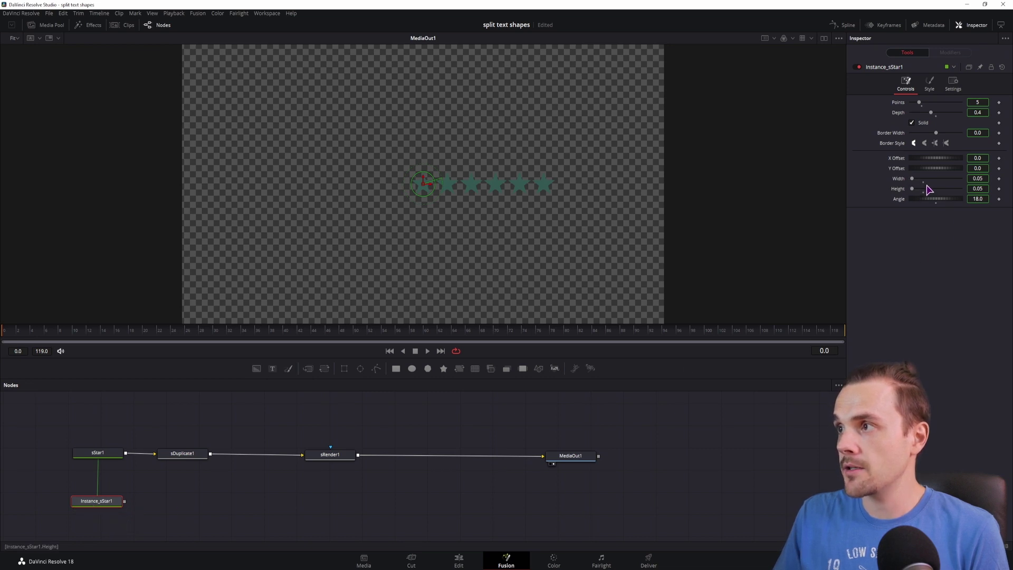
- Deinstance the instance's Width and Height and set its X Offset to -0.005
right_click(899, 182)
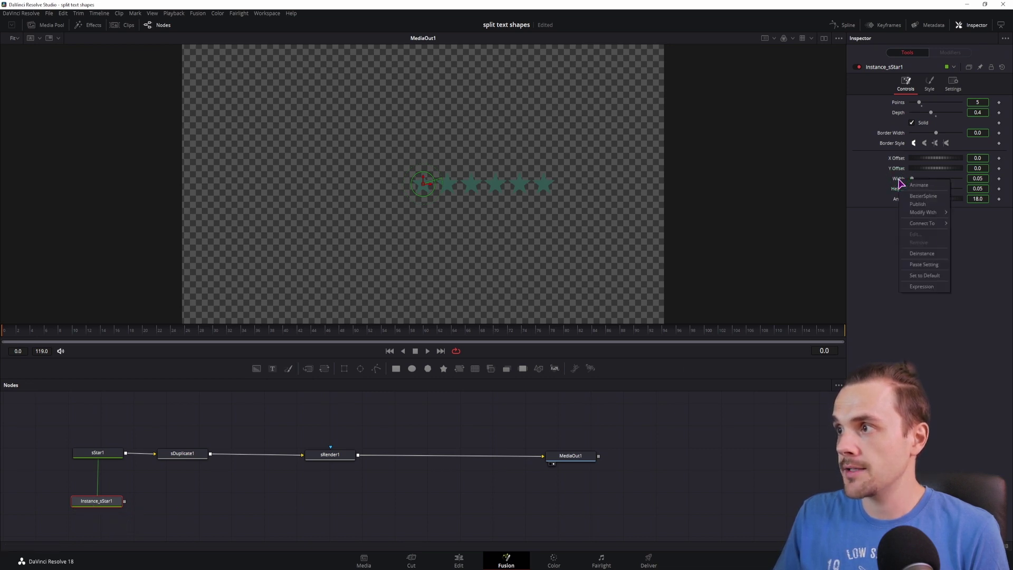
left_click(924, 255)
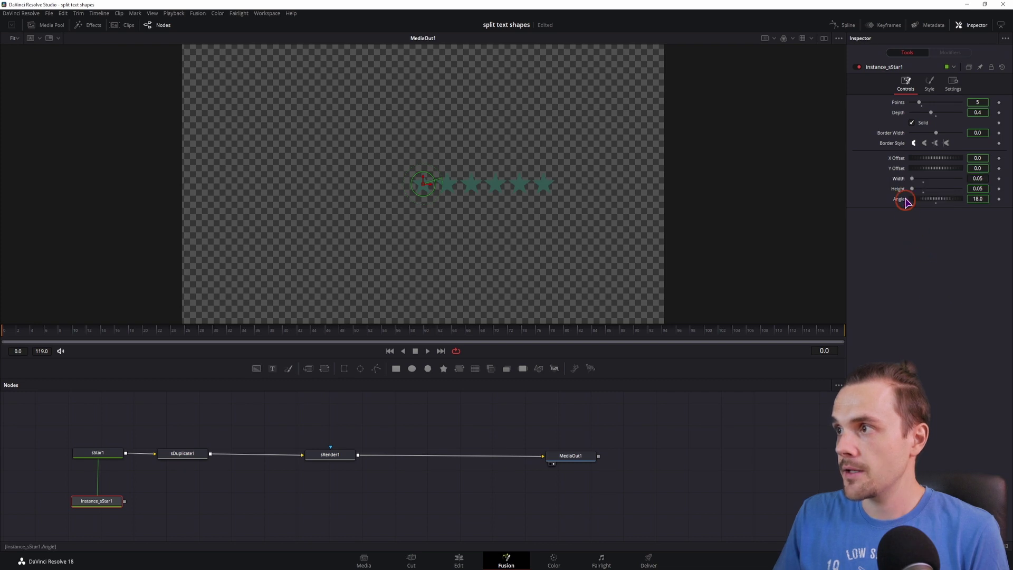
right_click(900, 189)
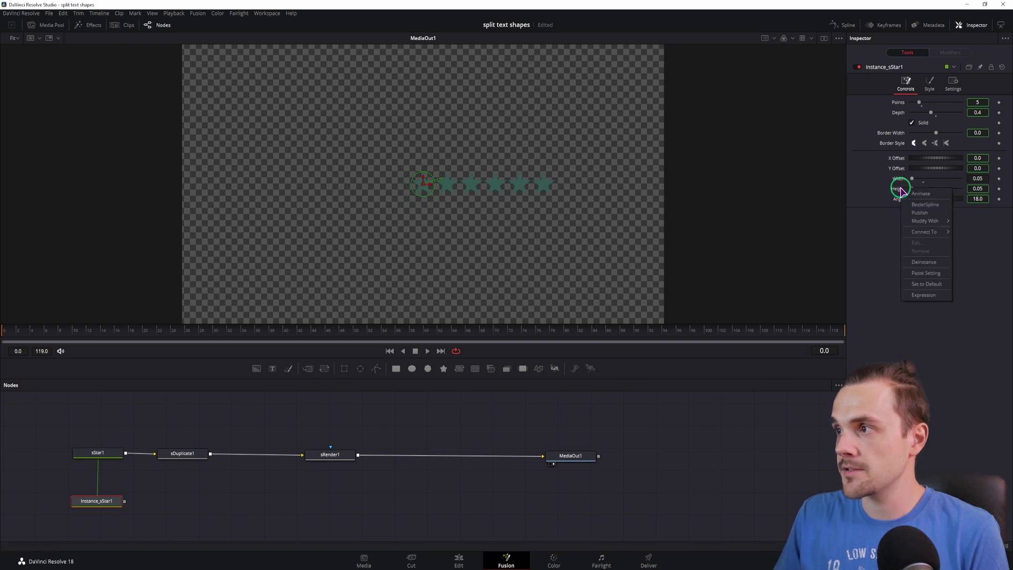
left_click(924, 263)
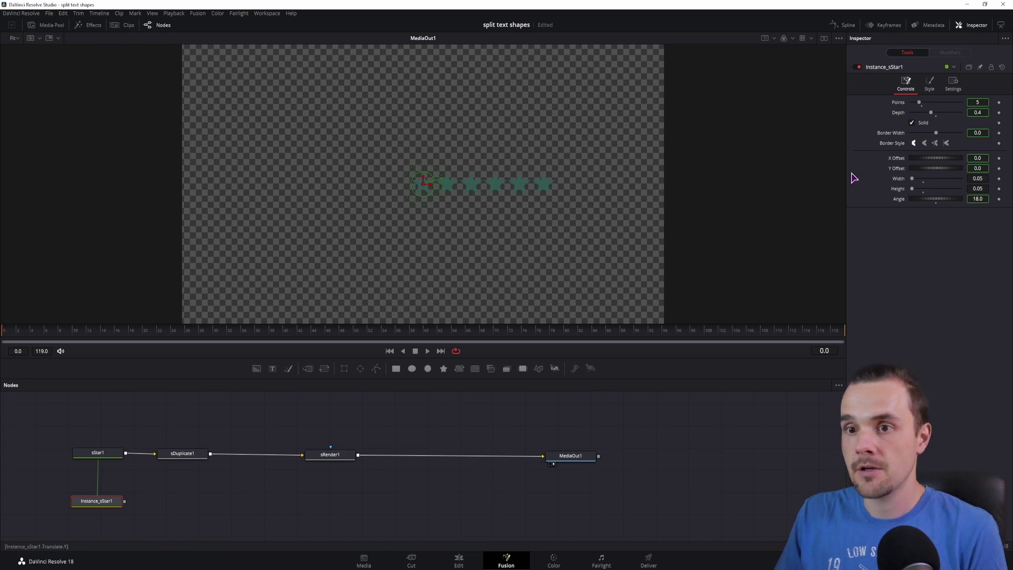
mouse_move(977, 158)
left_mouse_down()
mouse_move(950, 158)
mouse_move(968, 158)
left_mouse_up()
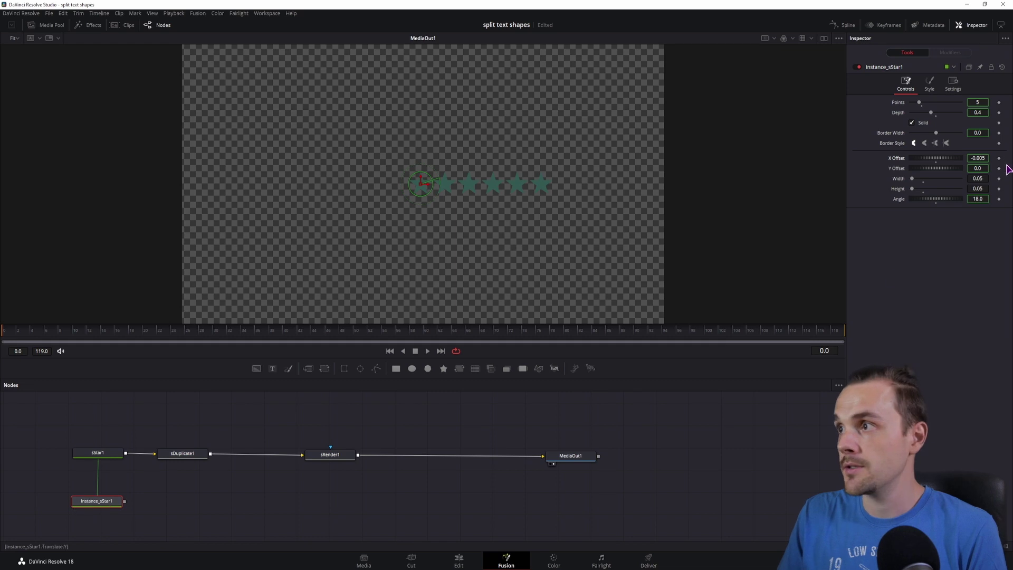
- Duplicate sRender1 as sRender1_1, feed Instance_sStar1 into it, and view it in a split viewer
left_click(333, 456)
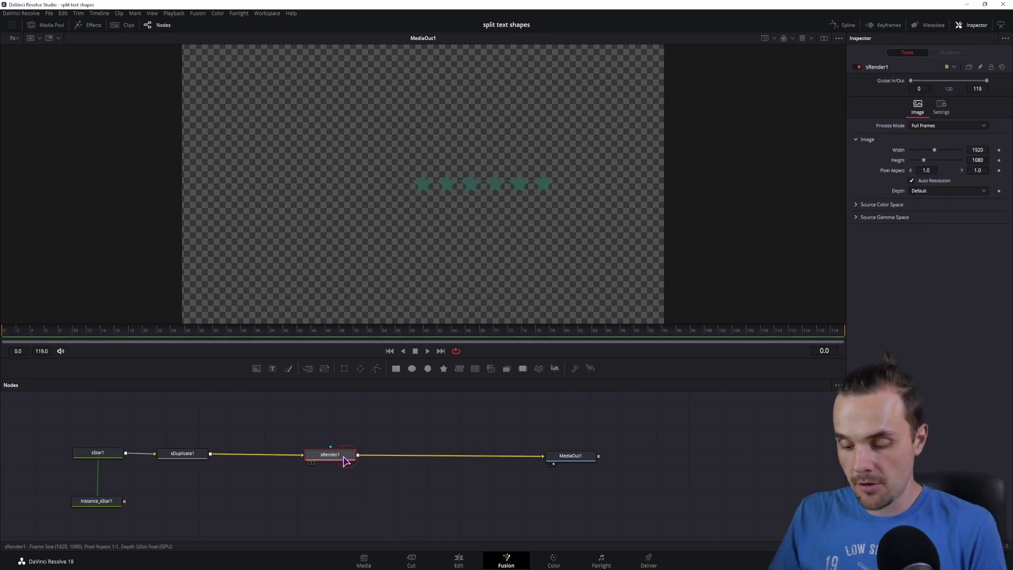
key("ctrl+c")
key("ctrl+v")
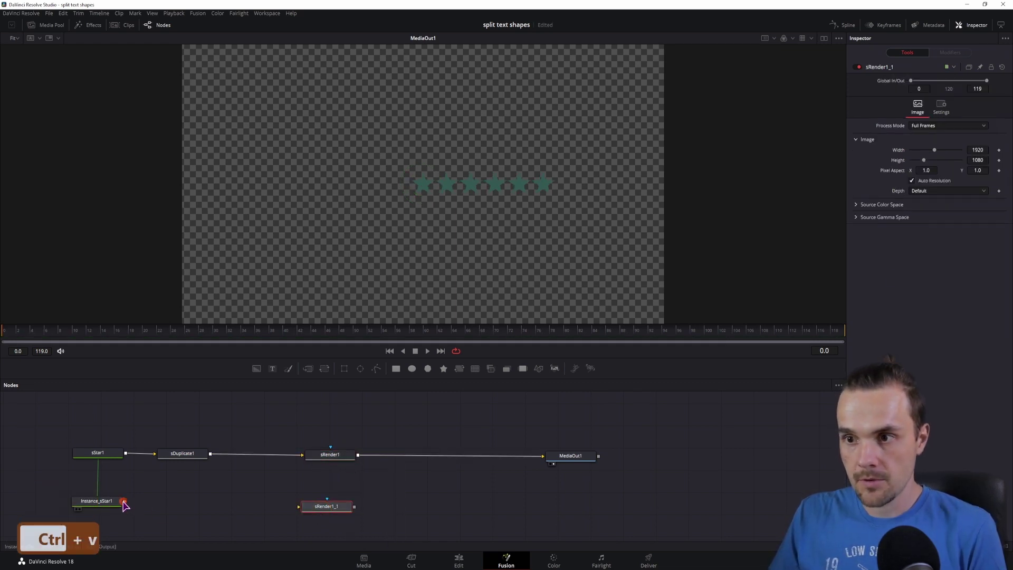
left_click_drag(124, 501, 332, 502)
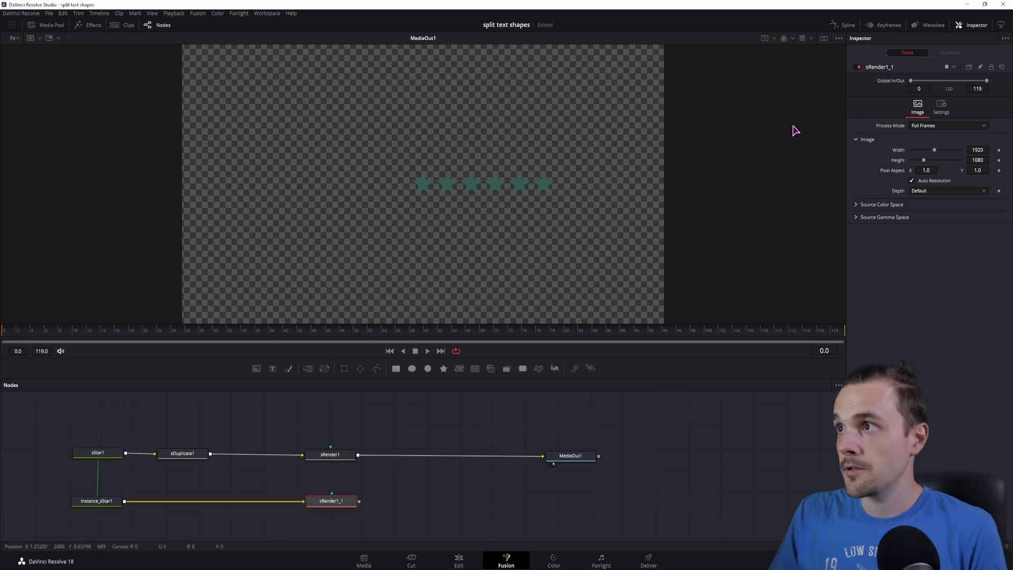
left_click(823, 37)
left_click(324, 504)
key("1")
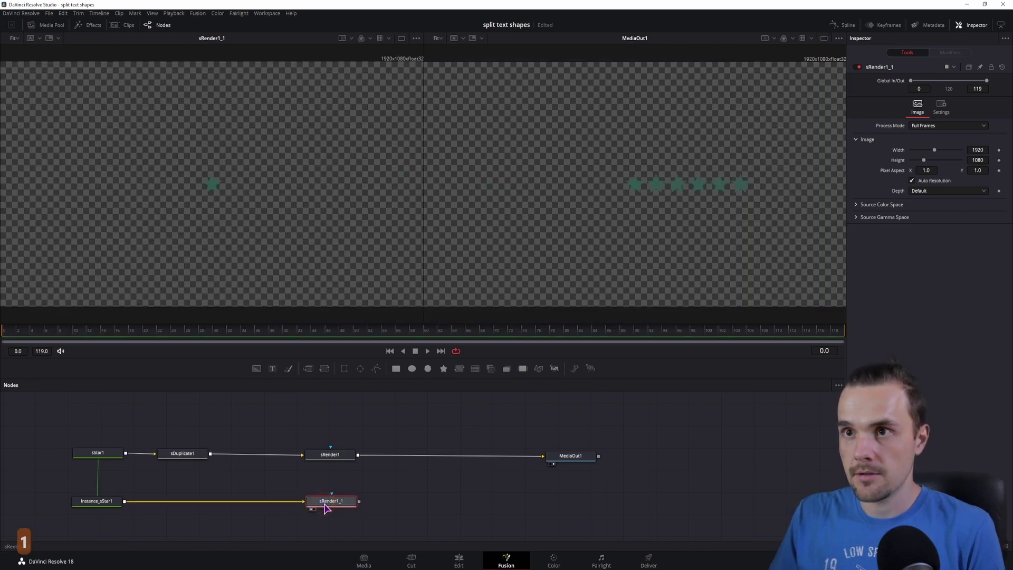
- Open the instance star's colour picker, then cancel without changing the colour
left_click(105, 506)
left_click(933, 87)
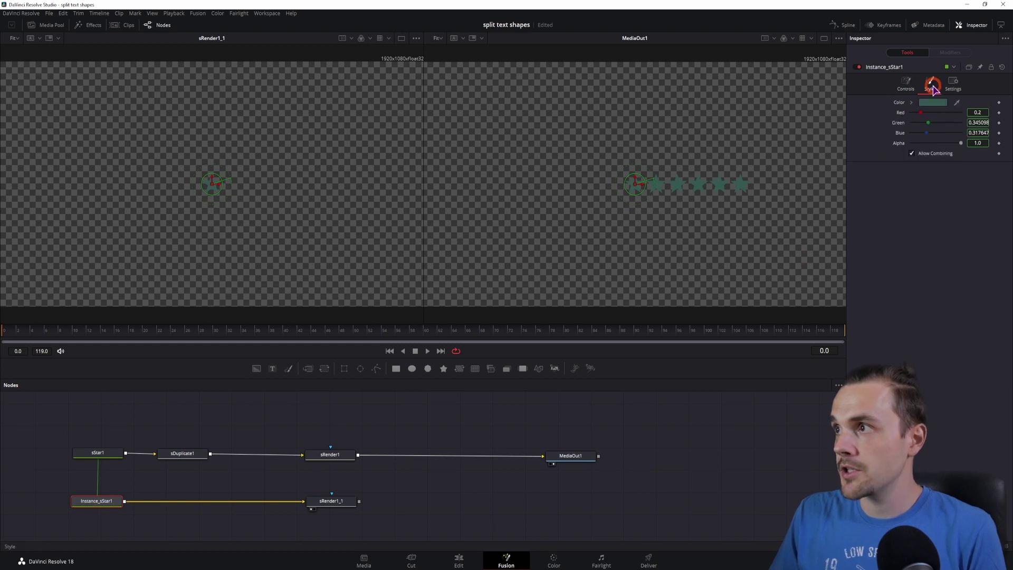
left_click(932, 102)
left_click(602, 238)
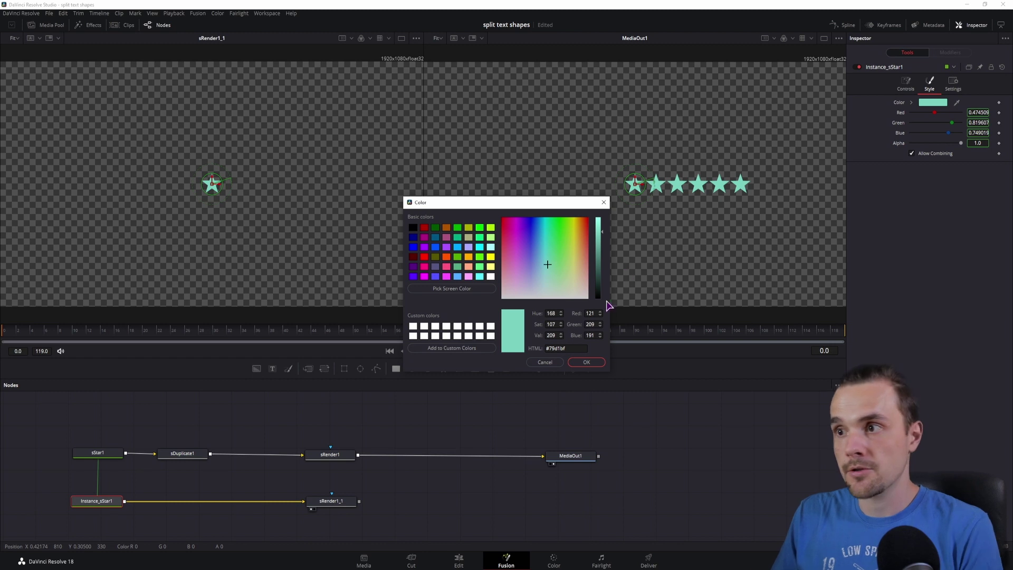
left_click(545, 362)
right_click(901, 114)
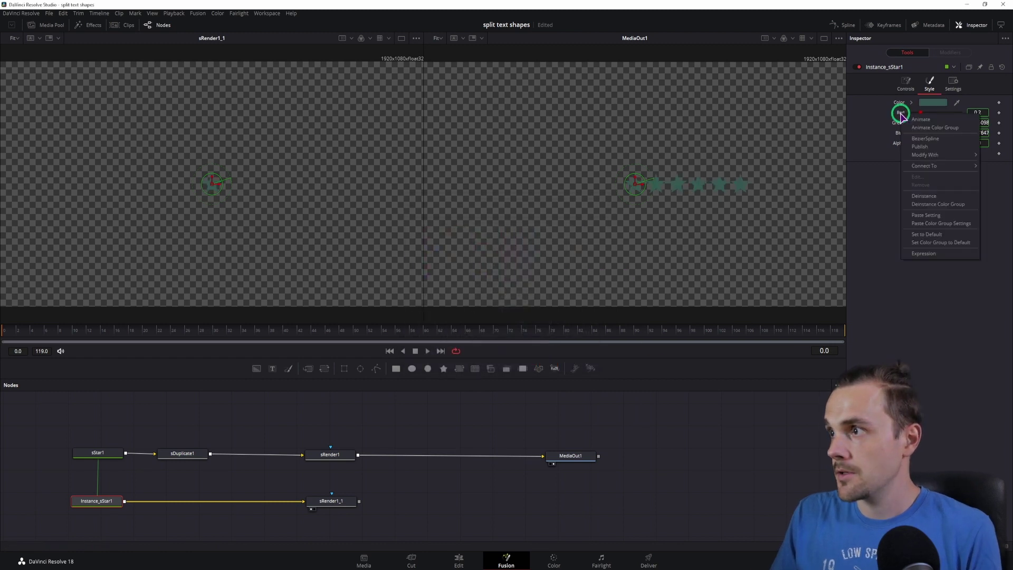
left_click(897, 141)
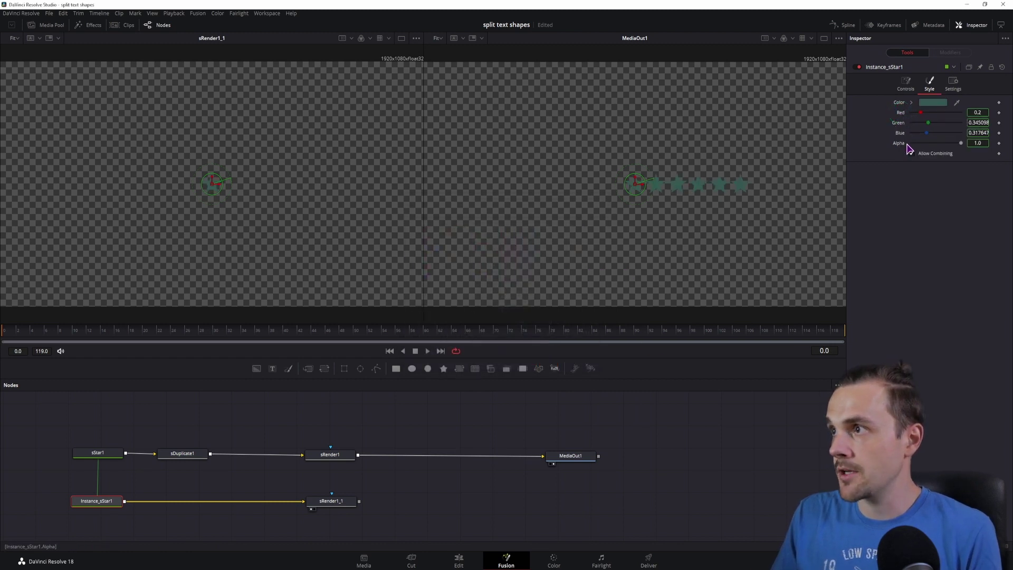
- Deinstance the instance's Red, Green, Blue and Alpha channels from sStar1
right_click(904, 116)
left_click(930, 199)
right_click(908, 128)
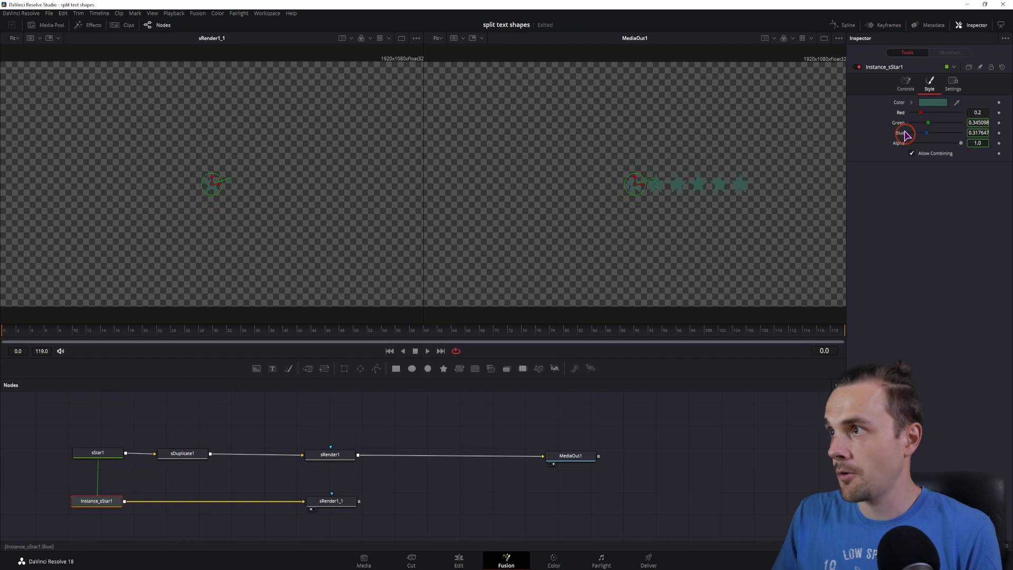
left_click(927, 204)
right_click(911, 137)
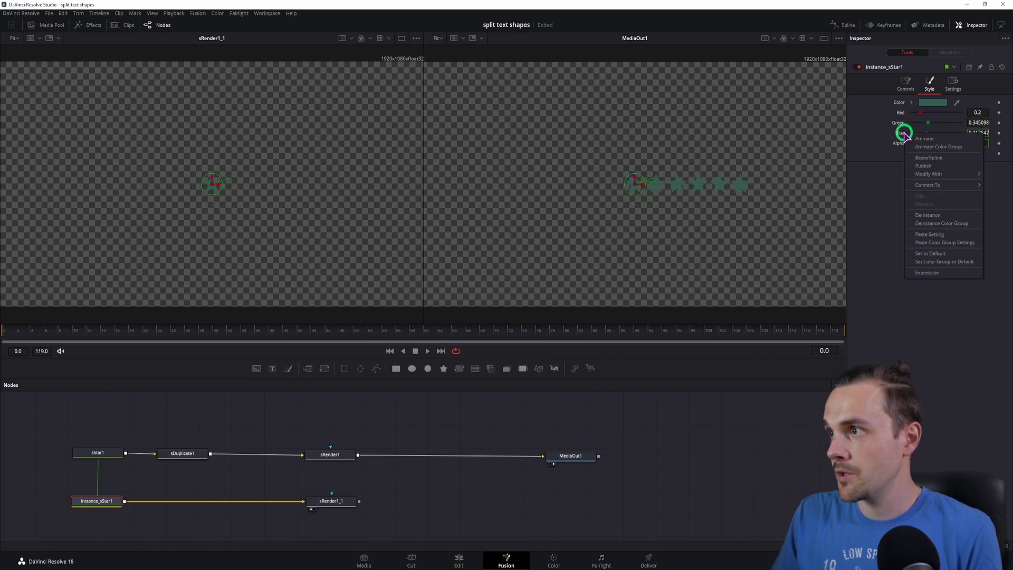
left_click(939, 214)
right_click(909, 148)
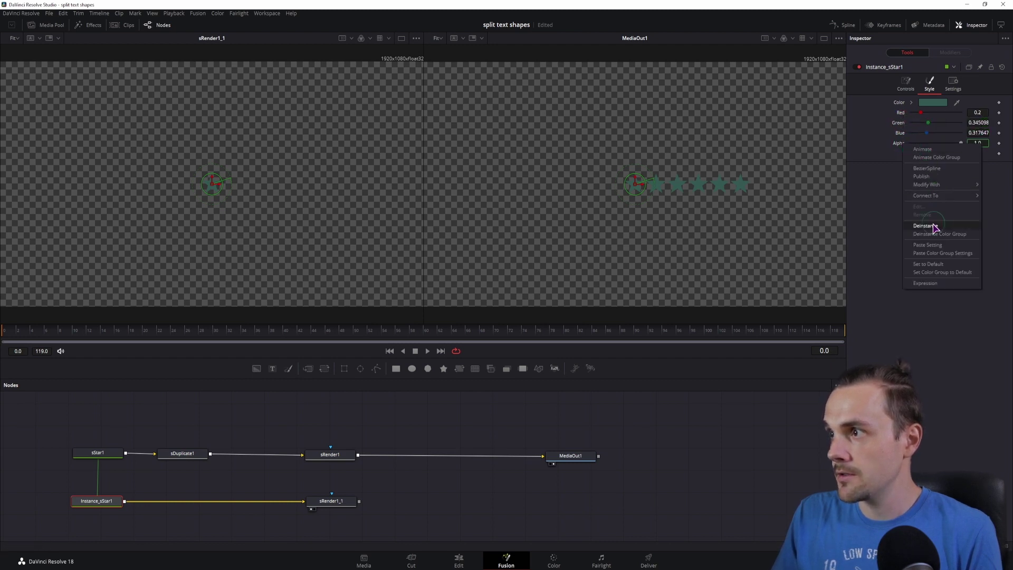
left_click(928, 229)
- Color the instanced star light mint and compare it with sStar1's dark green
left_click(933, 102)
left_click(546, 264)
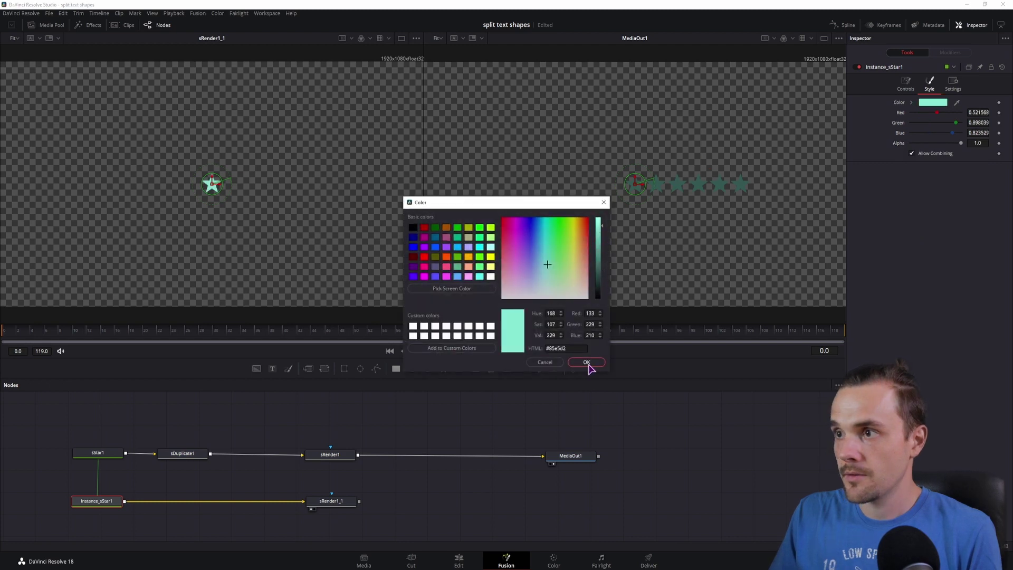
left_click(586, 361)
left_click(105, 453)
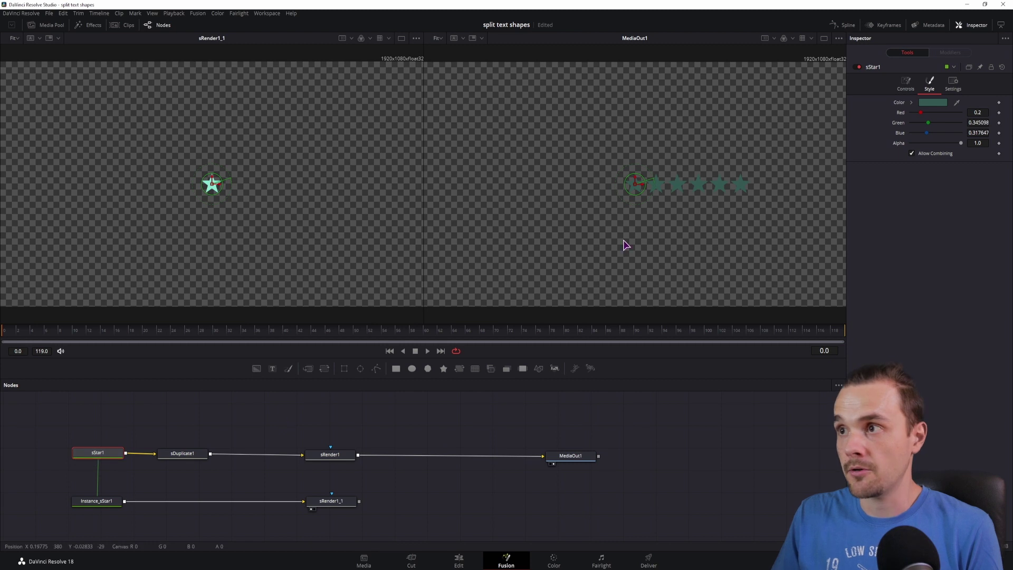
left_click(107, 502)
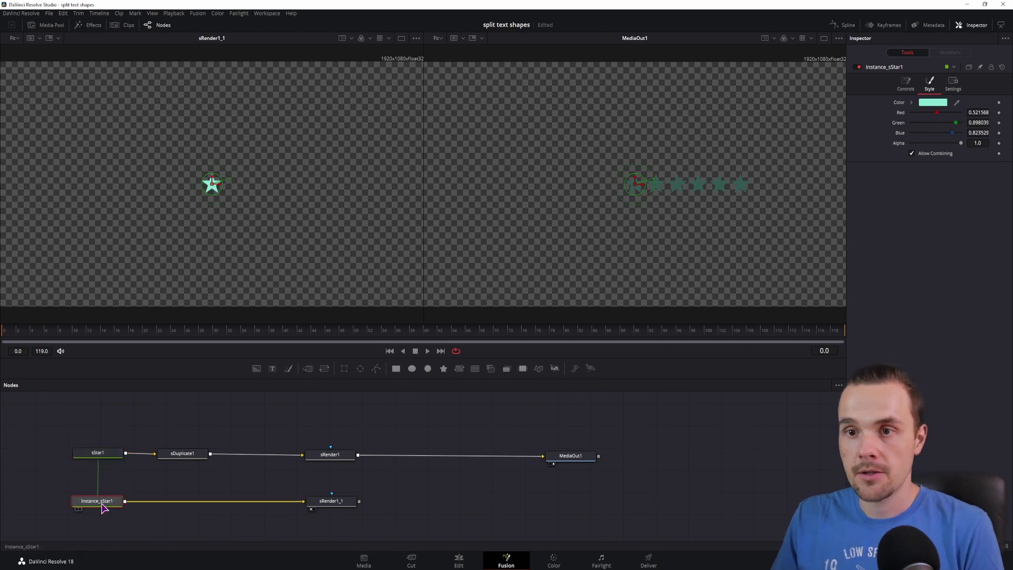
- At frame 0, link the instance's Width to its Height with an expression
left_click_drag(58, 328, 7, 334)
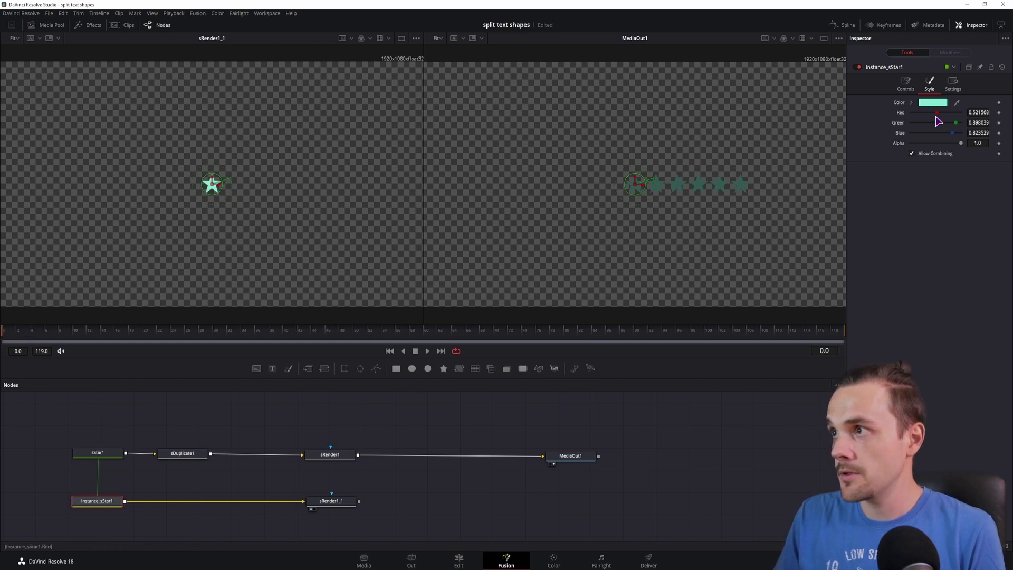
left_click(905, 83)
type("=")
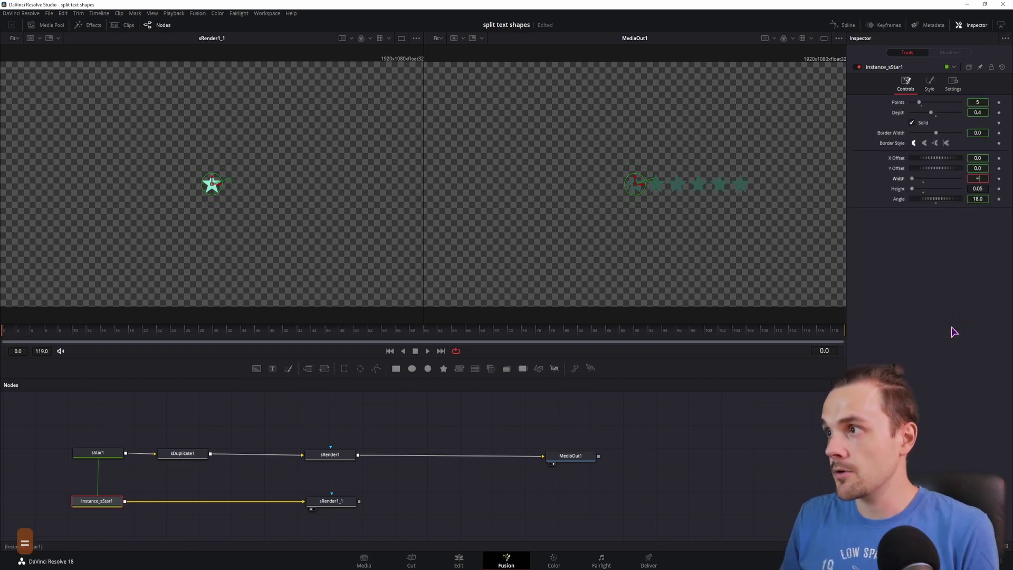
key("Return")
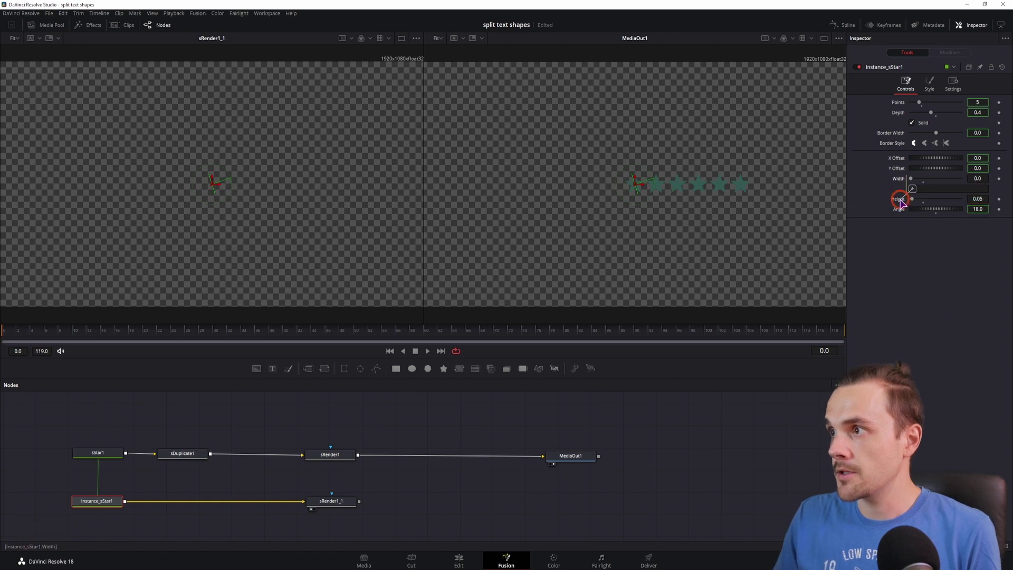
left_click_drag(898, 204, 900, 200)
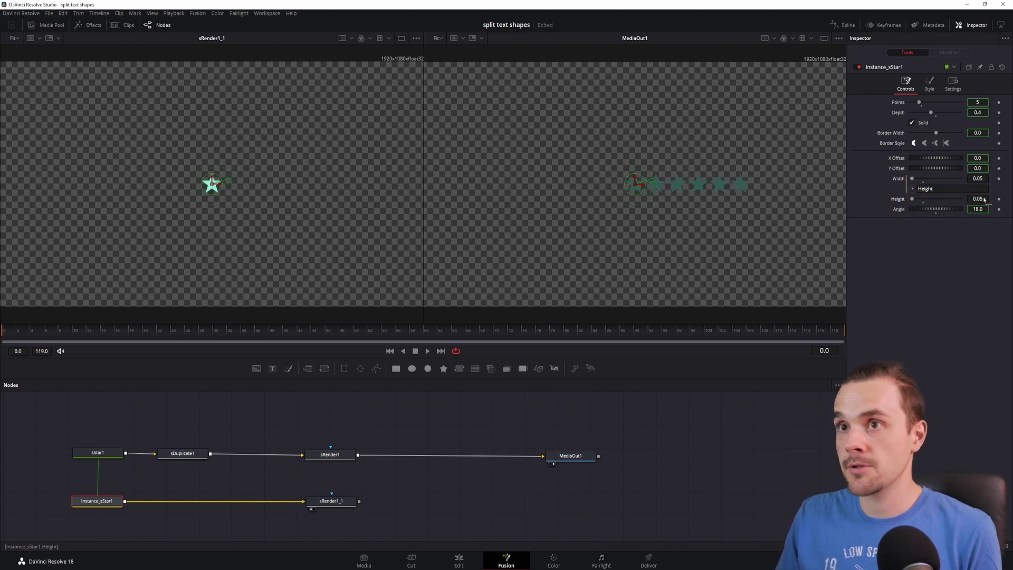
key("ctrl+z")
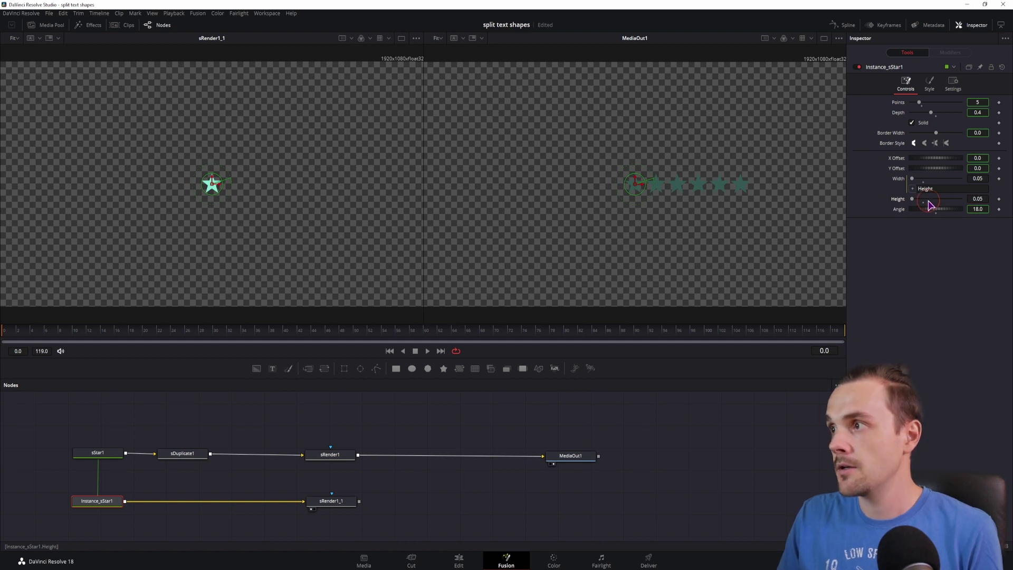
- Keyframe Height from 0 at frame 0 to 0.08, then settle it at 0.05
left_click(978, 226)
left_click(999, 200)
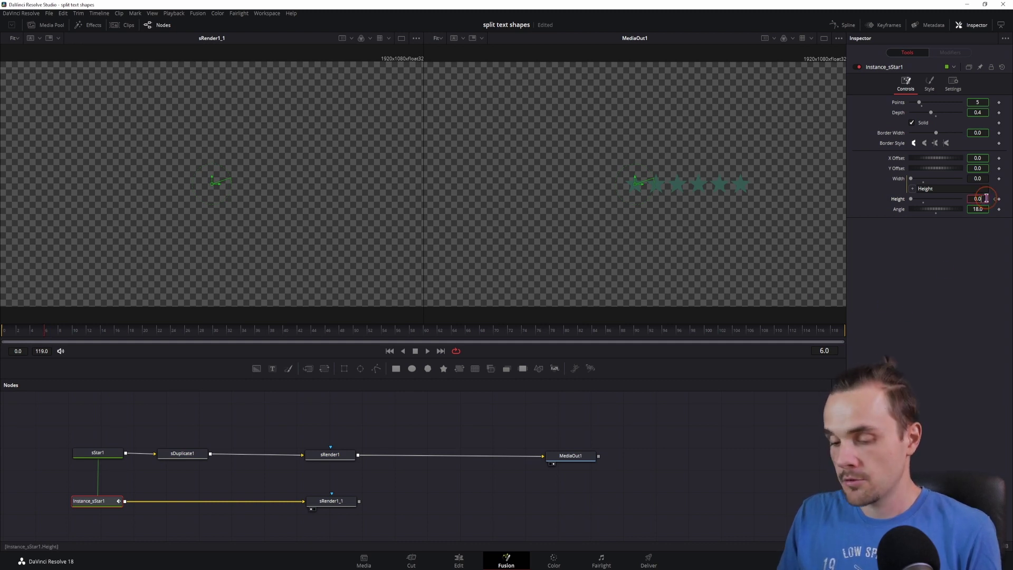
type("8")
key("Return")
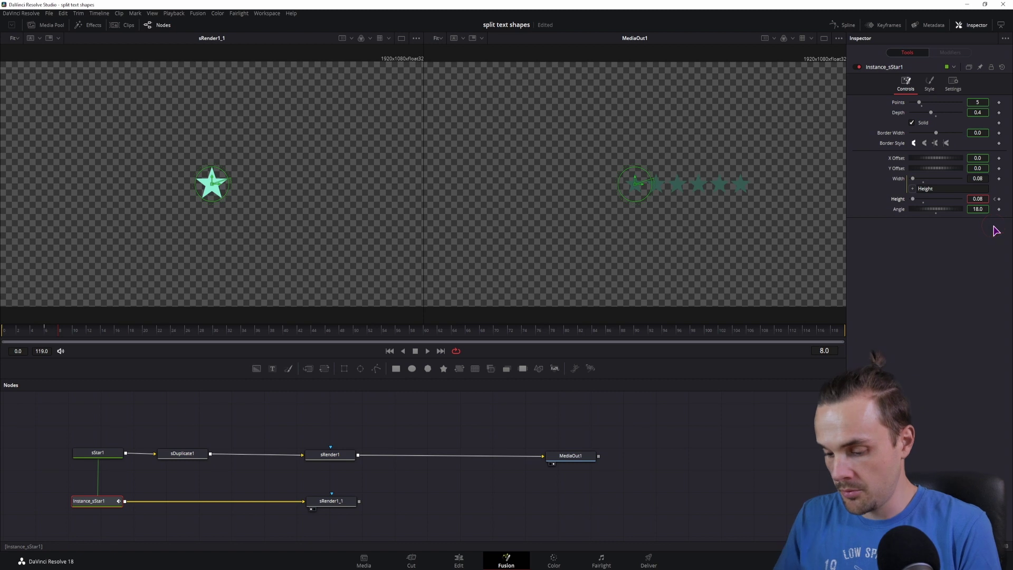
key("BackSpace")
type("5")
key("Return")
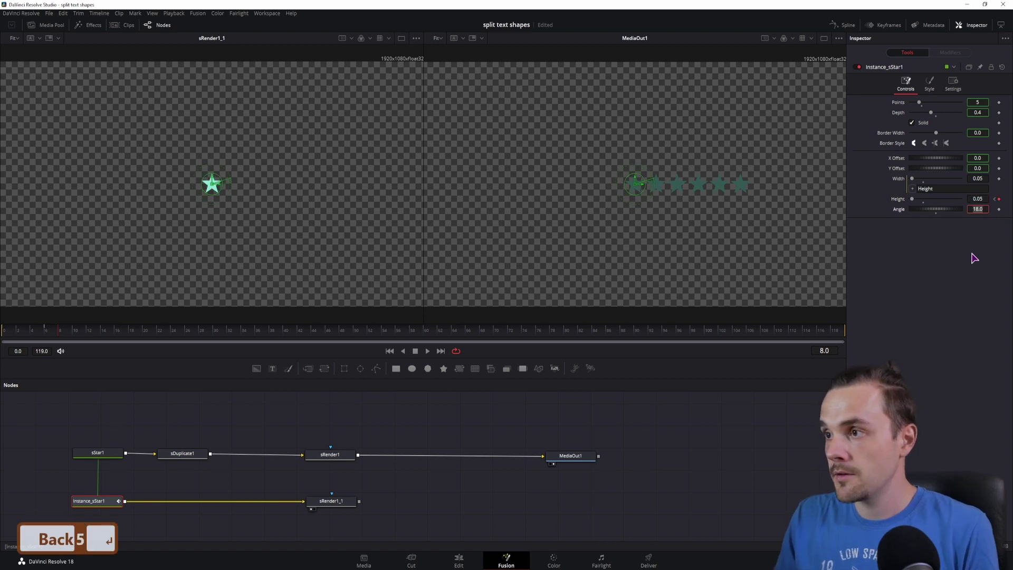
left_click_drag(41, 330, 38, 332)
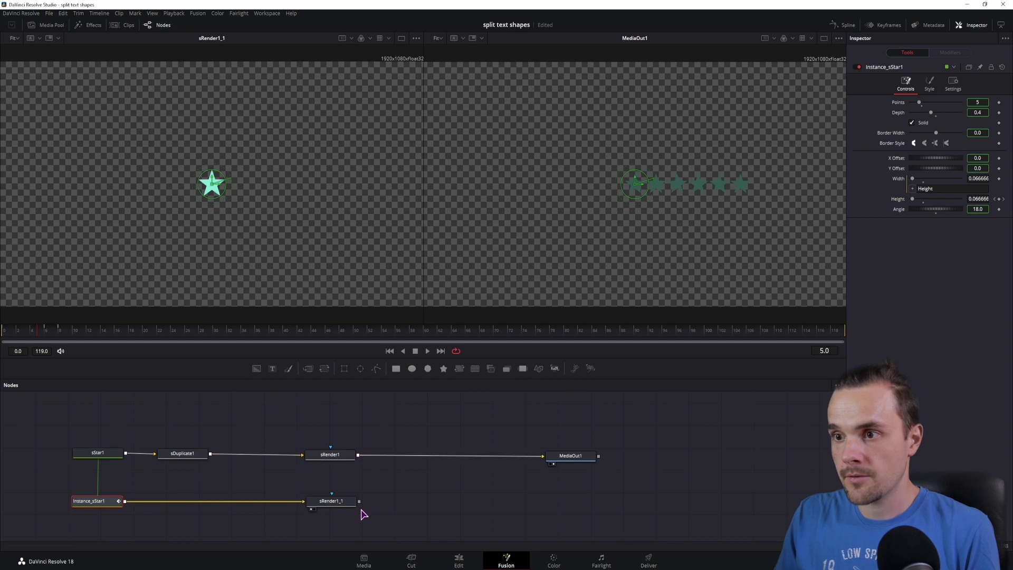
- Merge sRender1_1's mint star over sRender1's dark star row with Merge1, inserted before MediaOut1
left_click_drag(360, 501, 357, 455)
left_click_drag(395, 502, 417, 463)
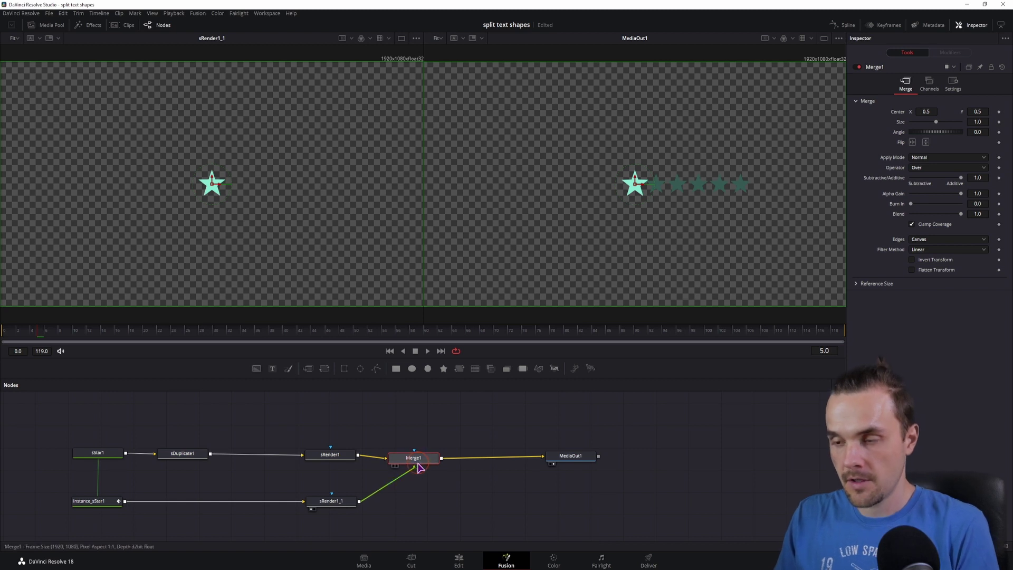
key("ctrl+t")
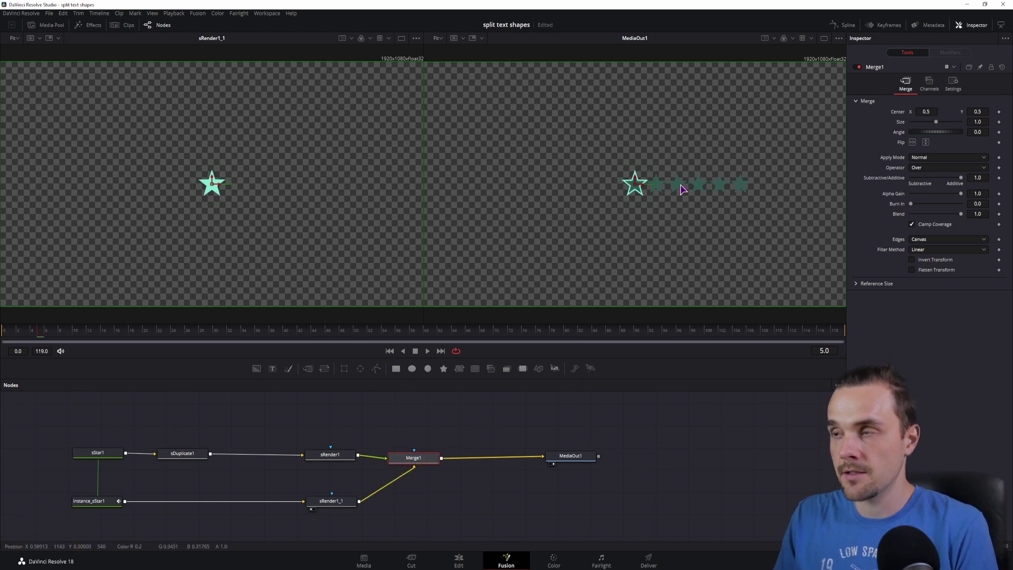
left_click_drag(414, 458, 425, 456)
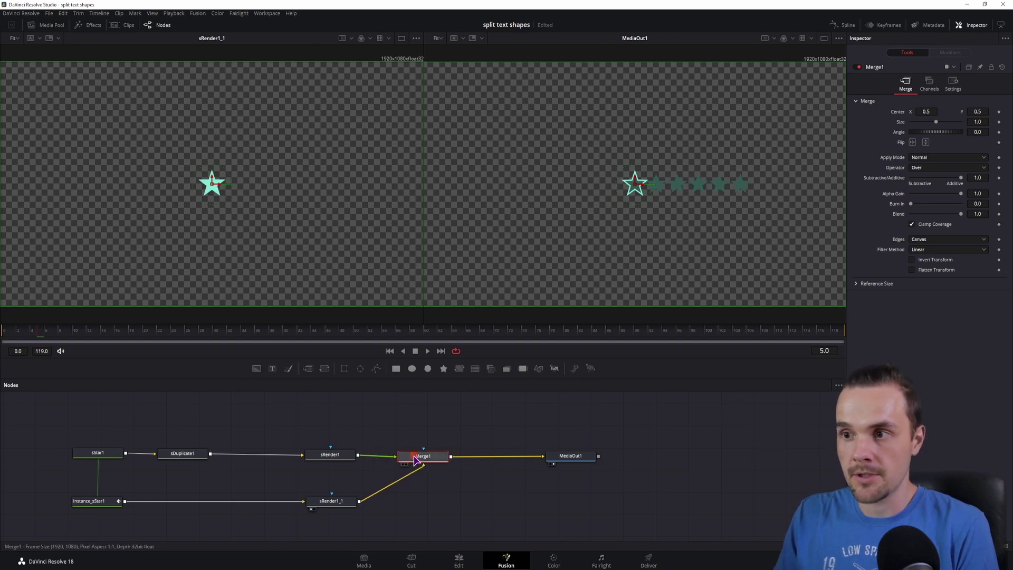
left_click_drag(422, 462, 423, 460)
key("ctrl+t")
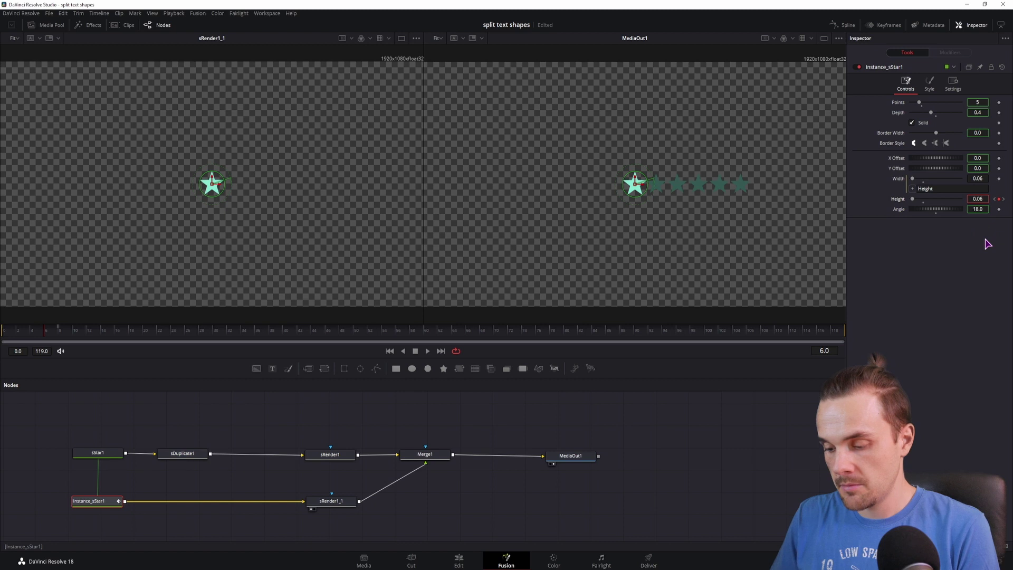
- Set the star's overshoot Height to 0.06 and preview the pop-in animation
key("BackSpace")
type("7")
key("Return")
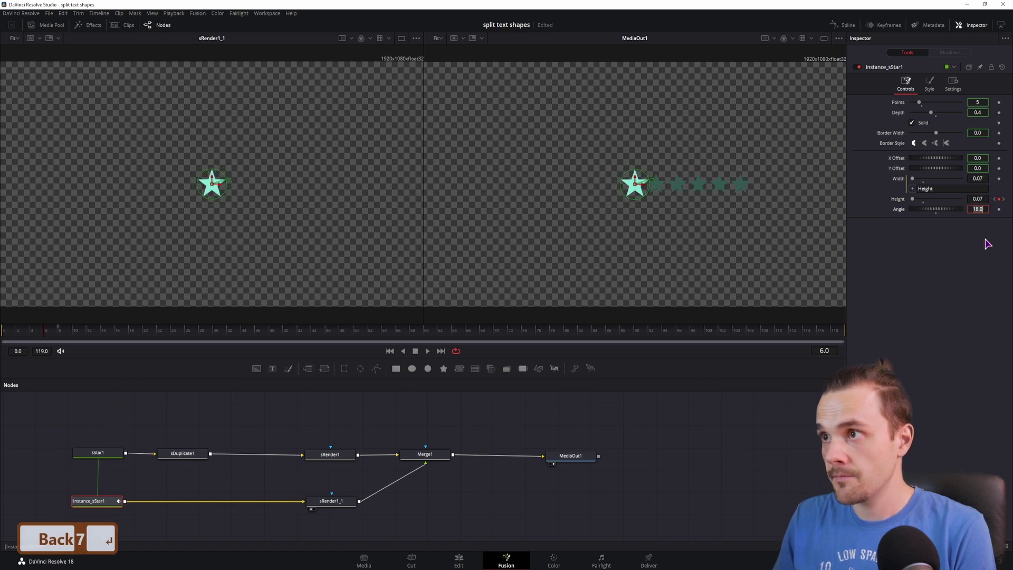
left_click(983, 198)
key("BackSpace")
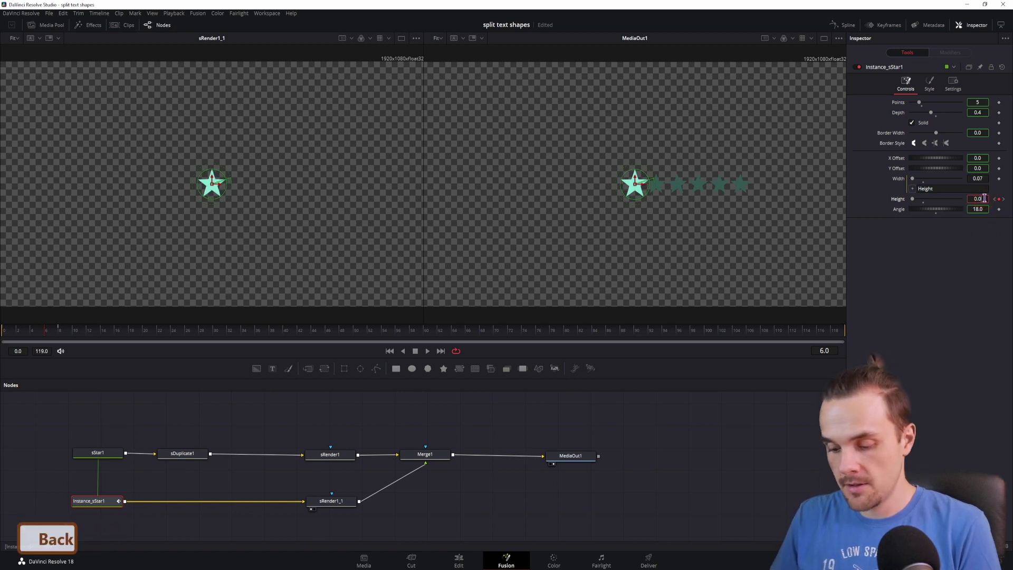
type("6")
key("Return")
scroll(678, 210, "up", 4, "ctrl")
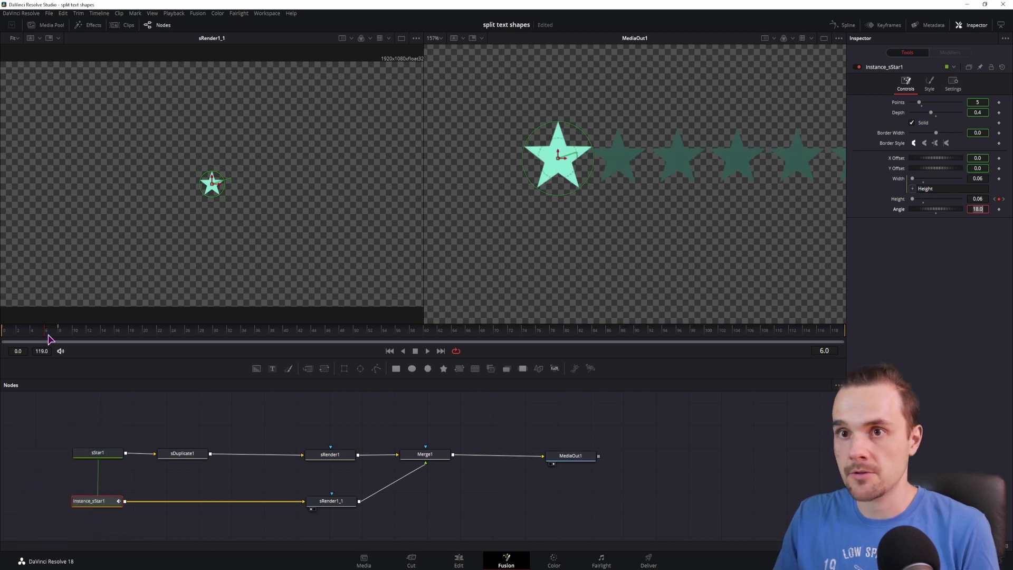
left_click_drag(50, 337, 14, 336)
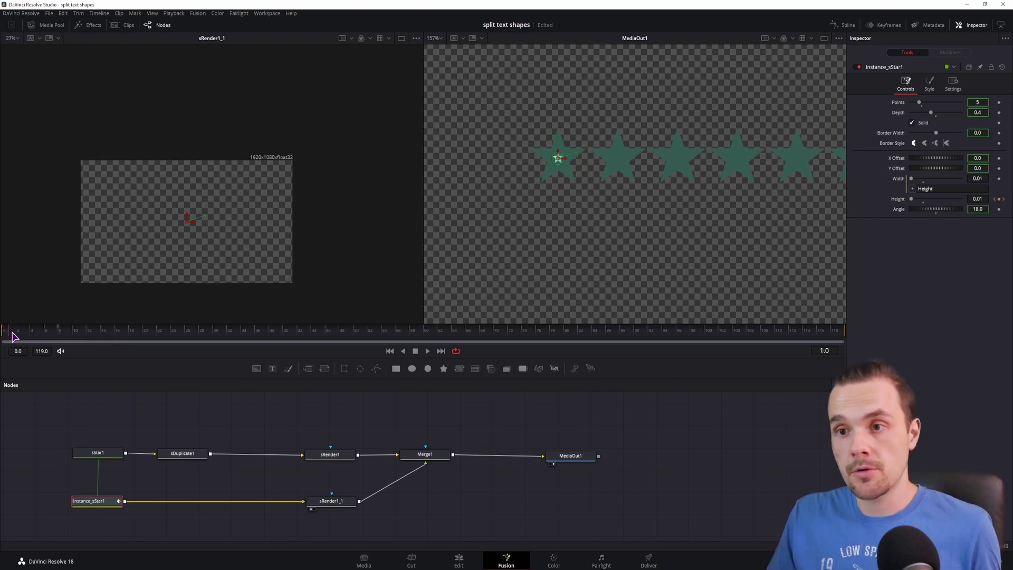
- Copy sDuplicate1 and insert the copy, sDuplicate1_1, after Instance_sStar1
left_click(176, 457)
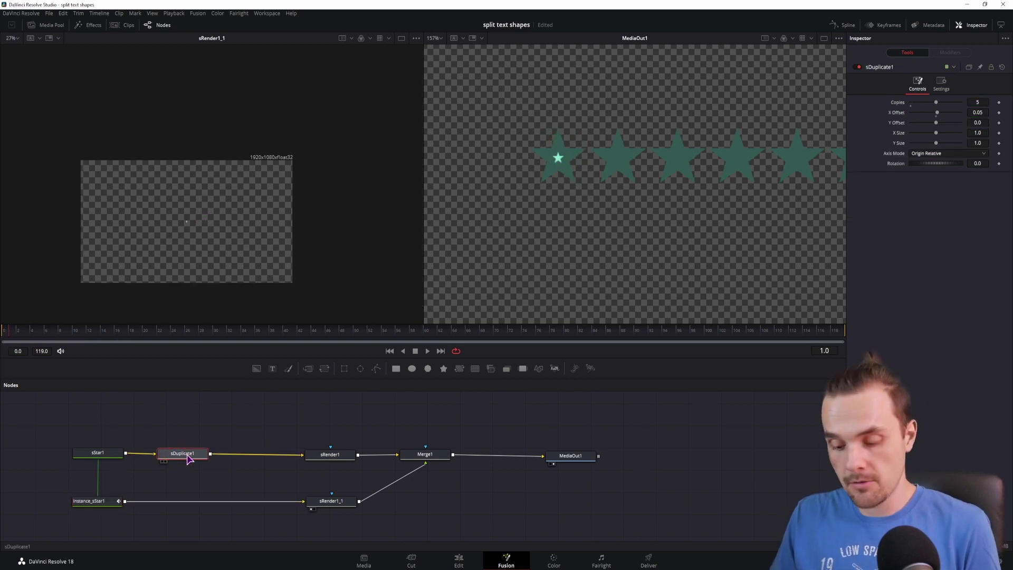
key("ctrl+c")
left_click(227, 427)
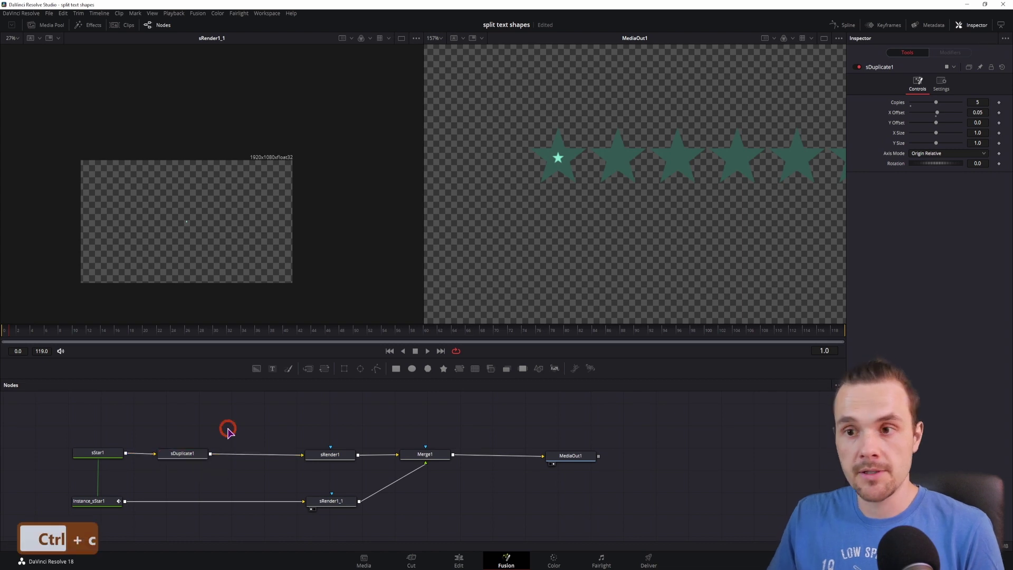
left_click(215, 483)
key("ctrl+v")
left_click_drag(214, 484, 204, 503)
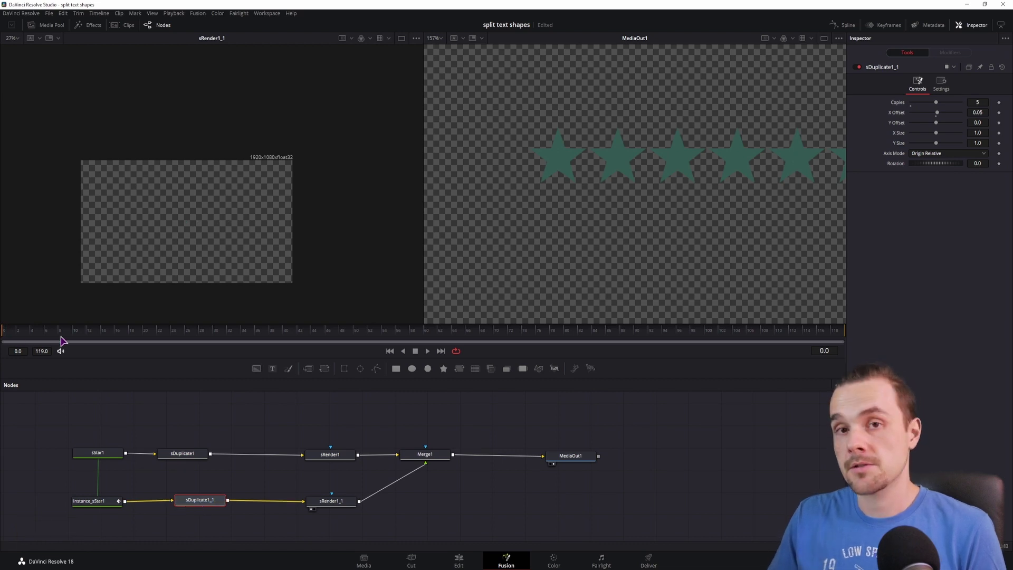
- Play from frame 0 to watch six mint stars pop in over the teal row
left_click(15, 338)
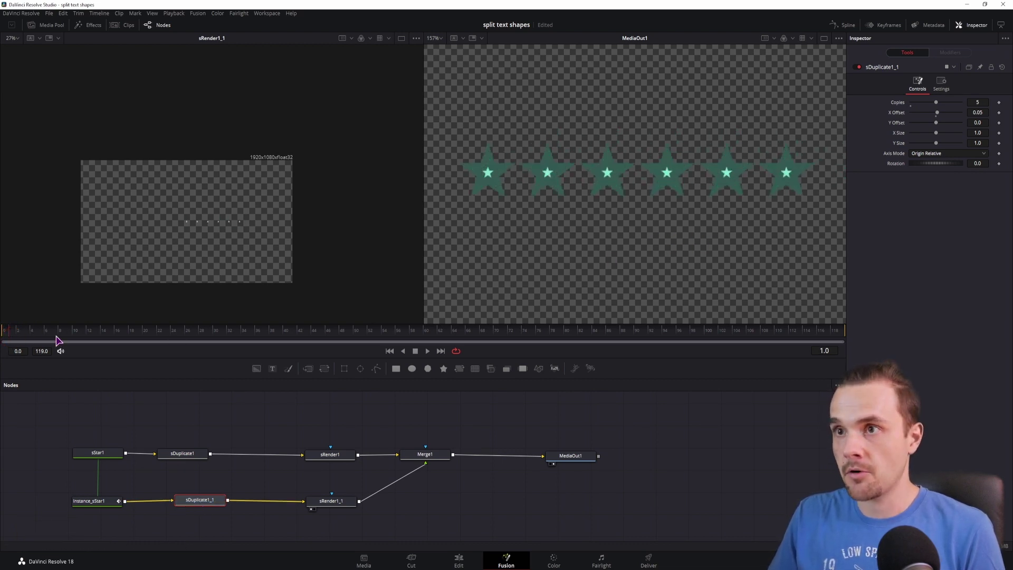
left_click(8, 331)
left_click(378, 426)
left_click(95, 484)
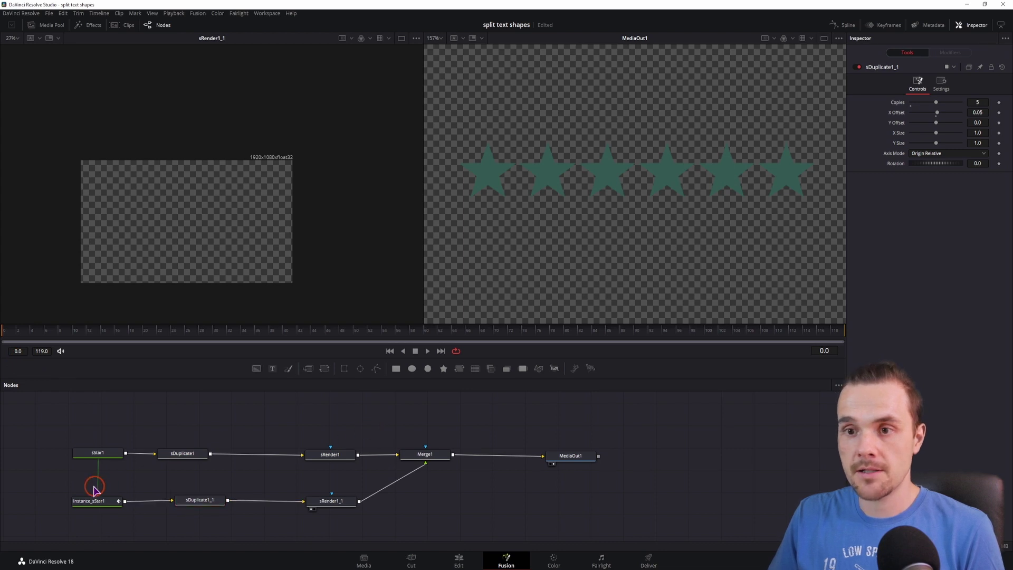
key("space")
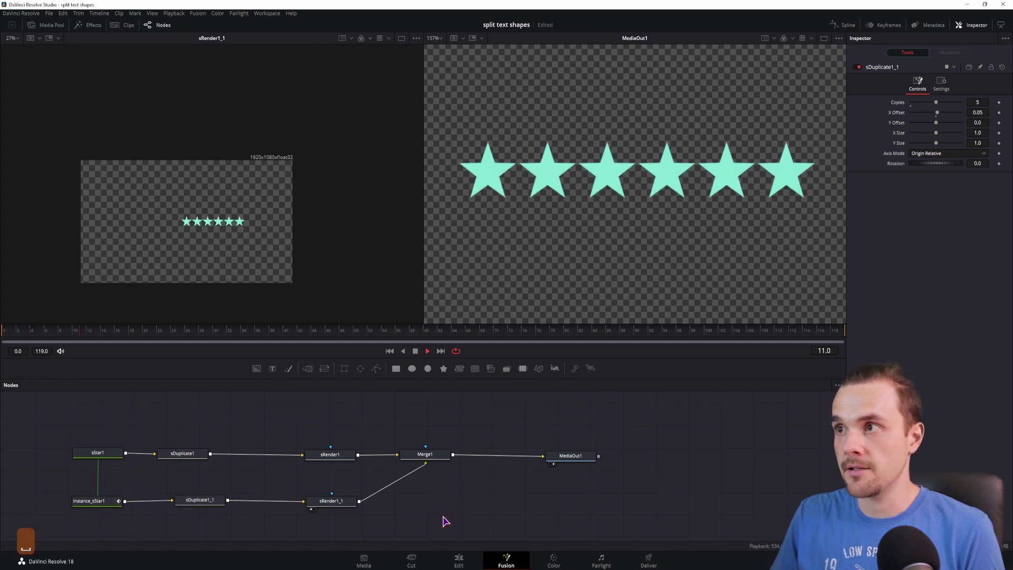
left_click(8, 331)
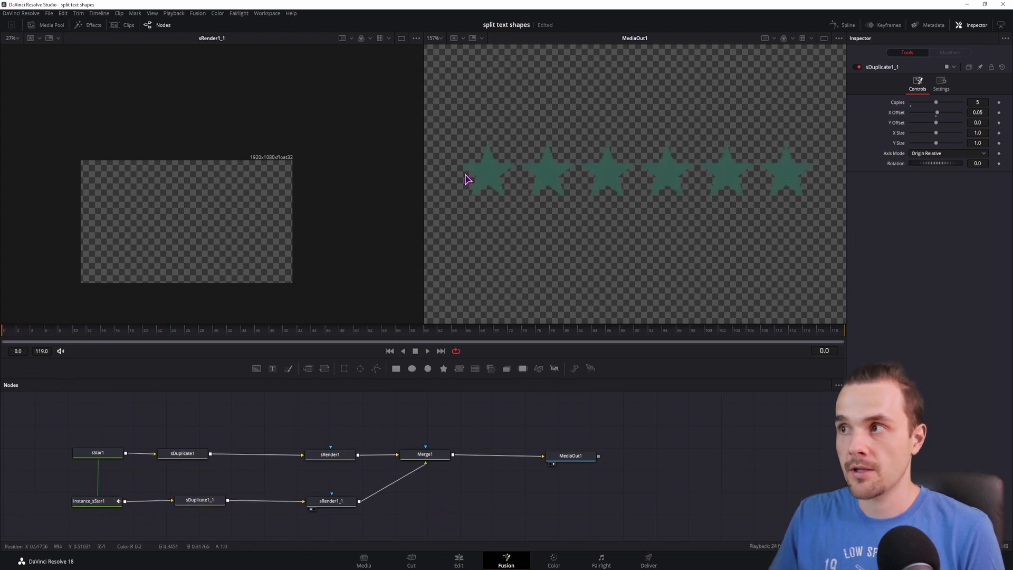
- Lower sDuplicate1_1's Copies so only three mint stars pop in, then preview playback
key("space")
key("space")
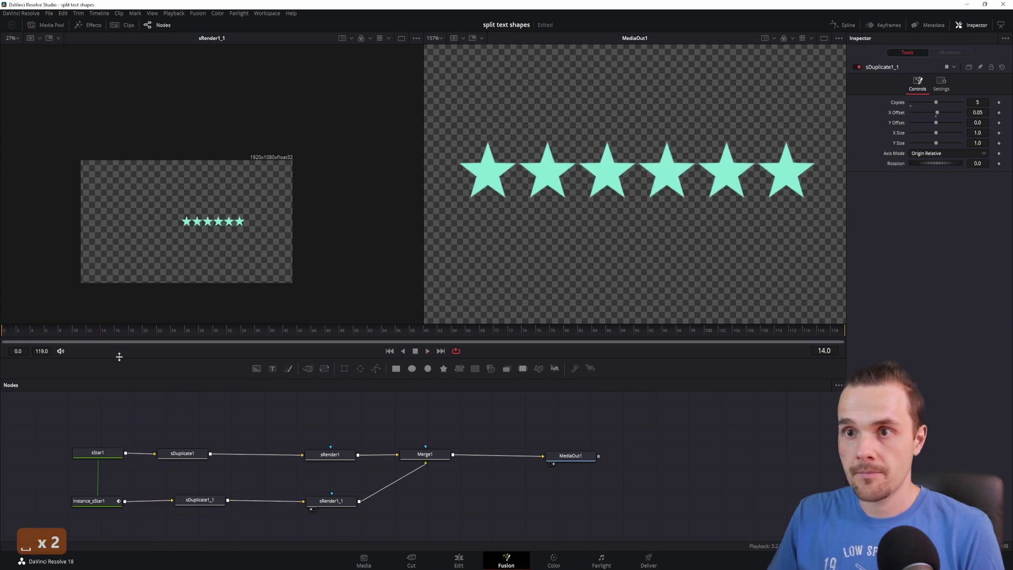
left_click_drag(102, 332, 73, 336)
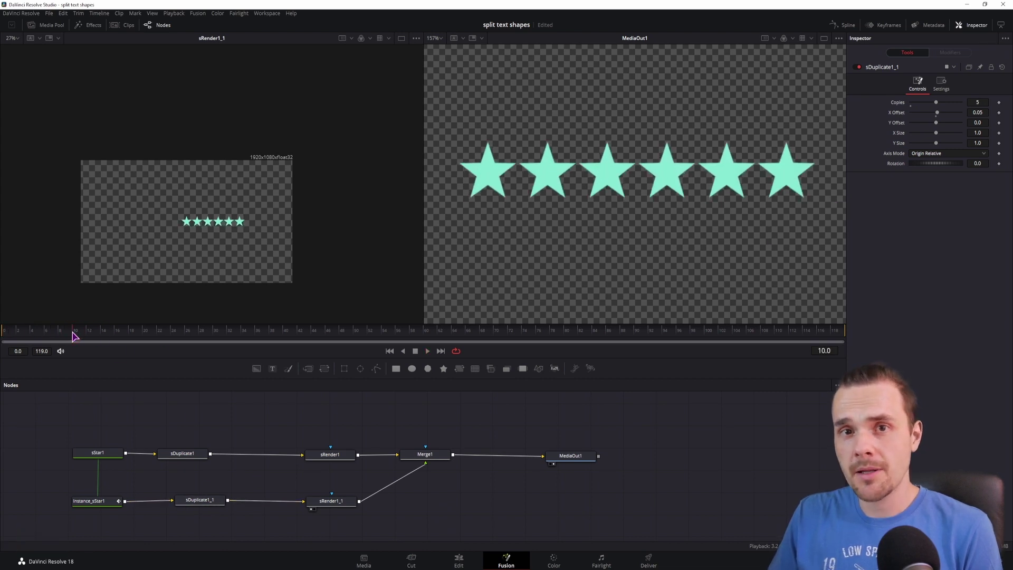
left_click(200, 504)
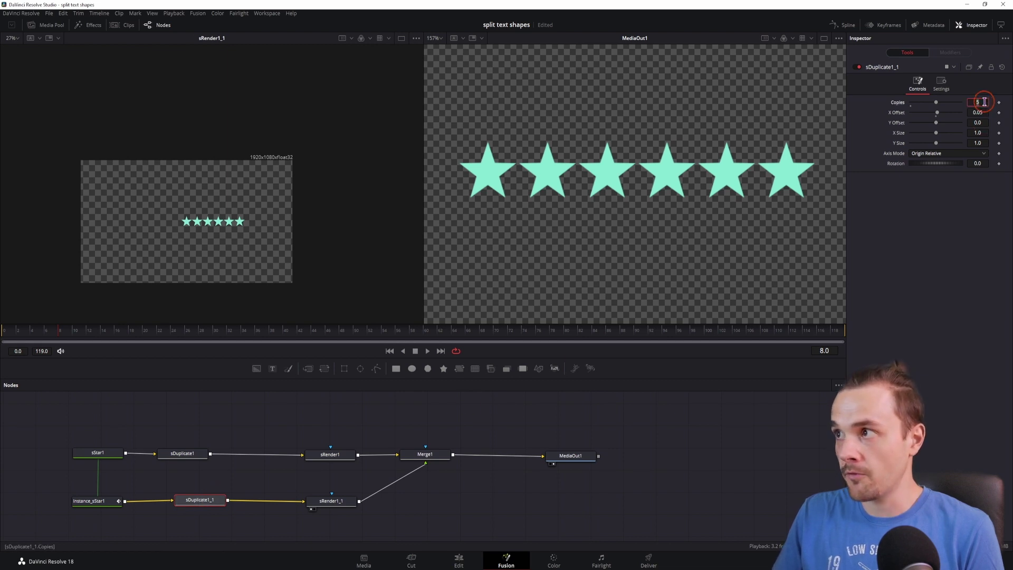
type("3")
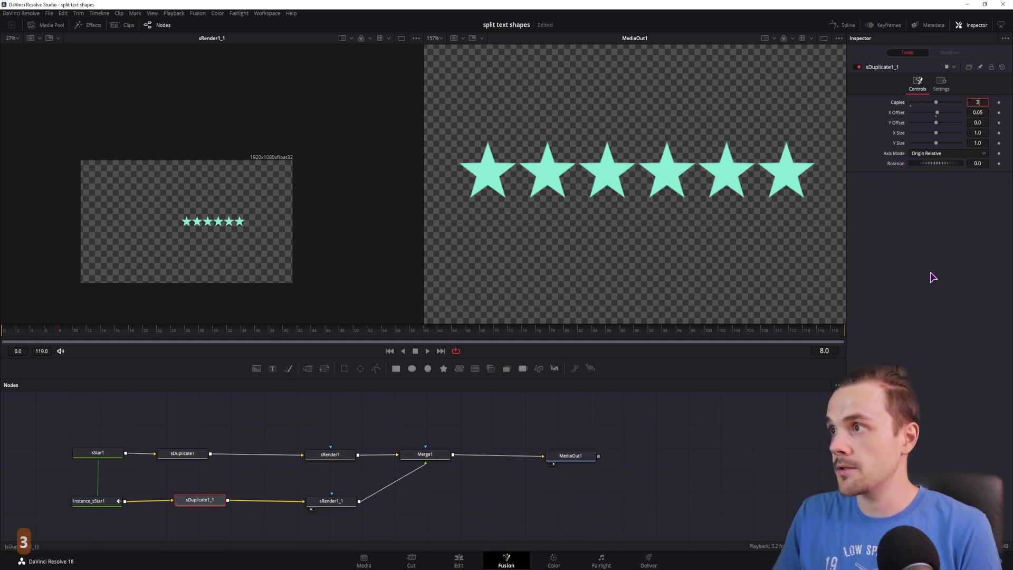
key("Return")
key("space")
key("space")
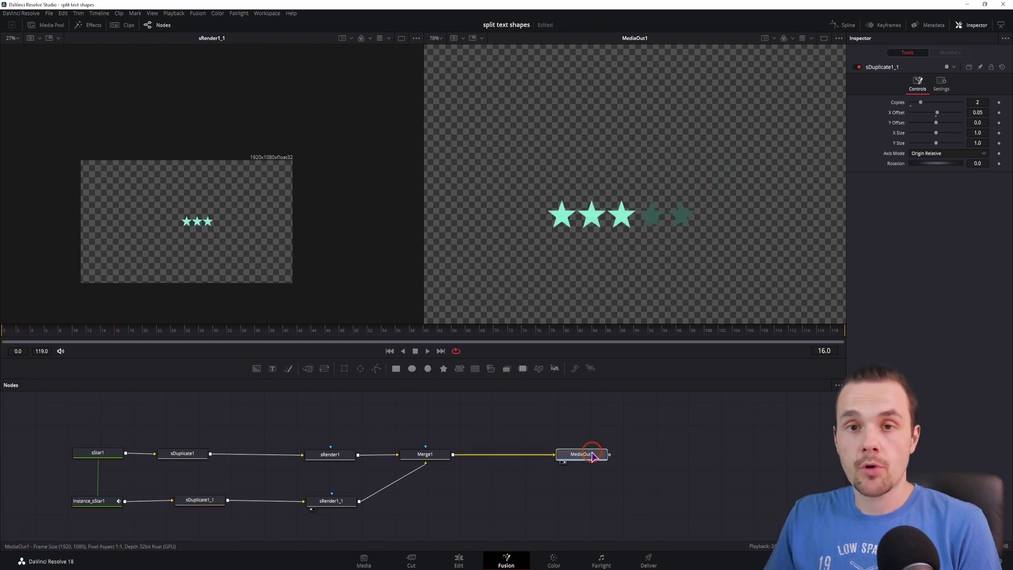
- Add a Text1 node reading 'Awesome rating' via Merge2 and position it above the stars
left_click_drag(272, 368, 305, 383)
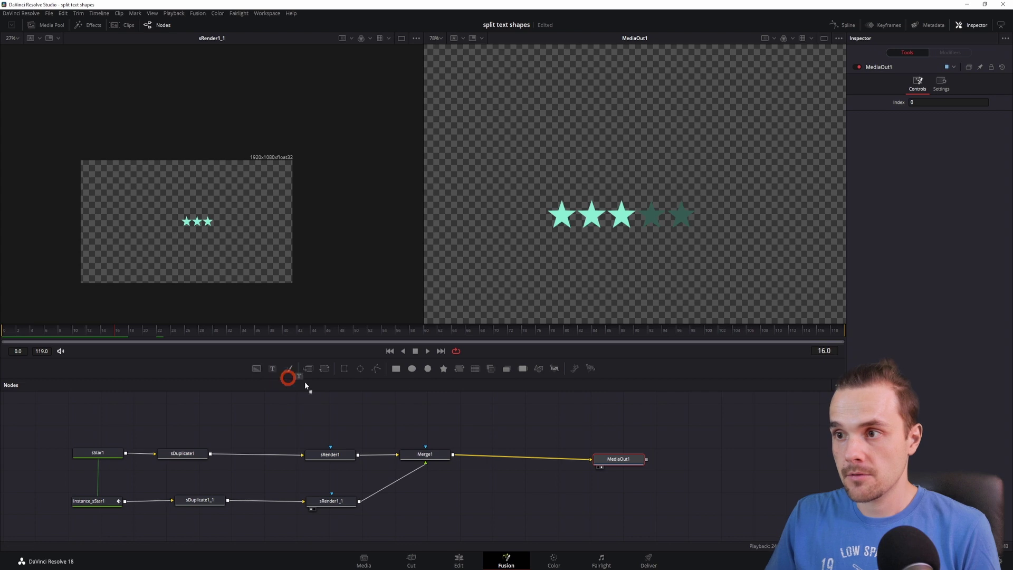
left_click_drag(498, 408, 454, 455)
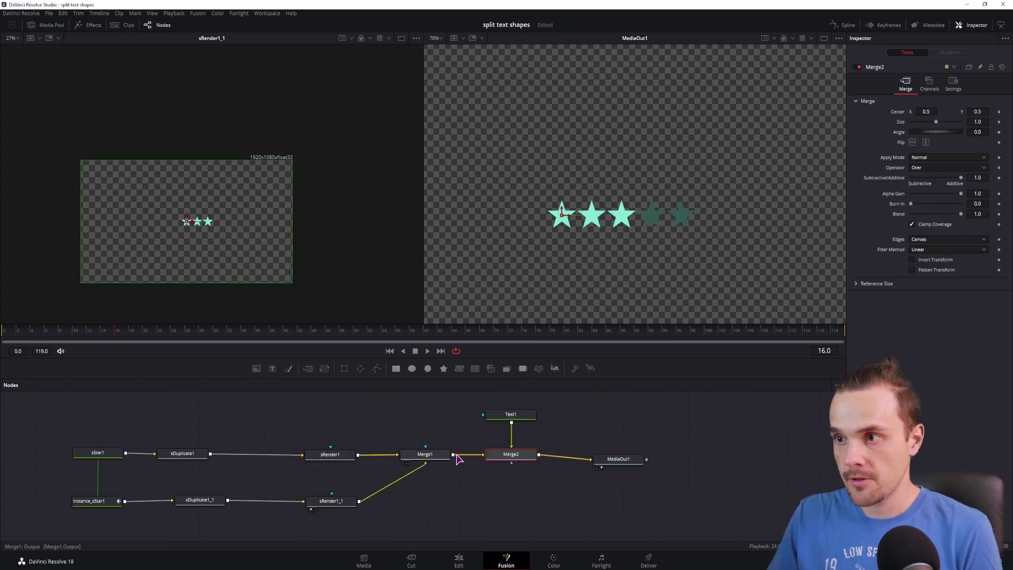
left_click(512, 415)
type("Awesome rating")
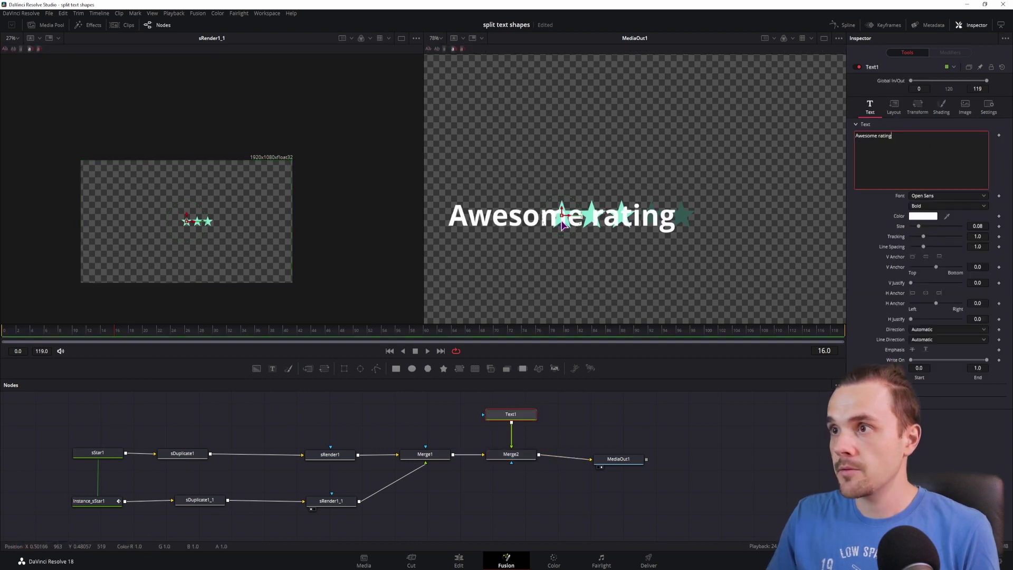
left_click_drag(563, 218, 669, 182)
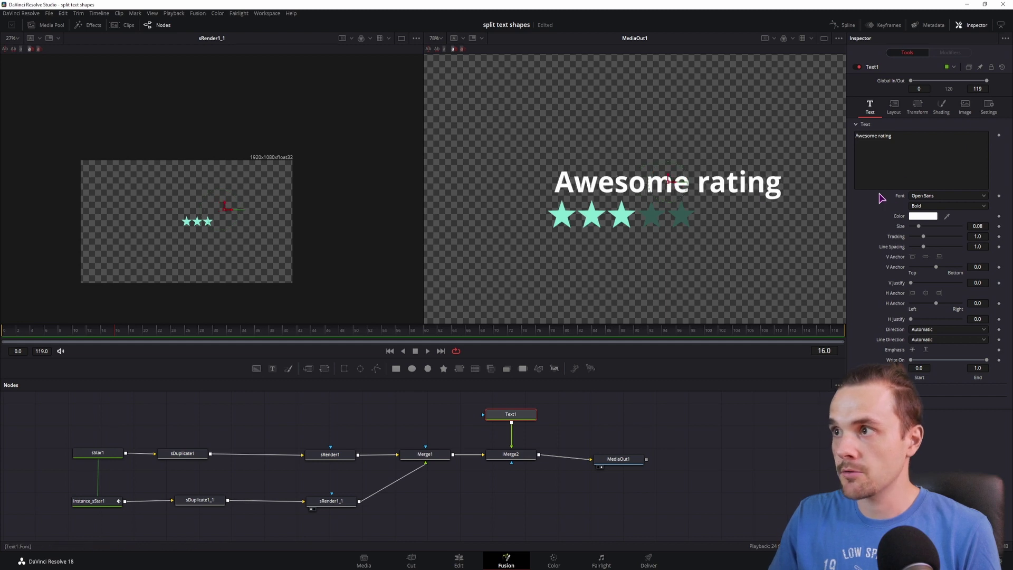
left_click_drag(677, 185, 671, 184)
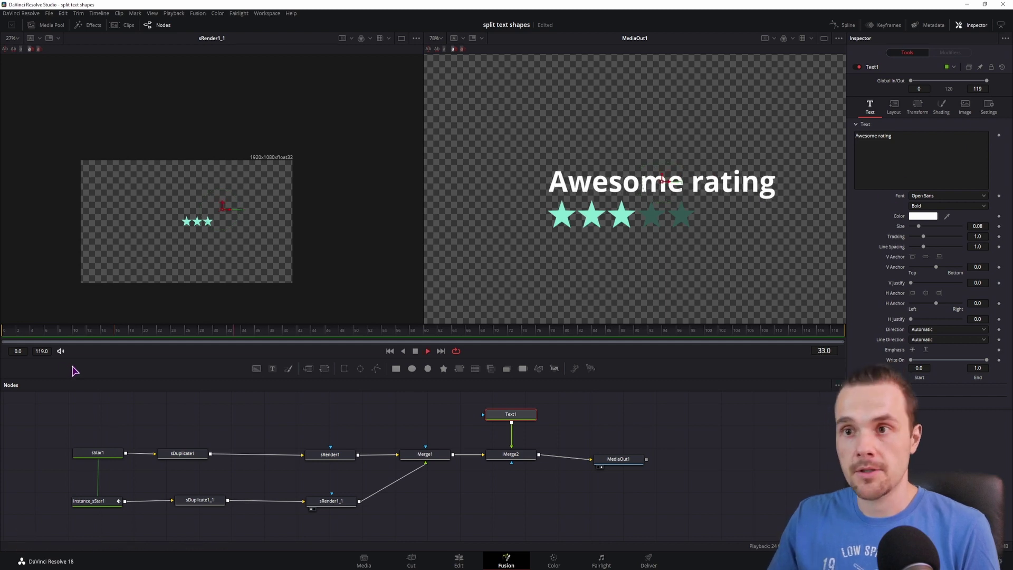
mouse_move(58, 334)
left_mouse_down()
mouse_move(4, 332)
mouse_move(60, 332)
left_mouse_up()
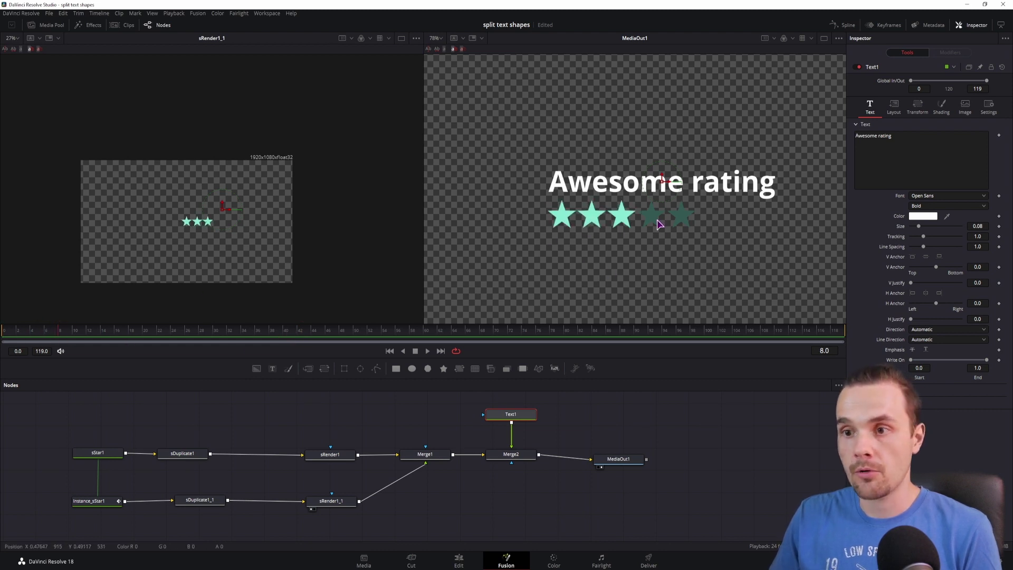
- Detach sDuplicate1_1 so the star feeds sRender1_1 directly
left_click(206, 501)
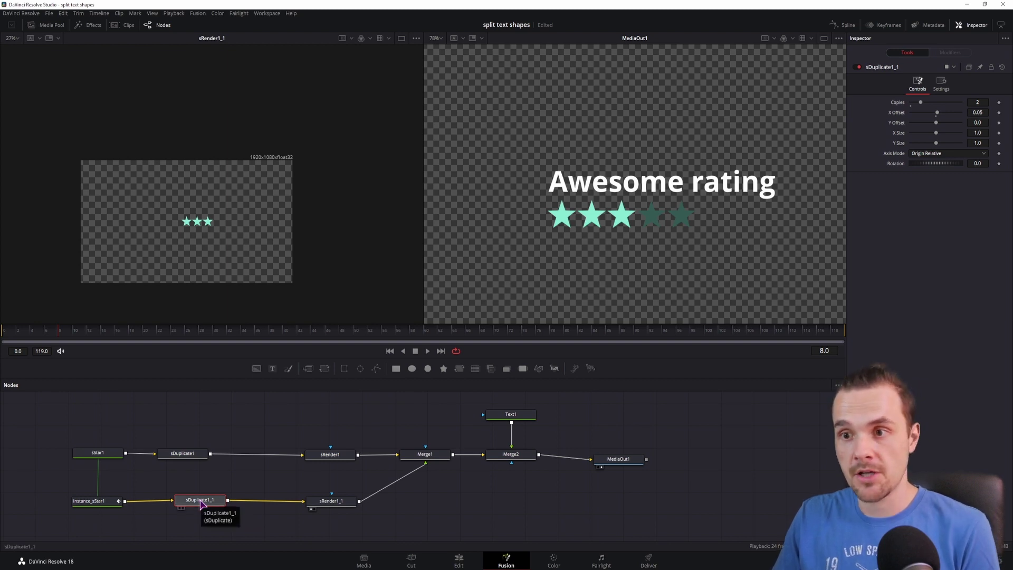
left_click_drag(330, 500, 318, 503)
left_click_drag(201, 501, 192, 526)
- Add a Duplicate1 node and insert it between sRender1_1 and Merge1
key("ctrl+space")
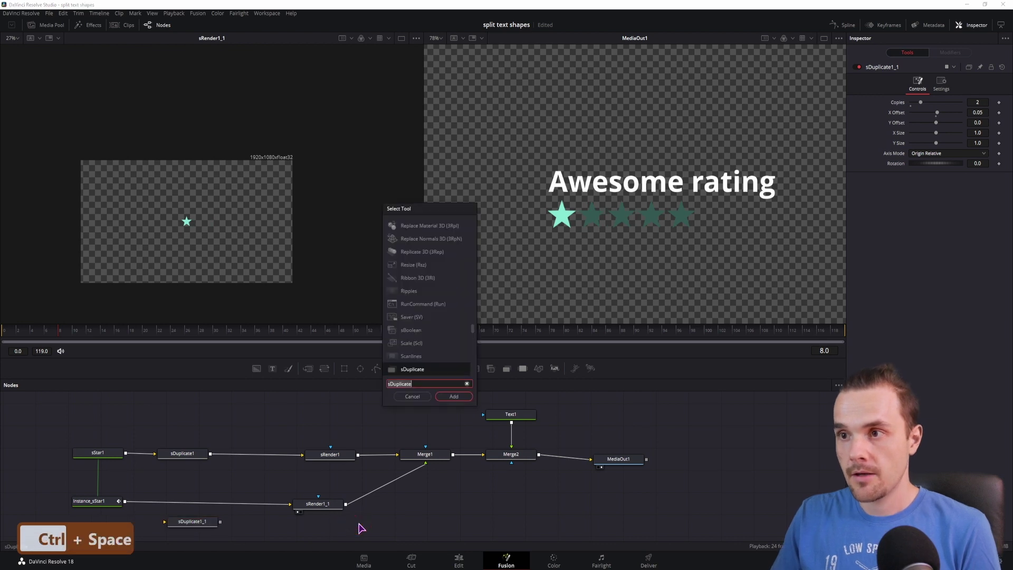
type("duplic")
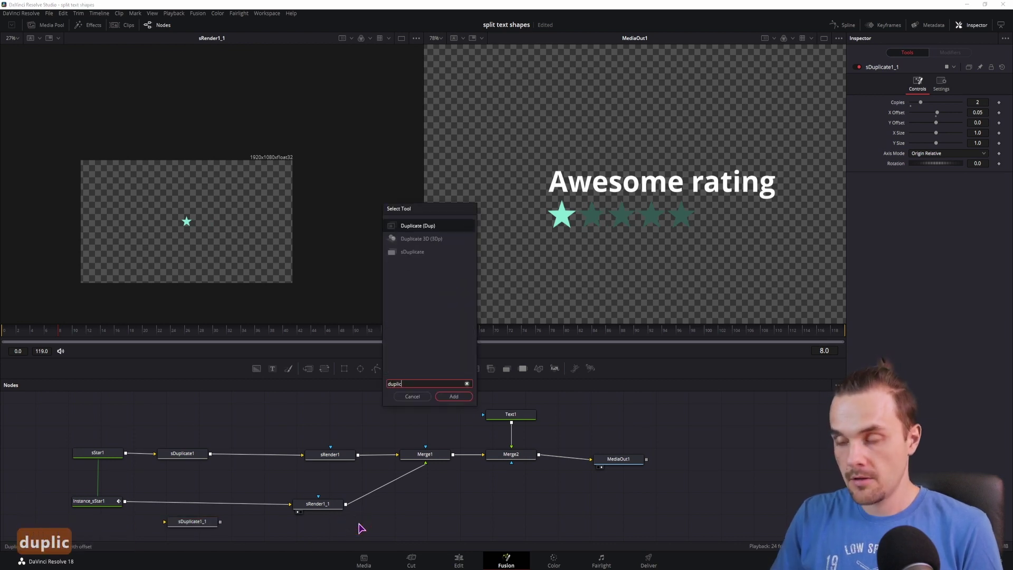
type("ate")
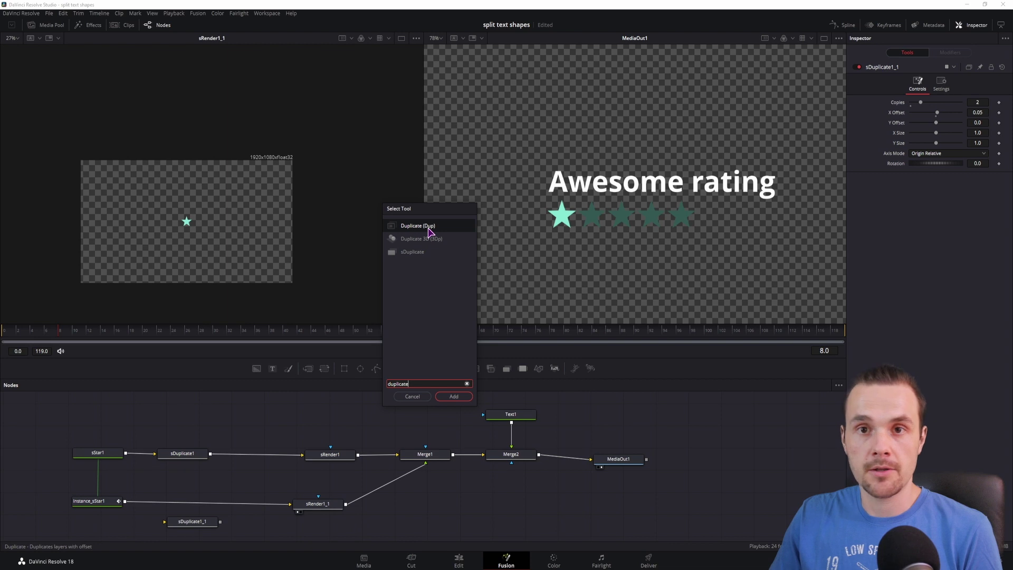
left_click(436, 250)
left_click(454, 397)
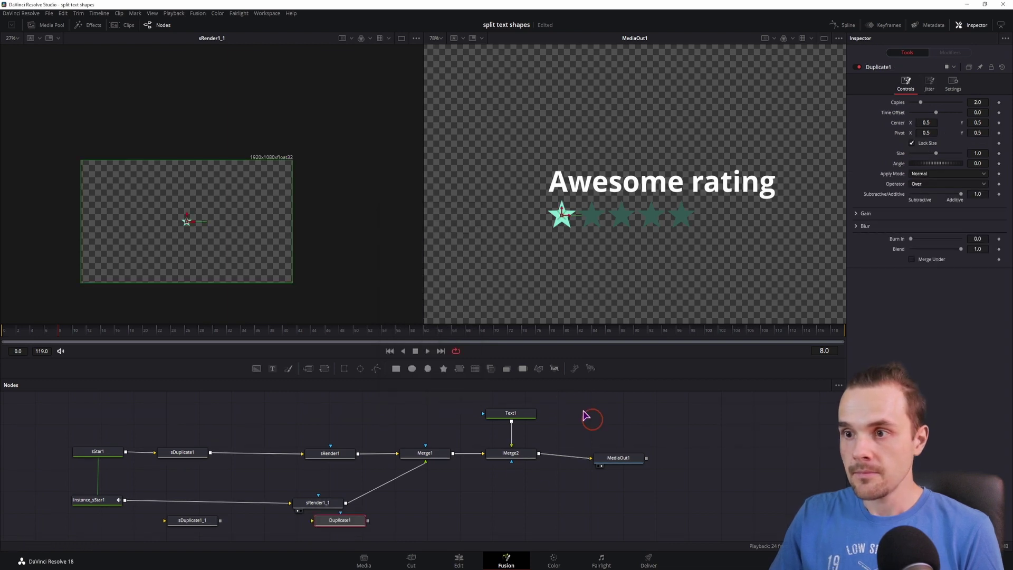
left_click_drag(346, 527, 427, 515)
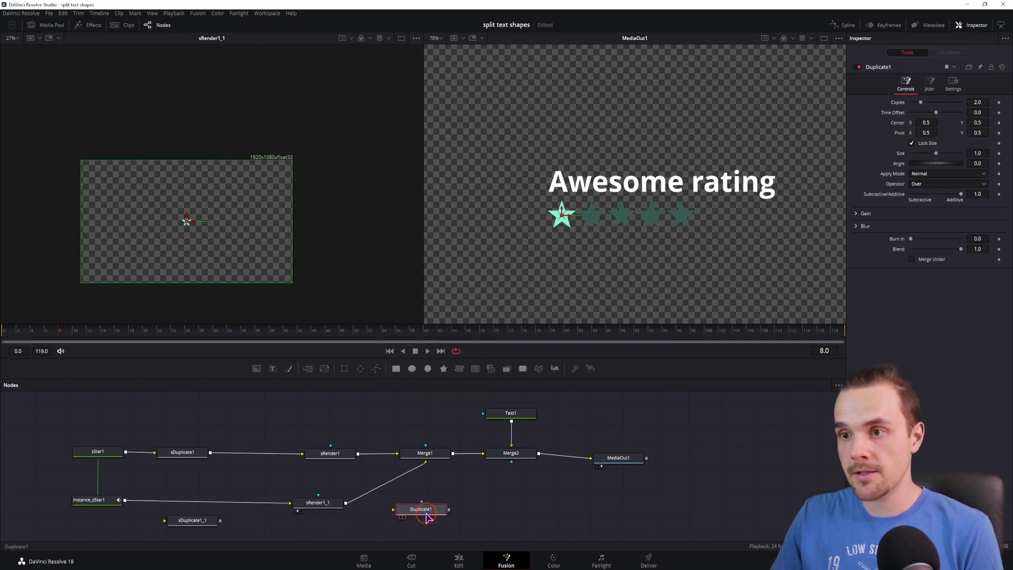
left_click_drag(319, 509, 291, 508)
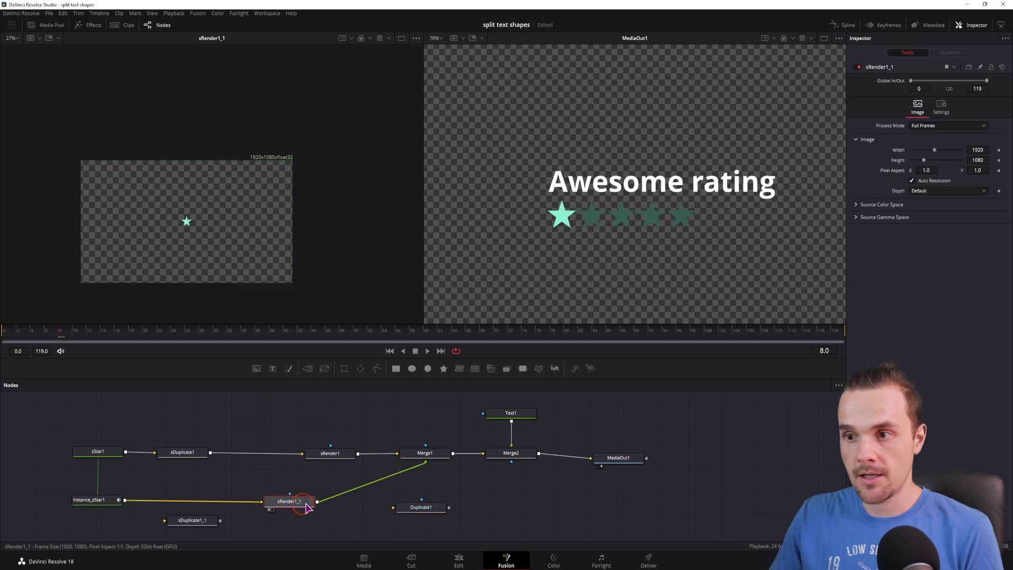
mouse_move(422, 511)
left_mouse_down()
mouse_move(368, 489)
mouse_move(430, 510)
left_mouse_up()
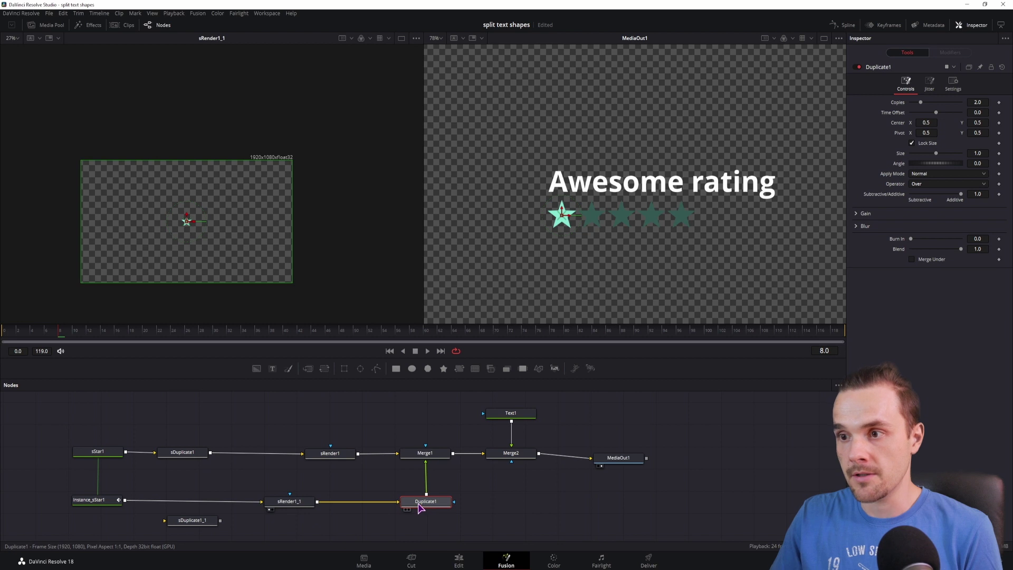
- Set Duplicate1 to 5 copies with Center X at 0.55
left_click(985, 101)
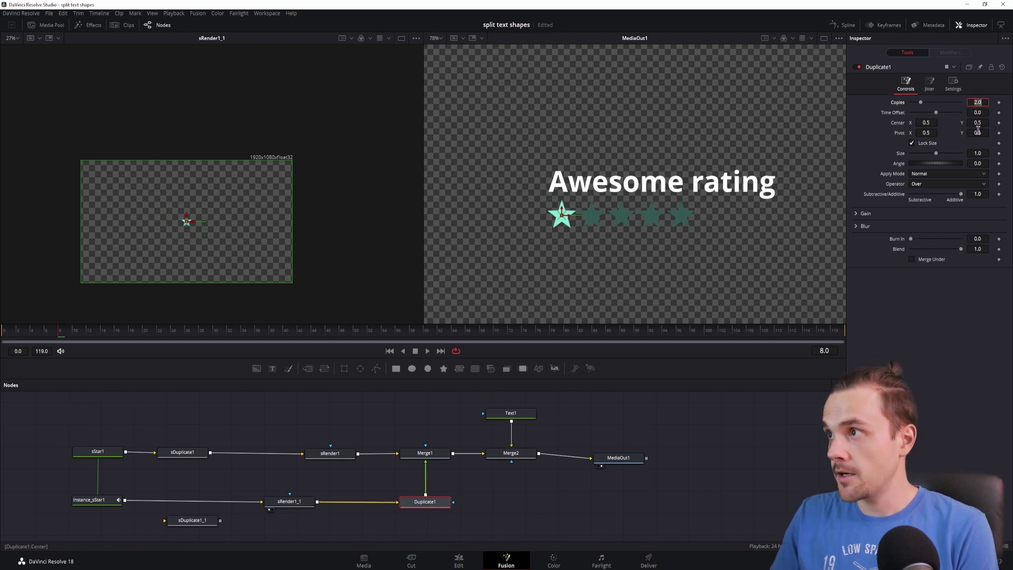
type("5")
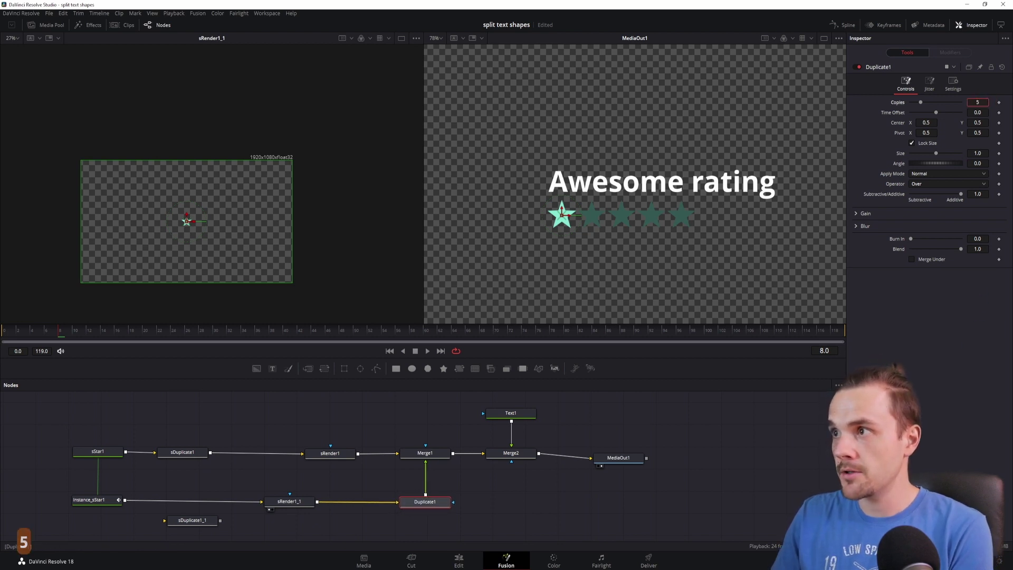
key("Return")
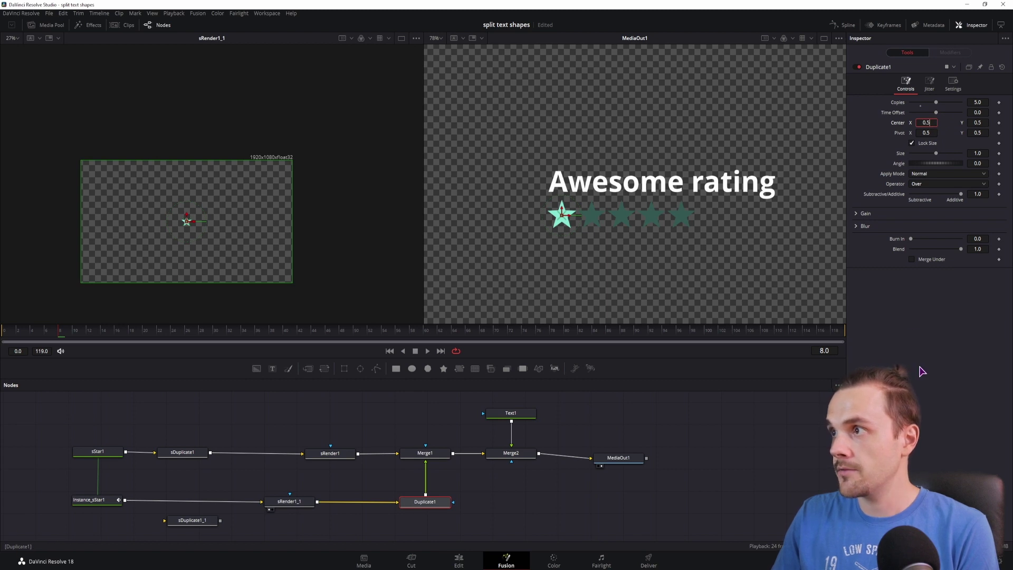
type("5")
key("Return")
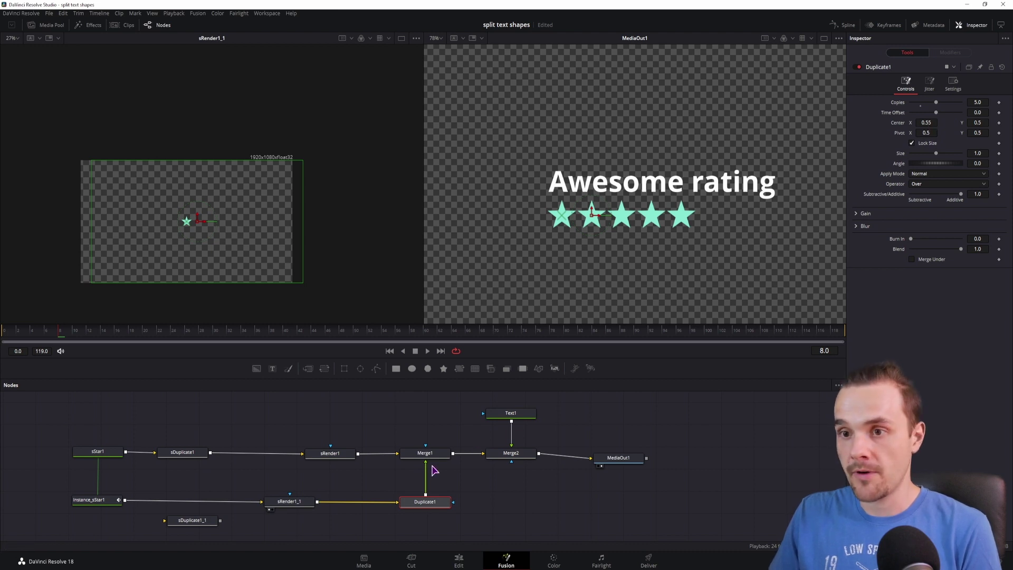
- Compare the settings of Instance_sStar1, sDuplicate1_1 and Duplicate1
left_click(91, 500)
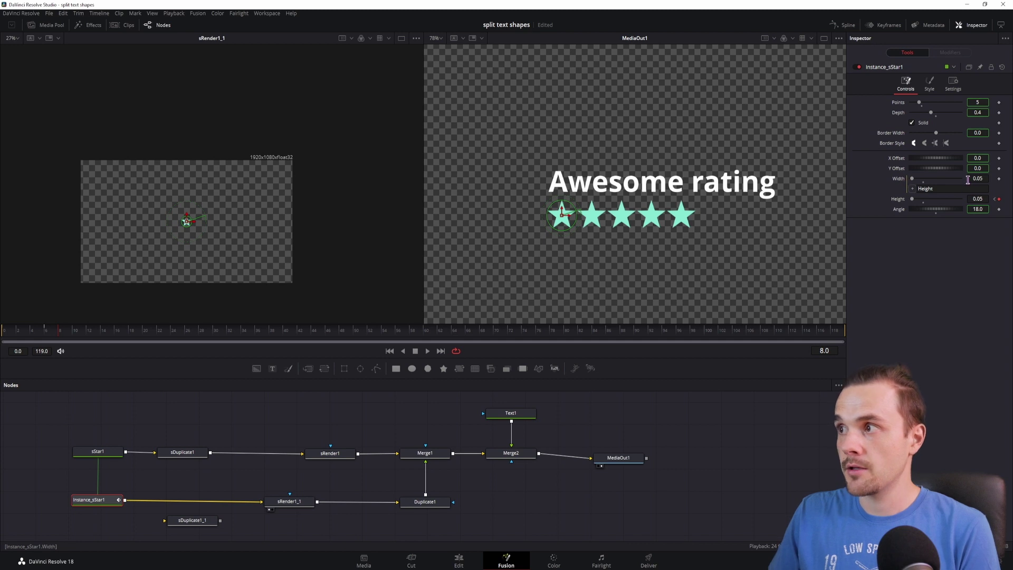
left_click(192, 520)
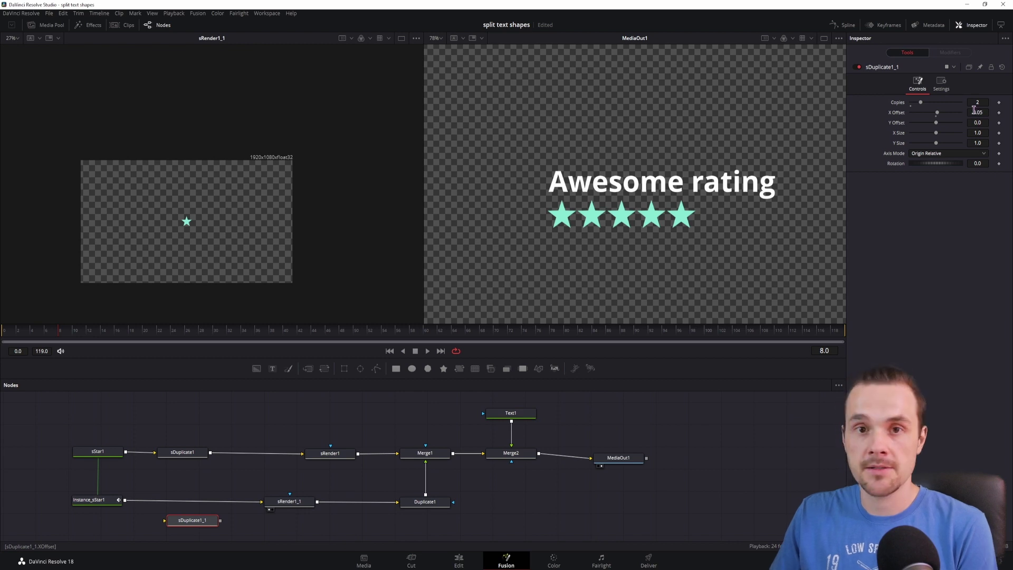
left_click(426, 503)
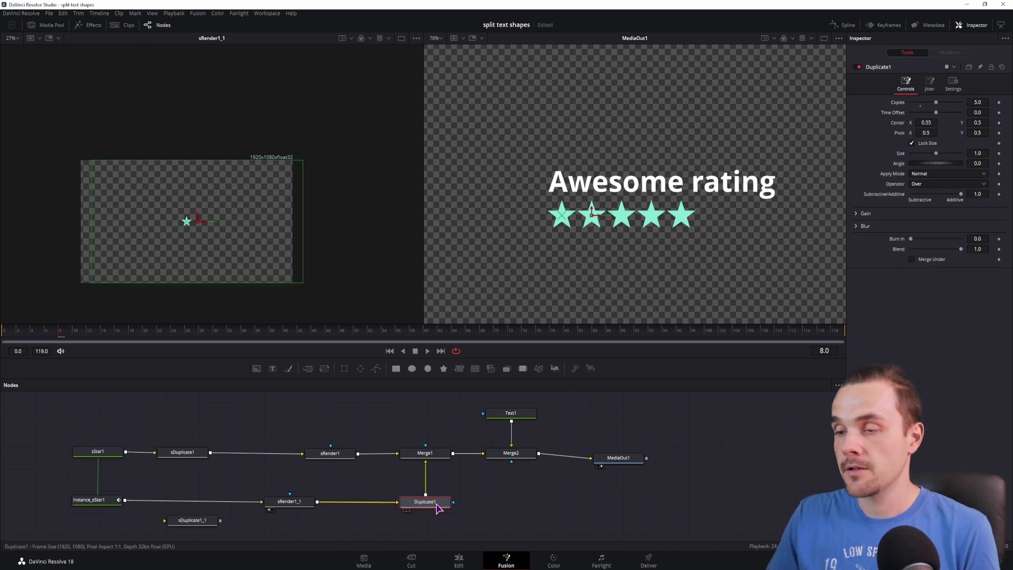
- Preview the star animation from frame 0, checking Instance_sStar1's size
left_click_drag(61, 332, 3, 338)
key("space")
key("space")
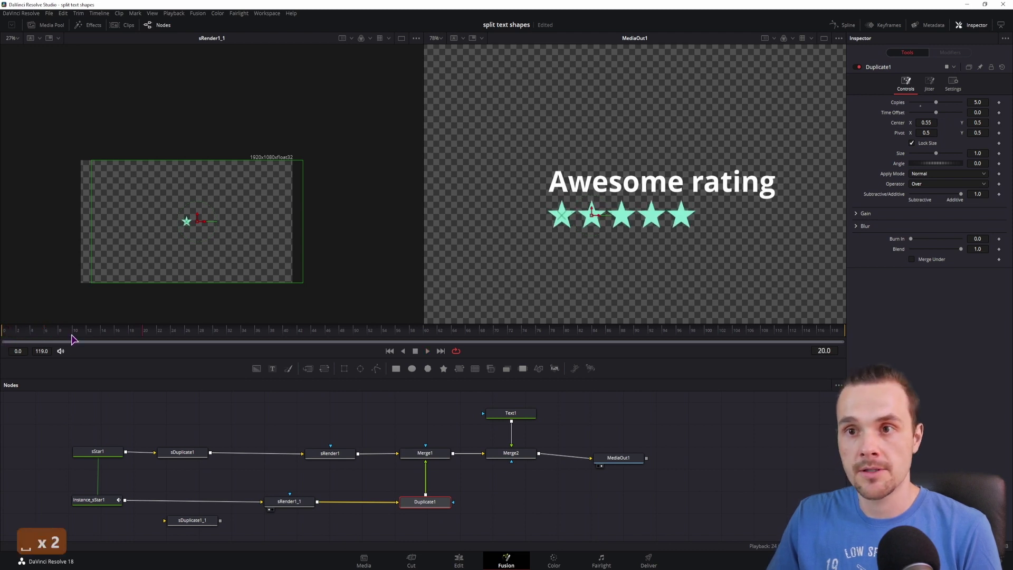
mouse_move(72, 335)
left_mouse_down()
mouse_move(21, 333)
mouse_move(66, 334)
left_mouse_up()
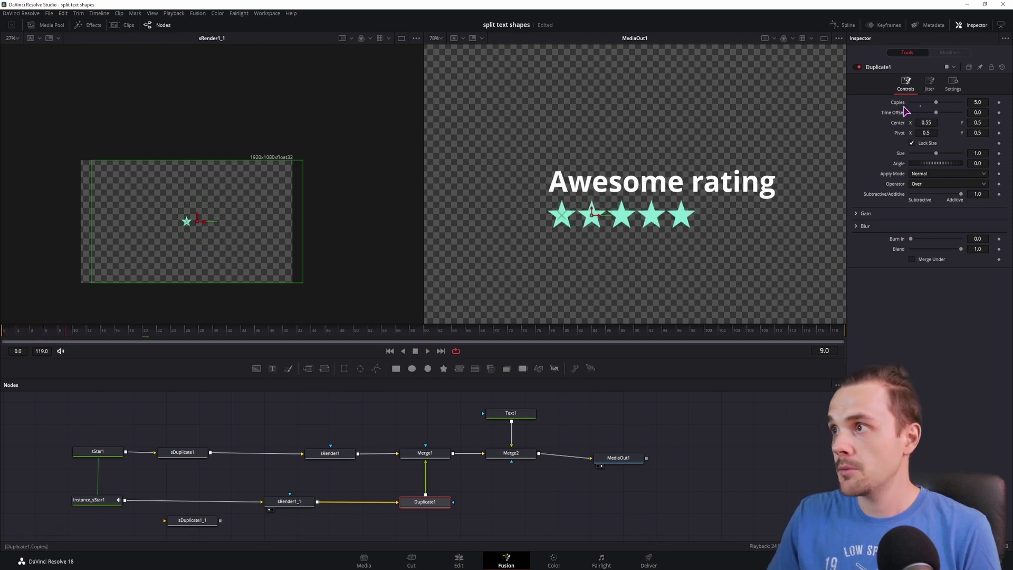
left_click(91, 500)
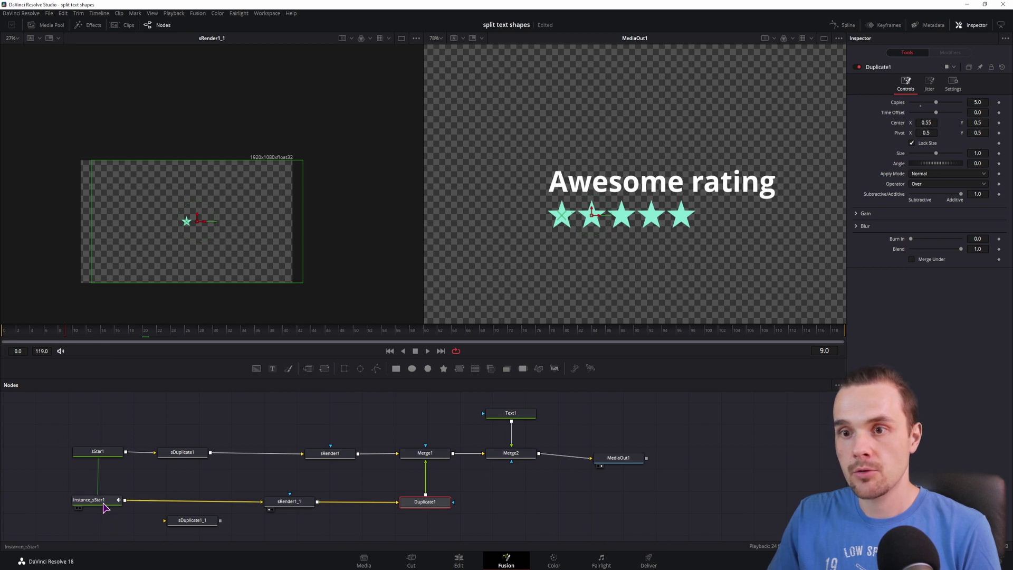
mouse_move(52, 341)
left_mouse_down()
mouse_move(12, 337)
mouse_move(60, 339)
left_mouse_up()
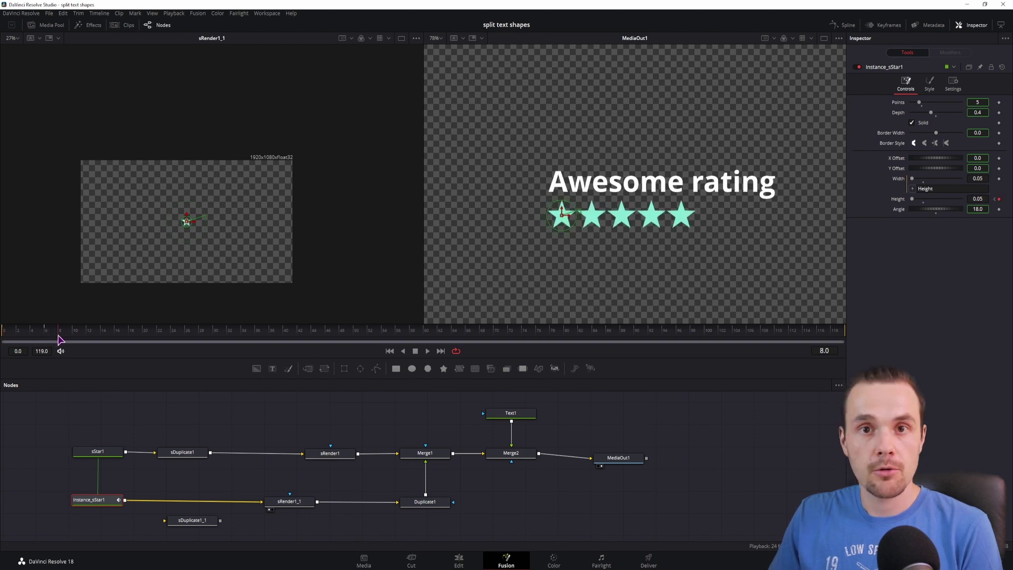
left_click(423, 501)
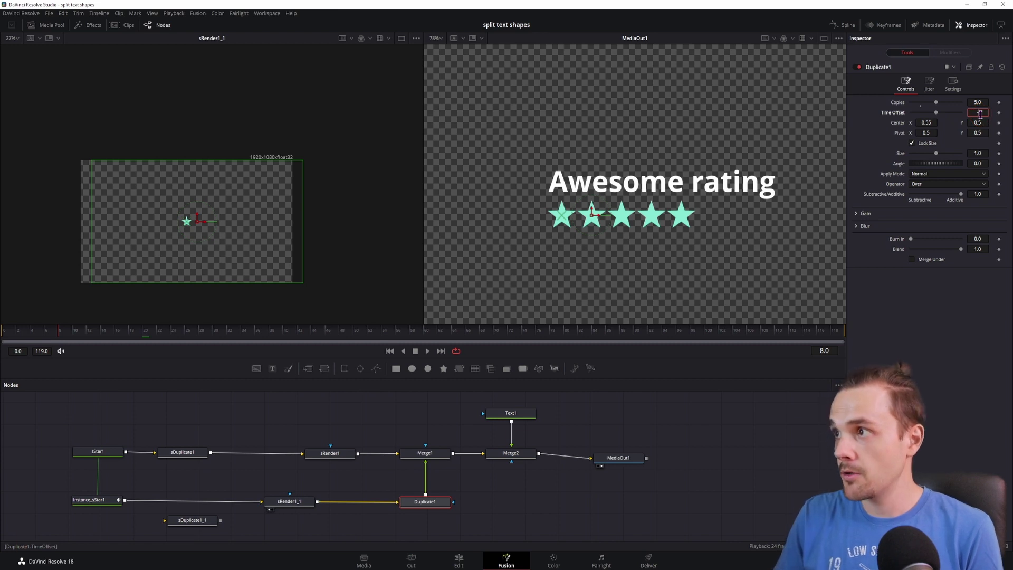
- Try a Duplicate1 Time Offset of -2 and preview the stagger
key("BackSpace")
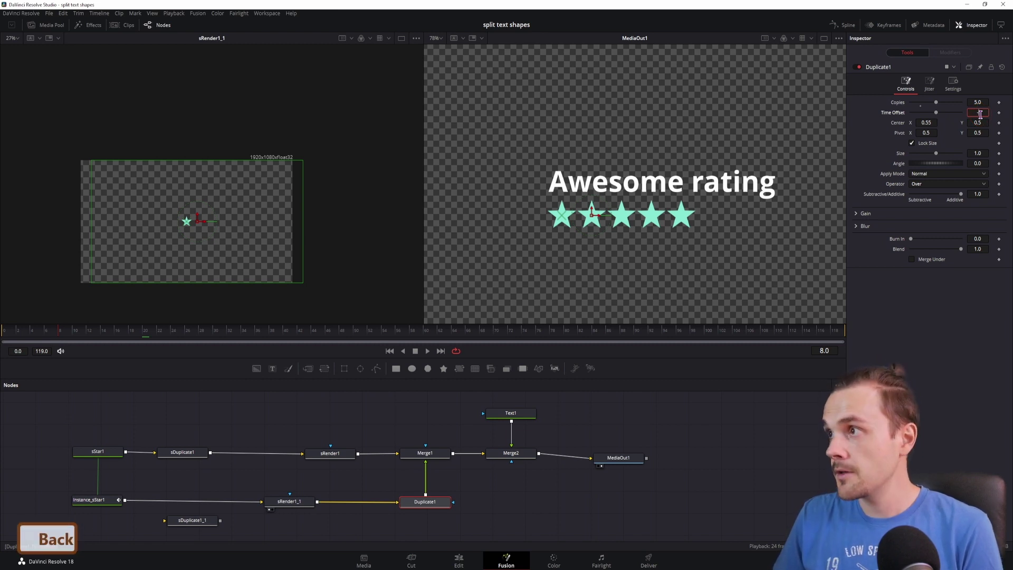
type("2")
key("Return")
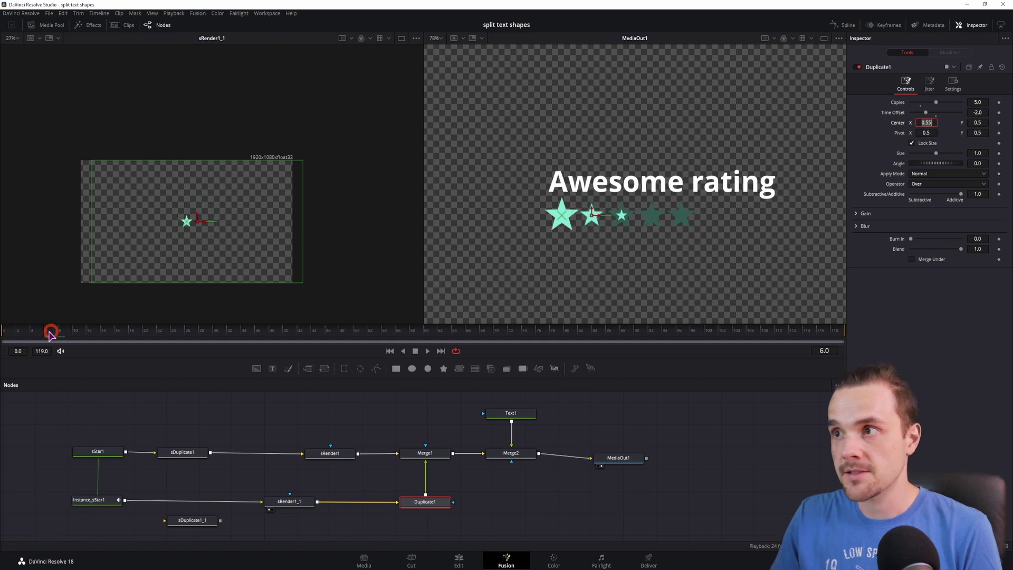
left_click_drag(49, 331, 4, 330)
left_click(751, 455)
key("space")
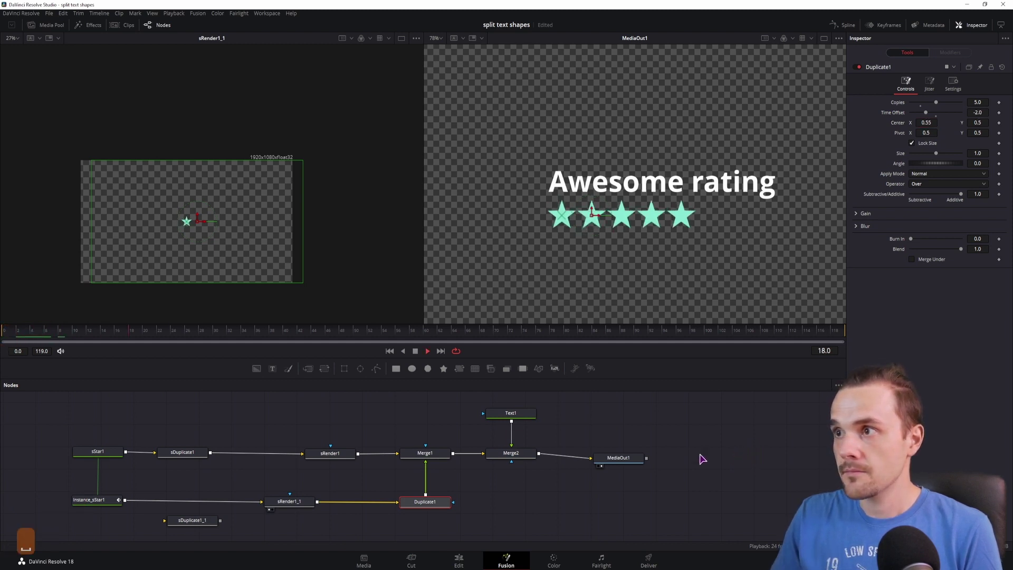
key("space")
left_click(684, 424)
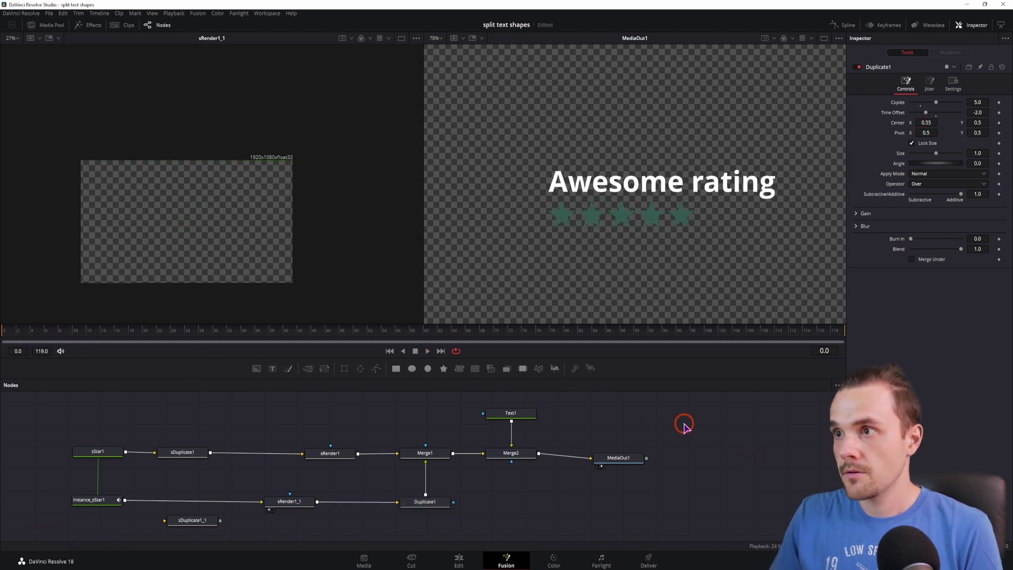
key("space")
key("space")
- Try a Time Offset of -4 and play until all five stars appear
left_click(979, 112)
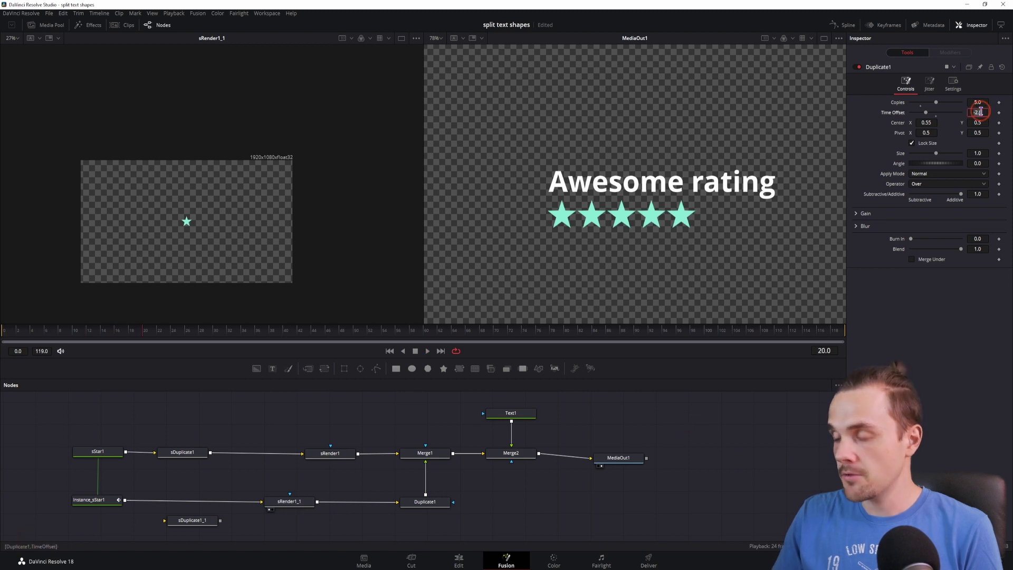
type("-4")
key("Return")
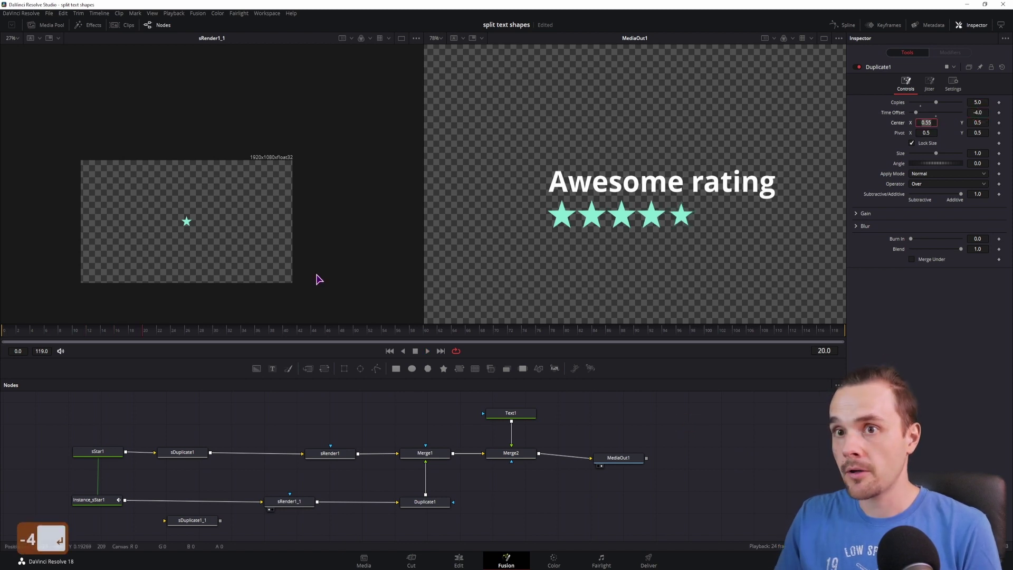
left_click_drag(46, 330, 17, 338)
left_click(680, 410)
key("space")
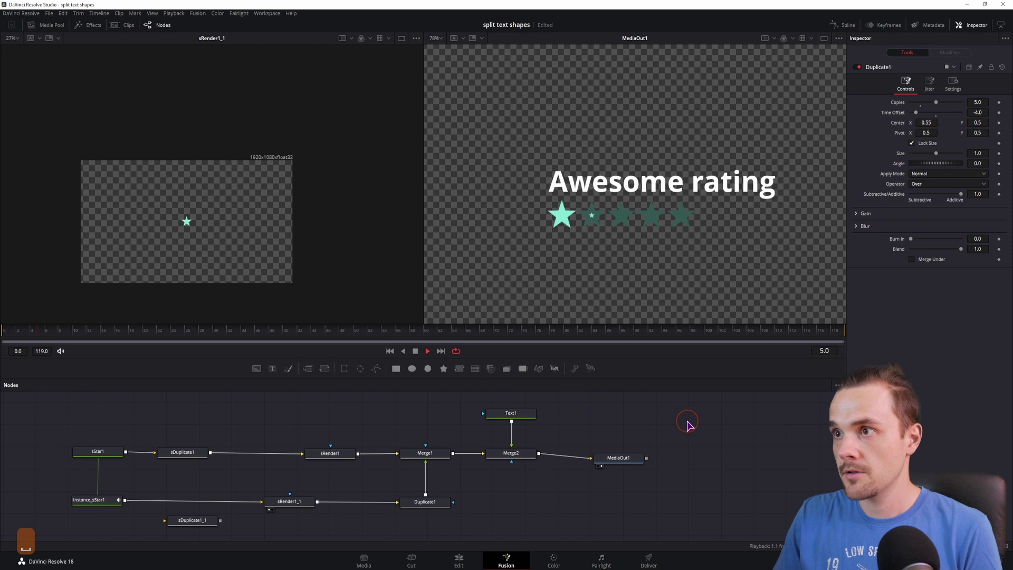
key("space")
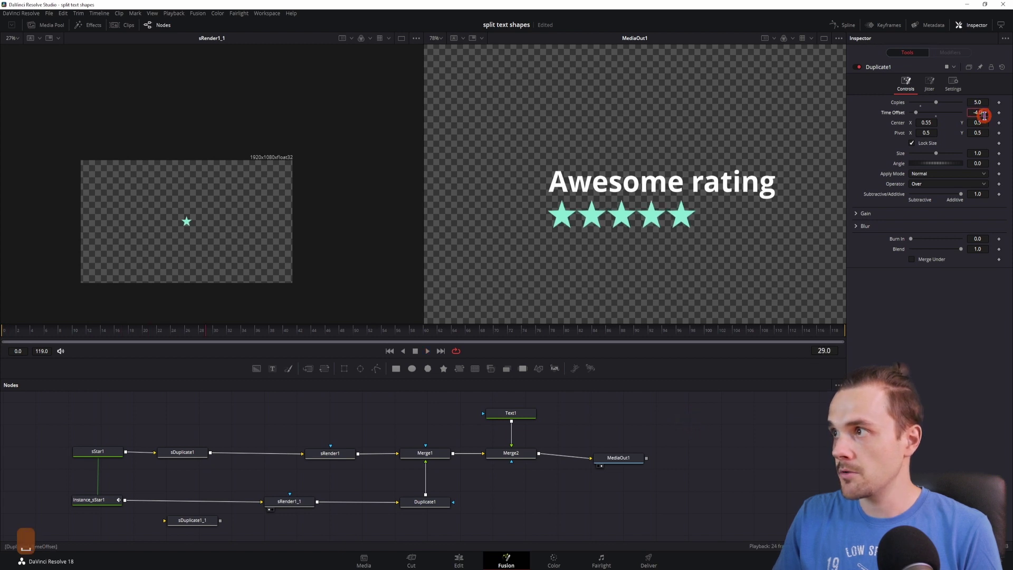
- Try a Time Offset of -6 and replay from the first frame
type("-6")
key("Return")
left_click(693, 461)
key("Home")
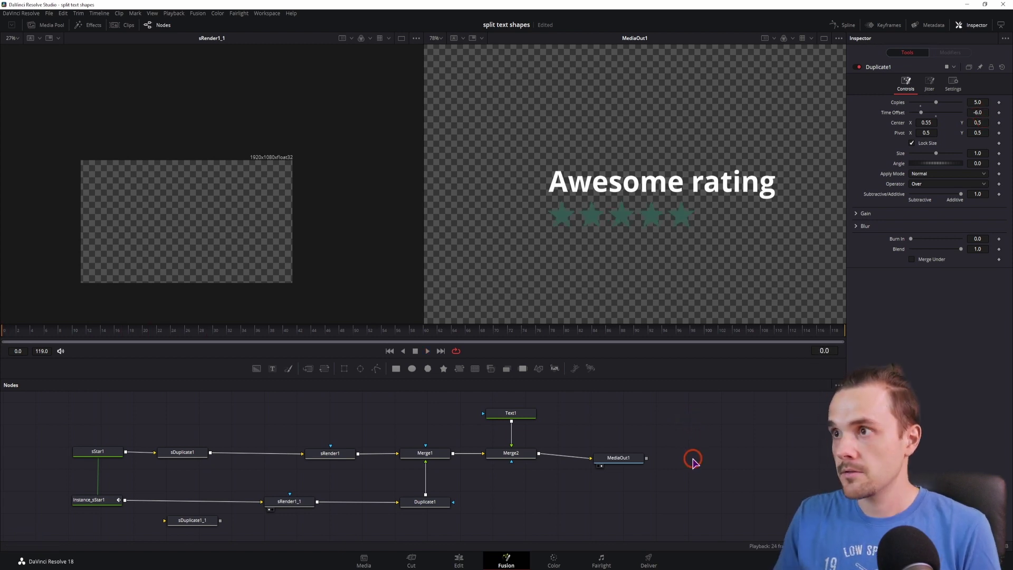
key("space")
- Try a Time Offset of -8 and judge its timing in playback
key("space")
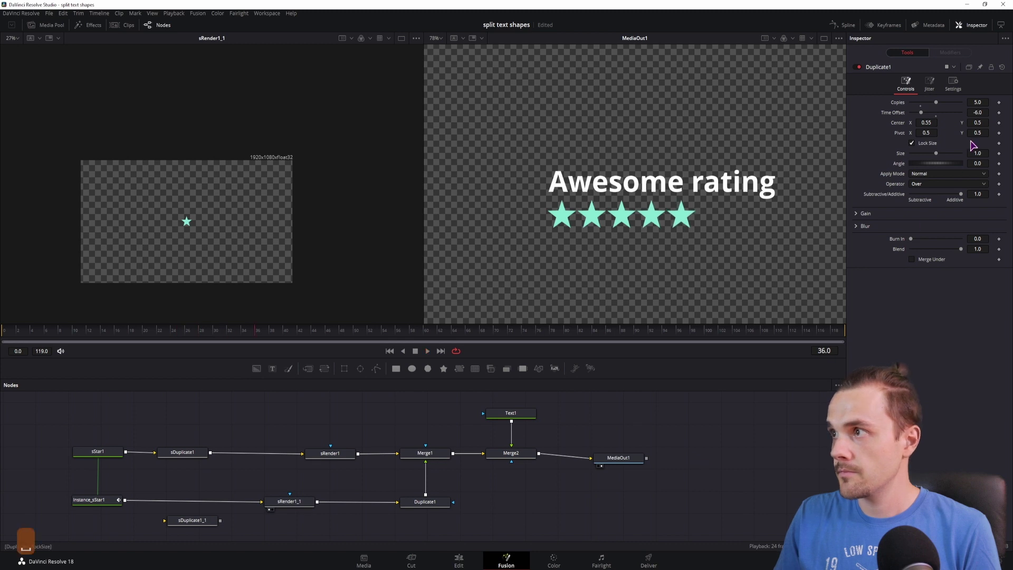
left_click(977, 112)
type("-8")
key("Return")
left_click(652, 480)
key("Home")
key("space")
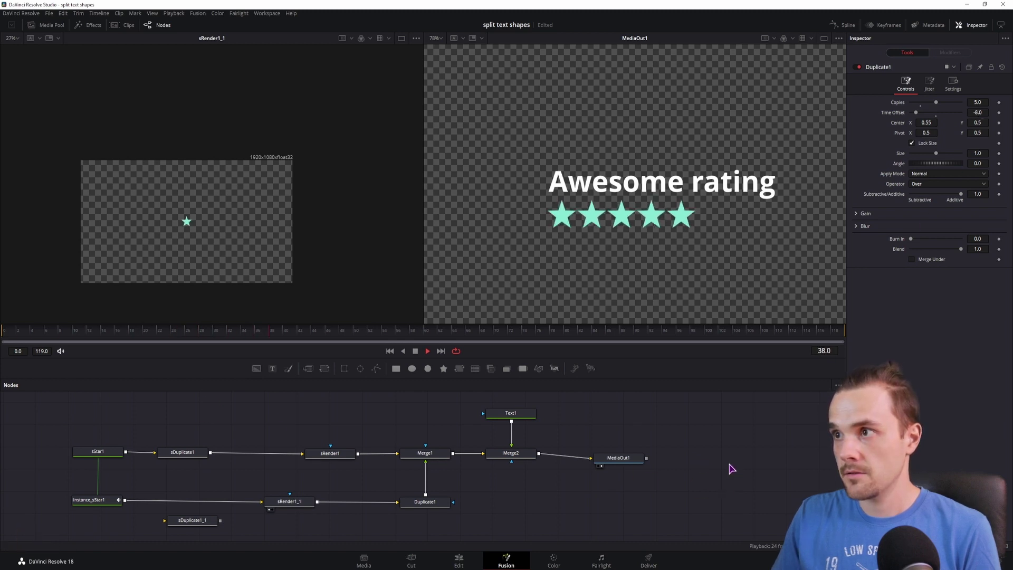
key("space")
left_click(10, 341)
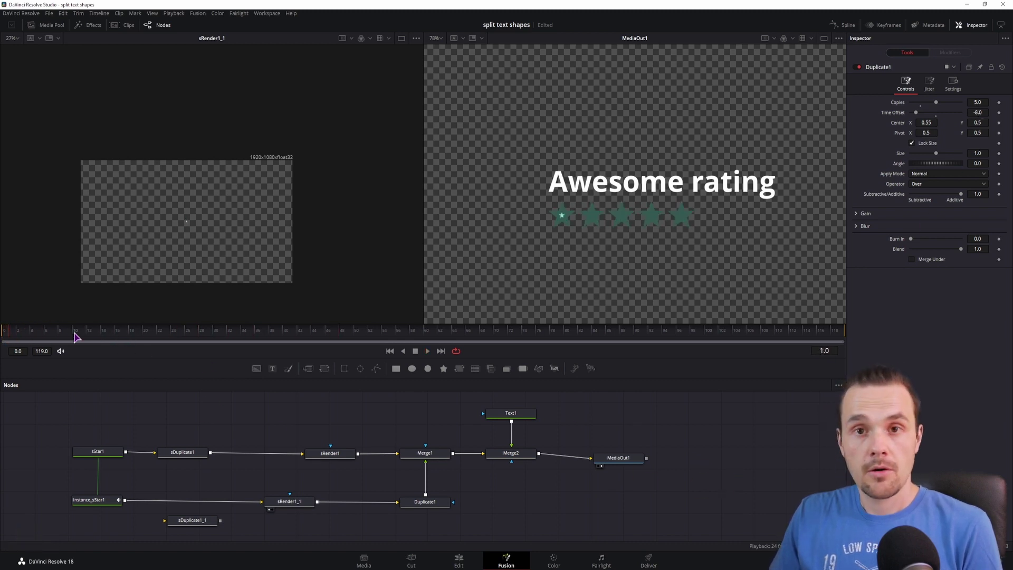
- Settle on a Time Offset of -4 and replay the final stagger
left_click(980, 113)
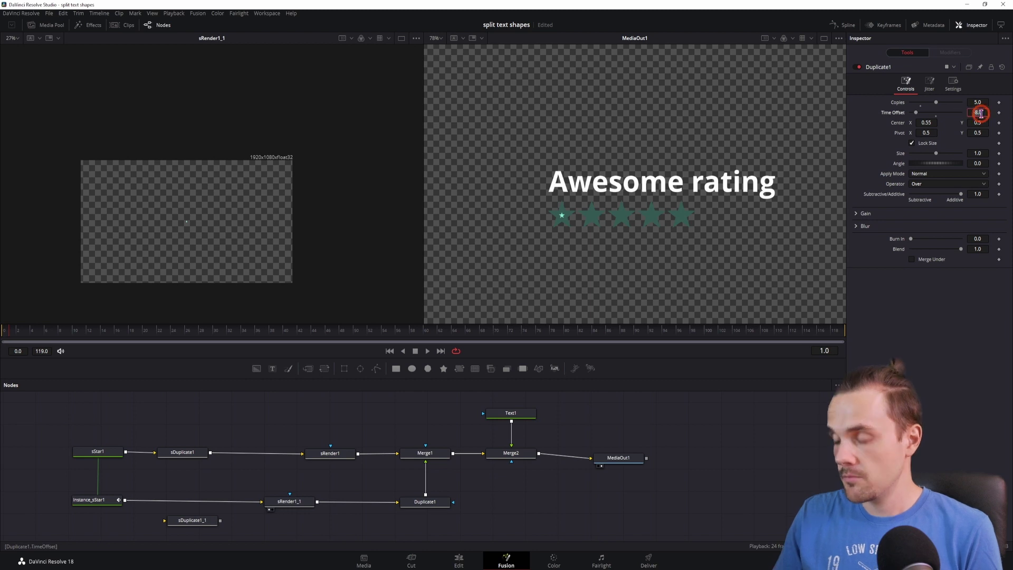
type("-4")
key("Tab")
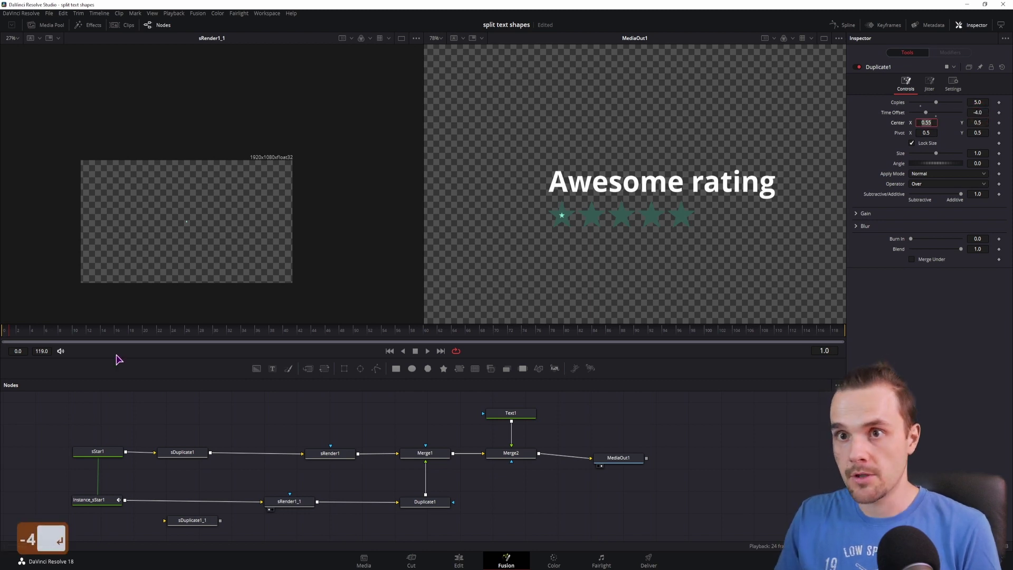
left_click(14, 329)
left_click(707, 430)
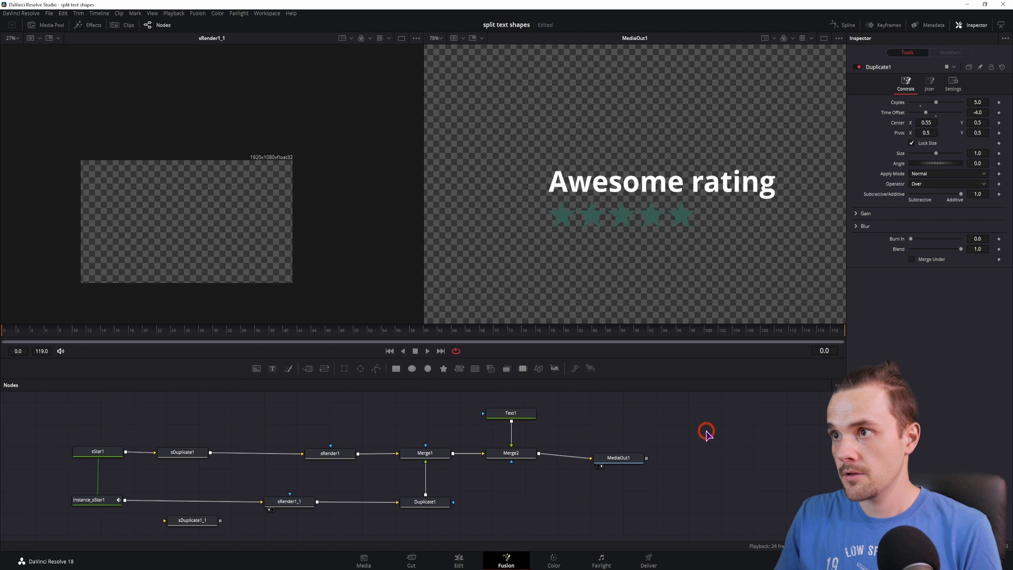
key("space")
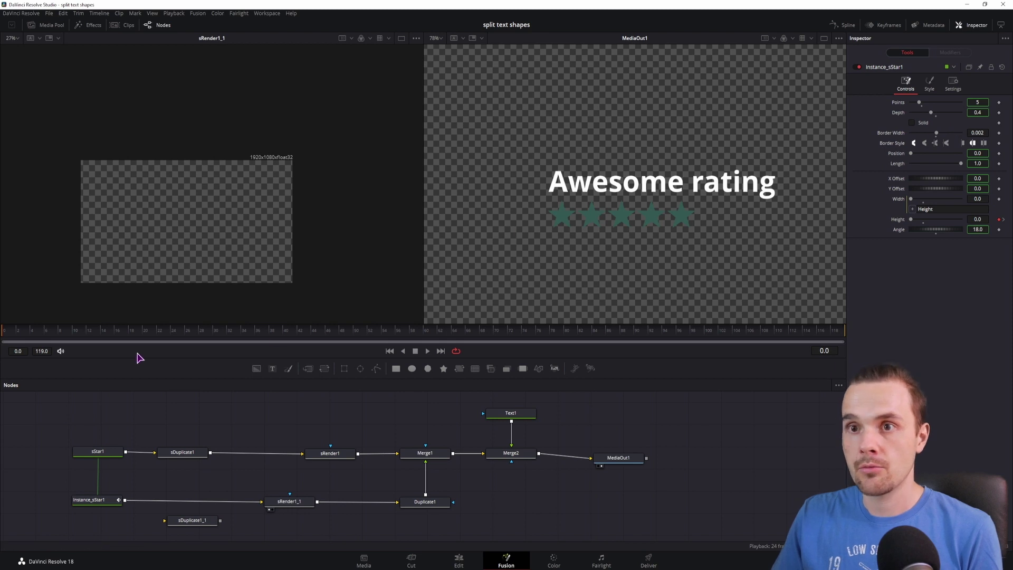
left_click_drag(43, 337, 78, 343)
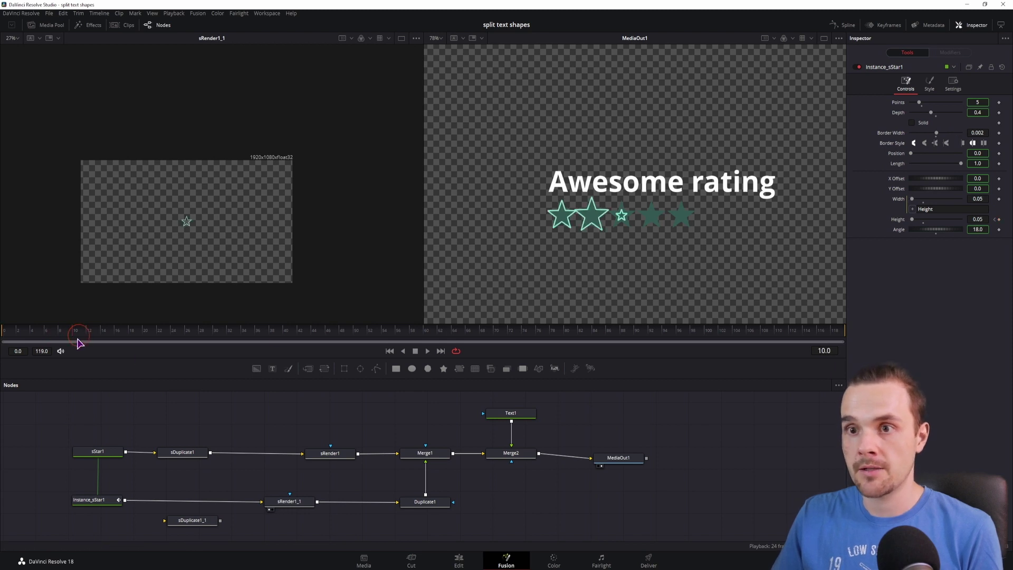
- Deinstance the outline Position and Length parameters on the original star
left_click(98, 452)
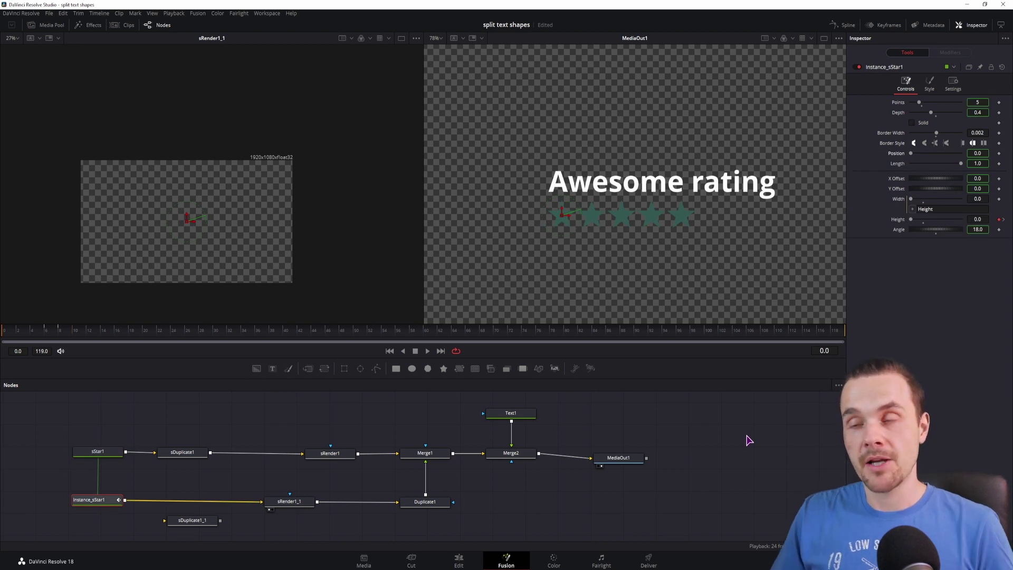
right_click(899, 156)
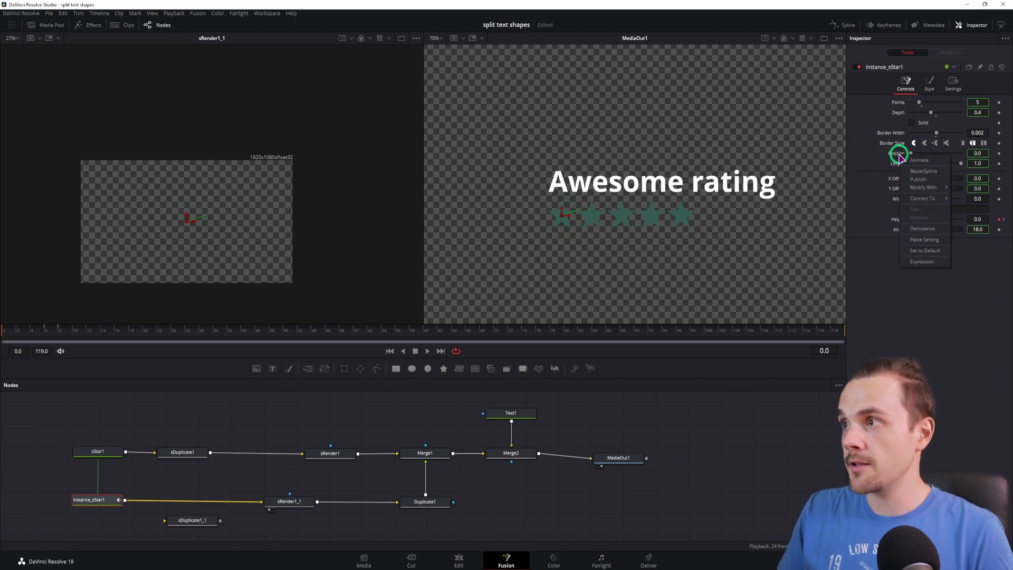
left_click(921, 229)
right_click(898, 164)
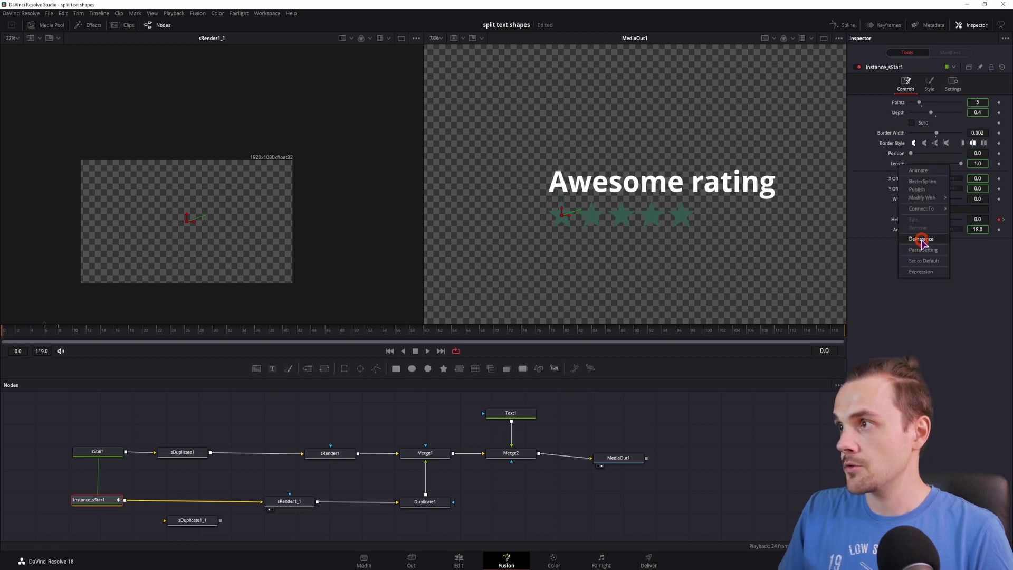
left_click(923, 238)
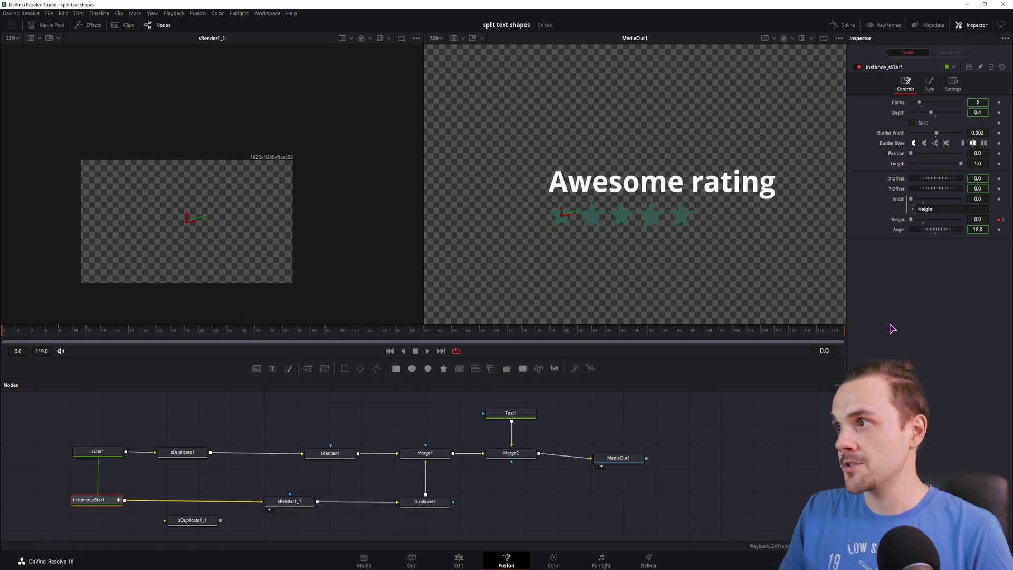
- Keyframe the outline Length from 0 to 1.0 so the star draws on, then play
left_click(998, 154)
left_click(999, 164)
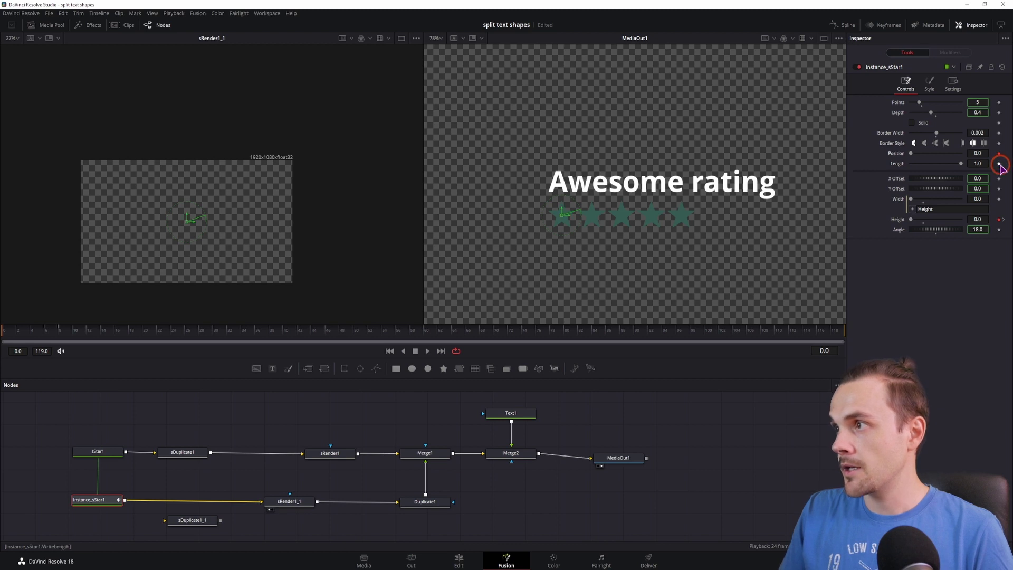
left_click_drag(961, 164, 886, 168)
left_click(893, 215)
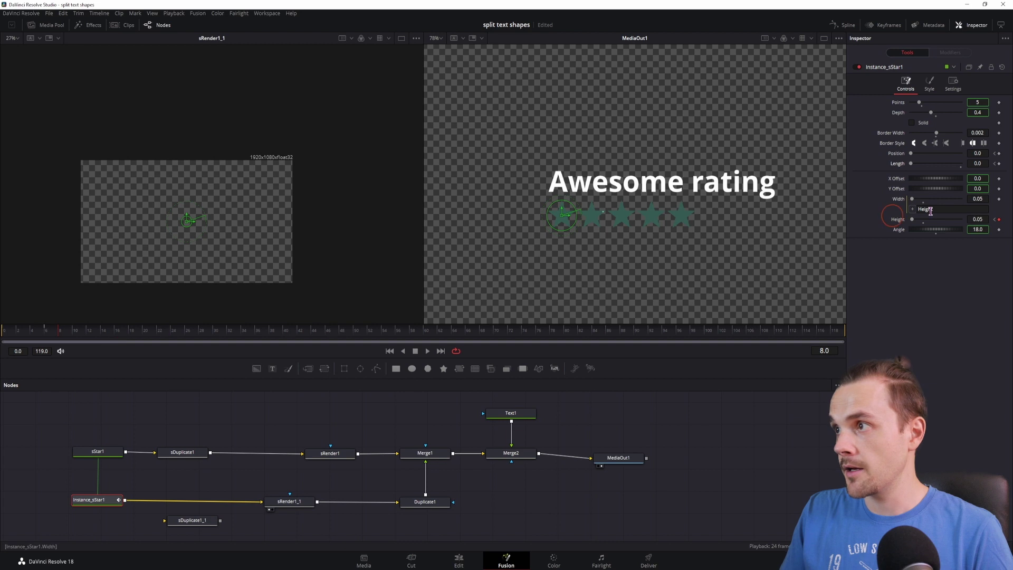
left_click_drag(937, 166, 966, 165)
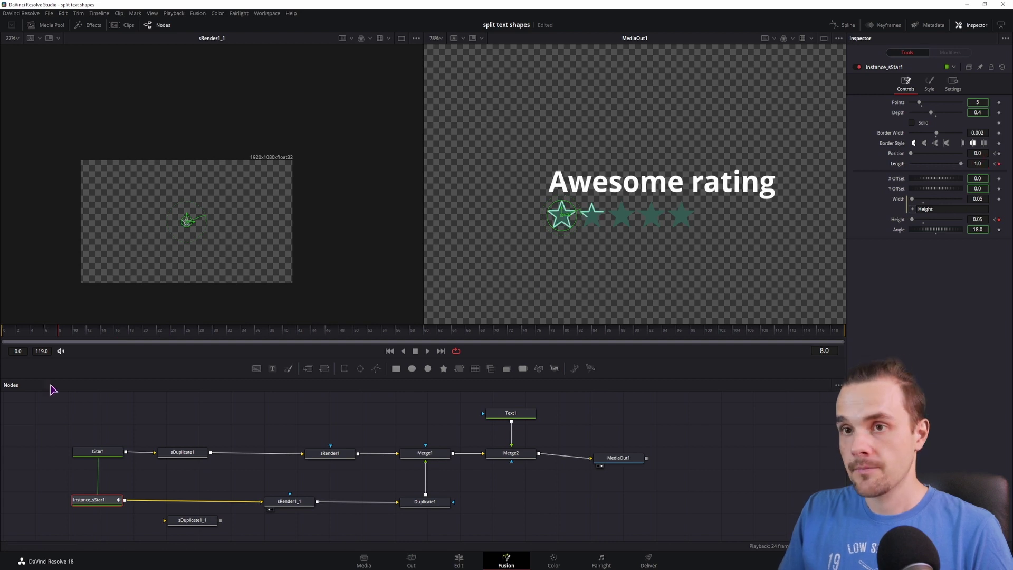
left_click_drag(60, 333, 2, 335)
left_click(725, 435)
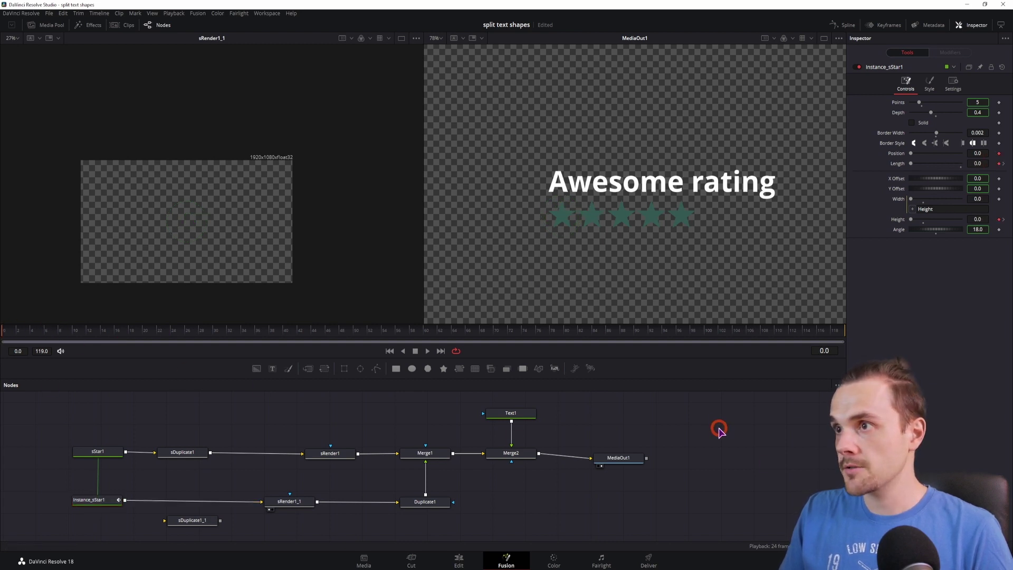
key("space")
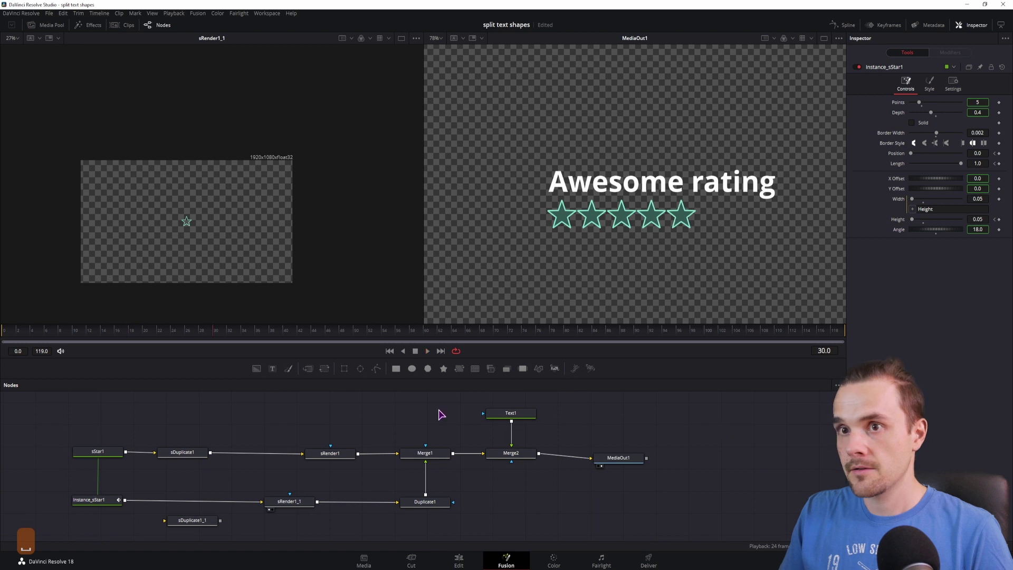
- Change Duplicate1's Time Offset to -2 and replay from frame 0
left_click(424, 501)
left_click(980, 113)
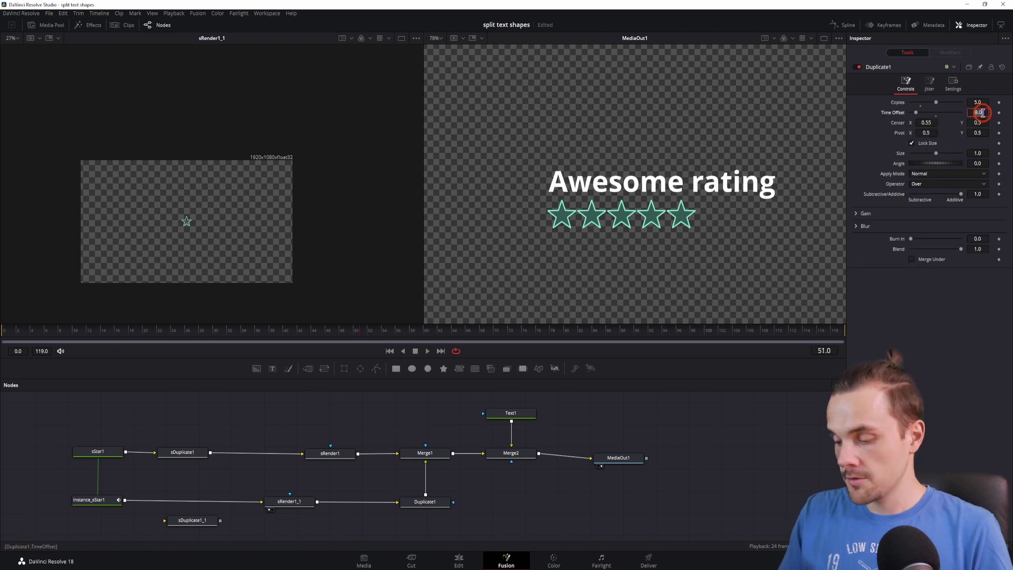
type("-2")
key("Return")
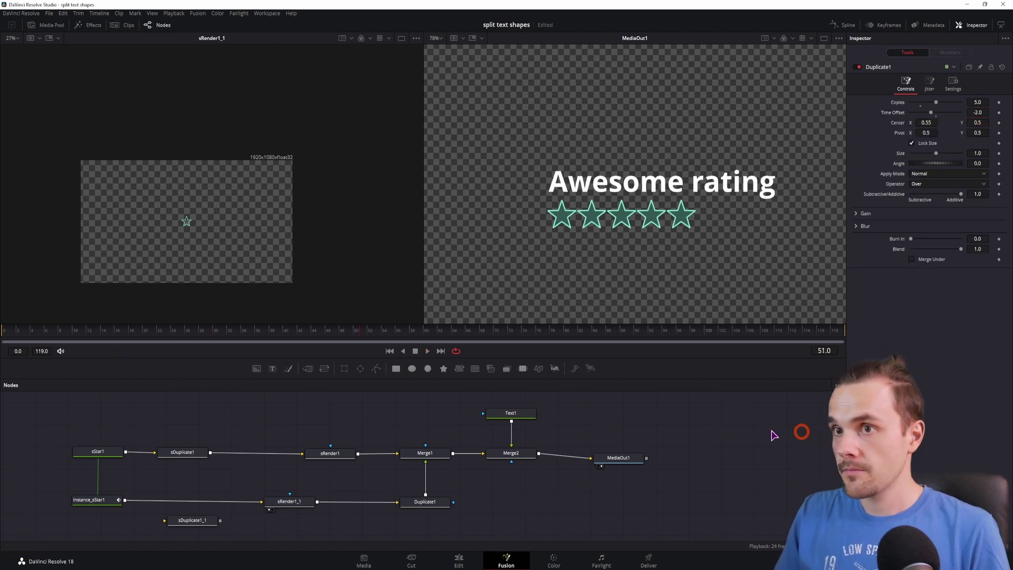
left_click_drag(55, 333, 4, 338)
key("space")
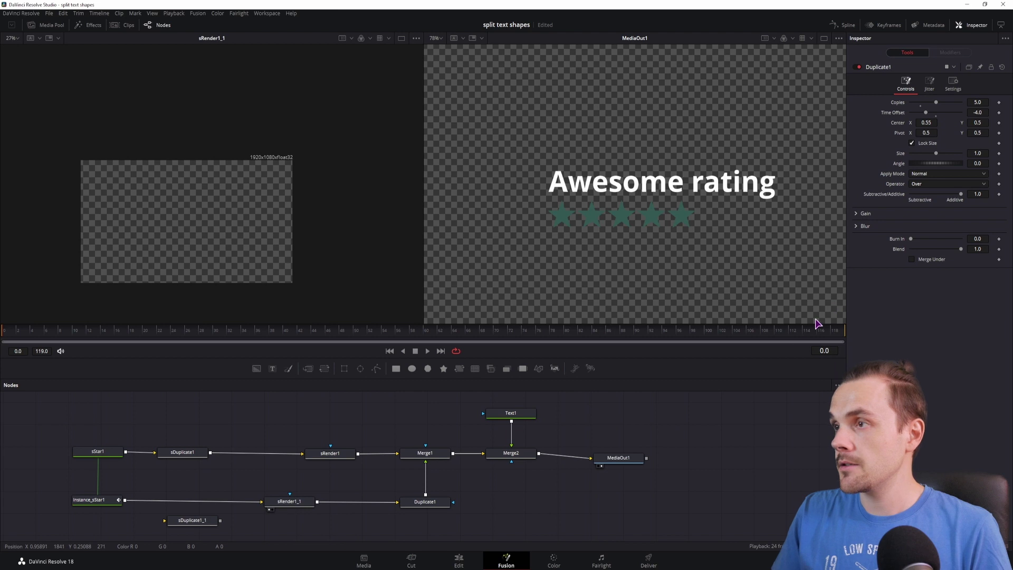
- Check the stars at frame 8, then play until all five outlines are drawn
left_click(105, 501)
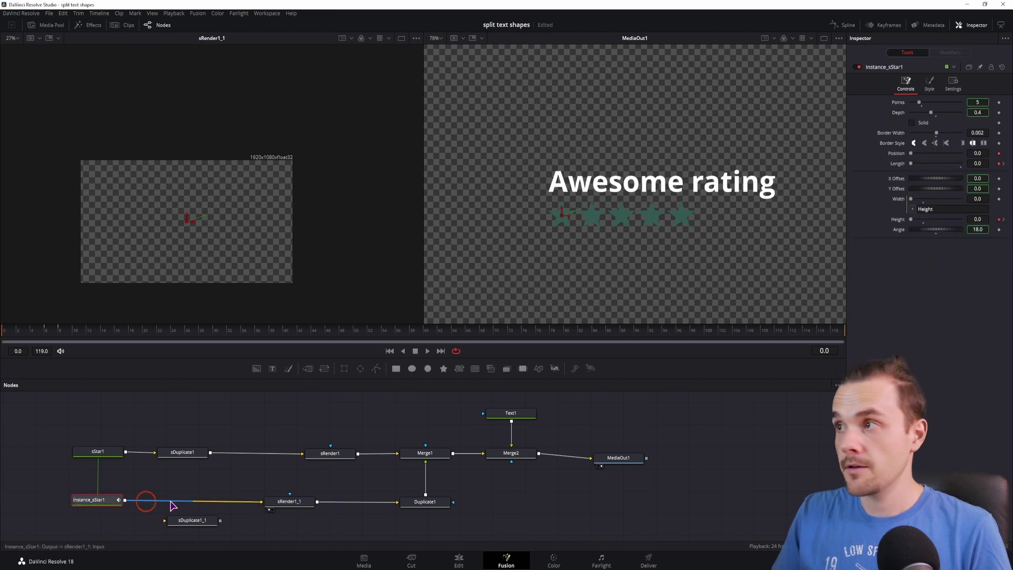
left_click(60, 332)
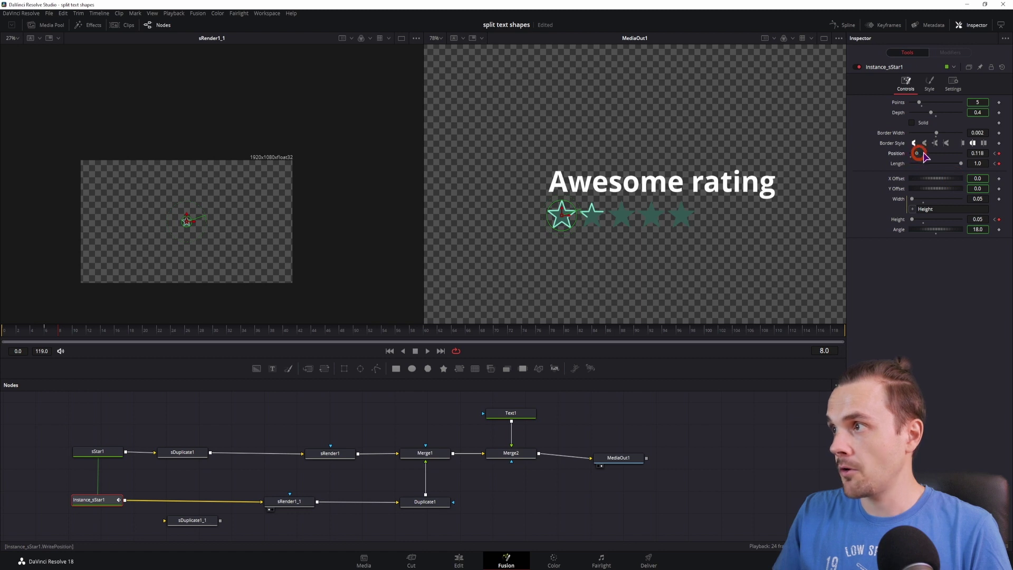
left_click_drag(45, 330, 4, 331)
left_click(626, 424)
left_click(745, 461)
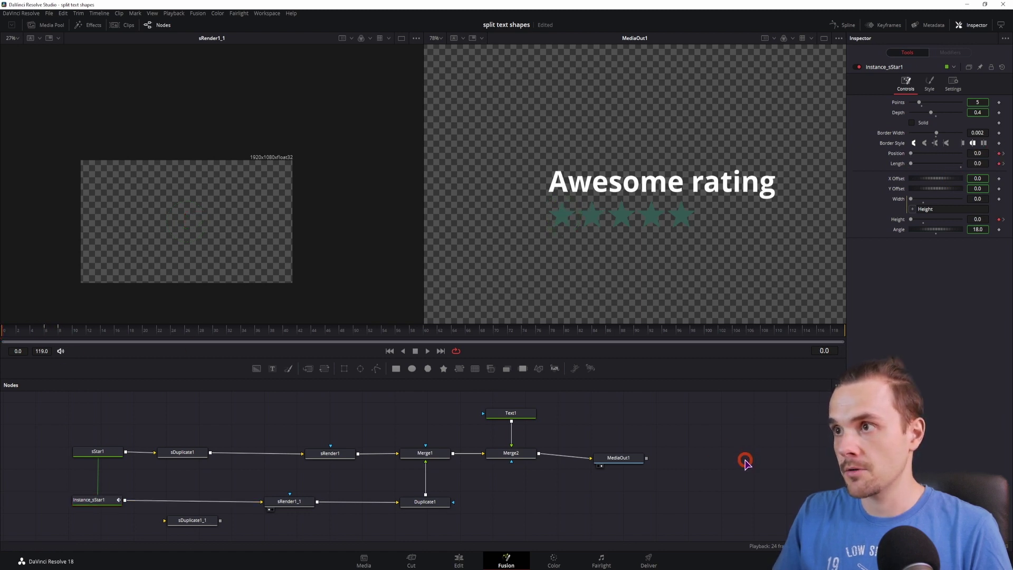
key("space")
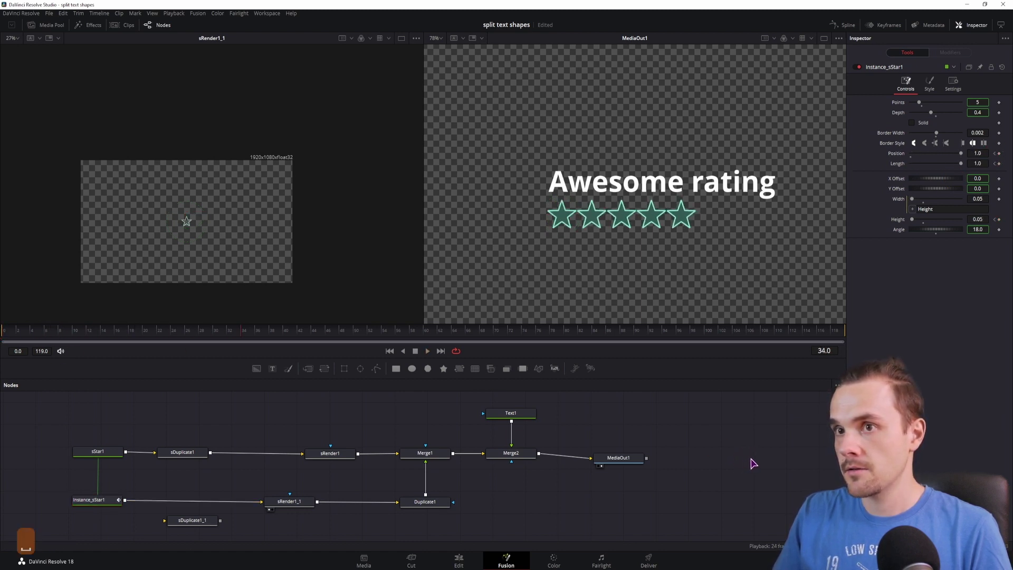
key("space")
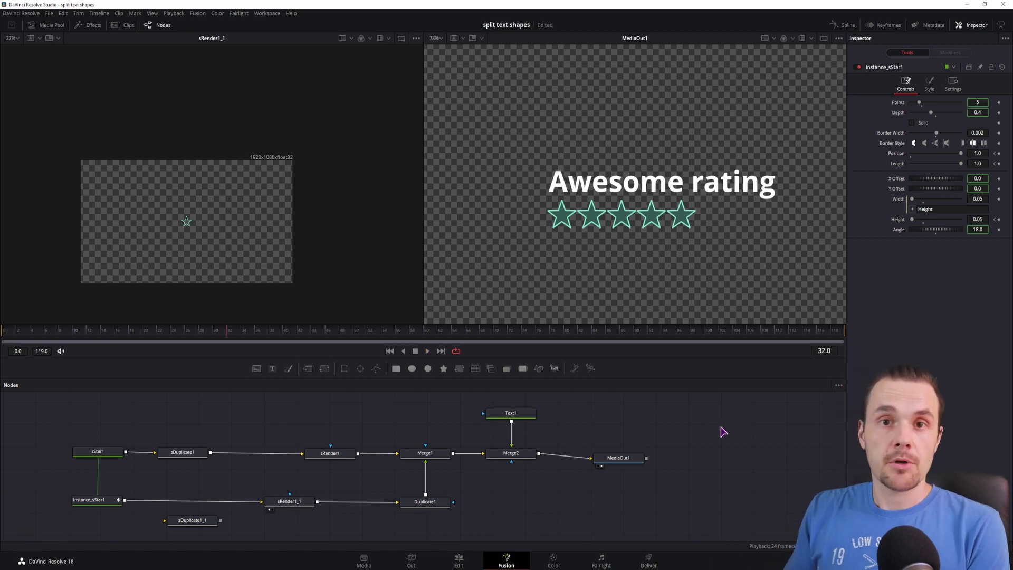
- Save, then build an sEllipse1 and sStar2 branch combined by sBoolean1 into sRender2
key("ctrl+s")
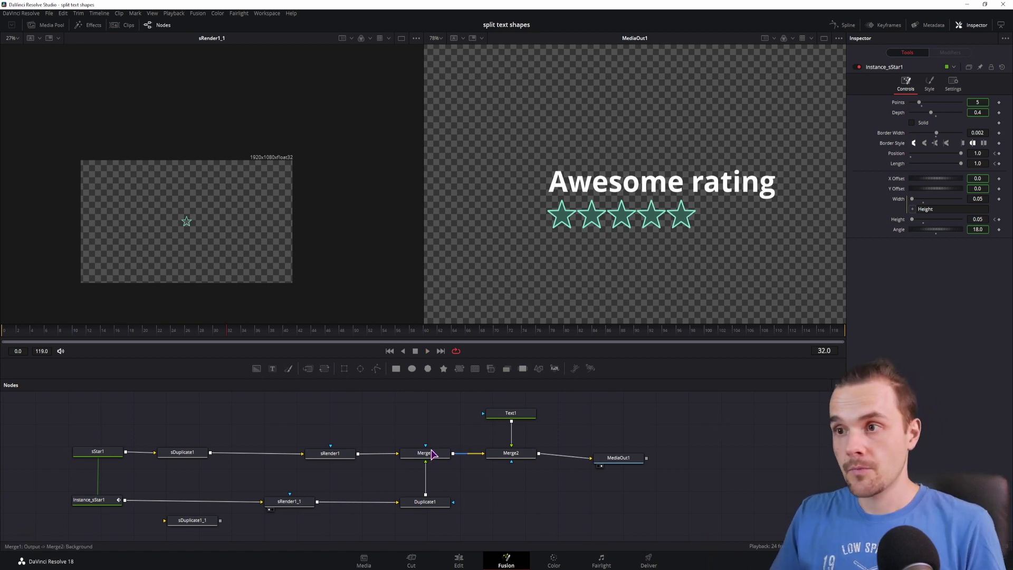
left_click(411, 369)
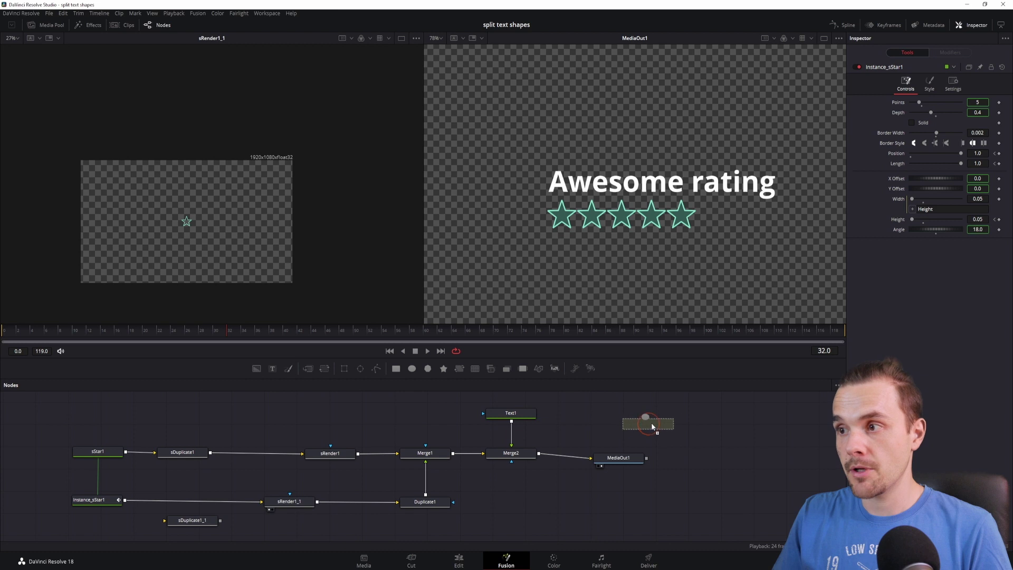
left_click_drag(445, 373, 736, 416)
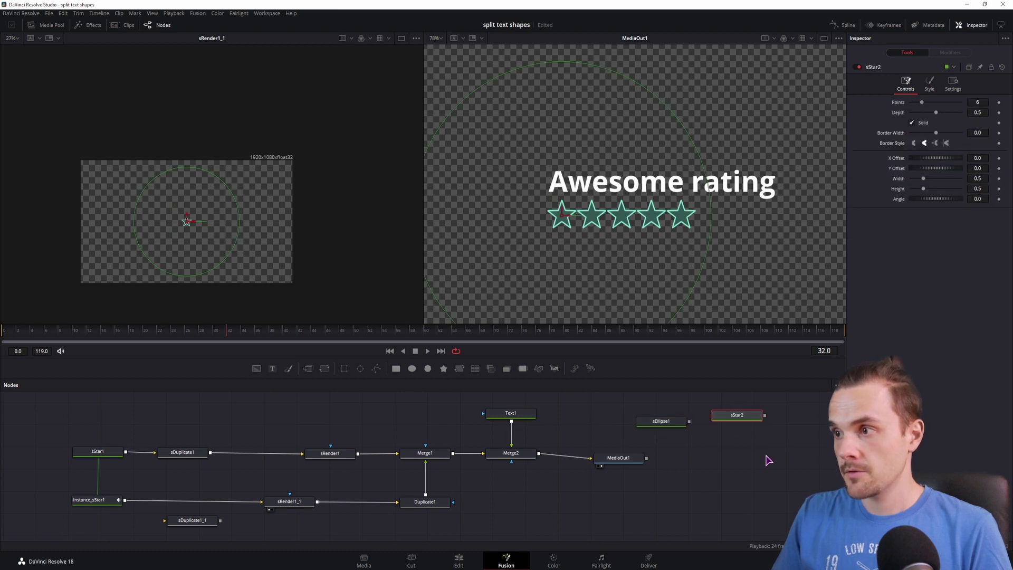
left_click_drag(562, 451, 559, 424)
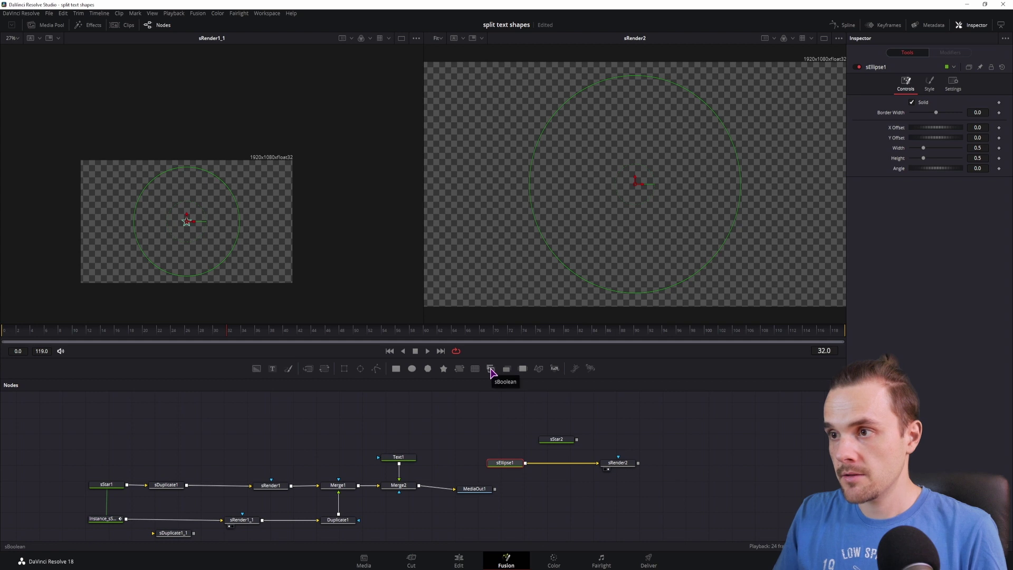
left_click_drag(491, 372, 561, 460)
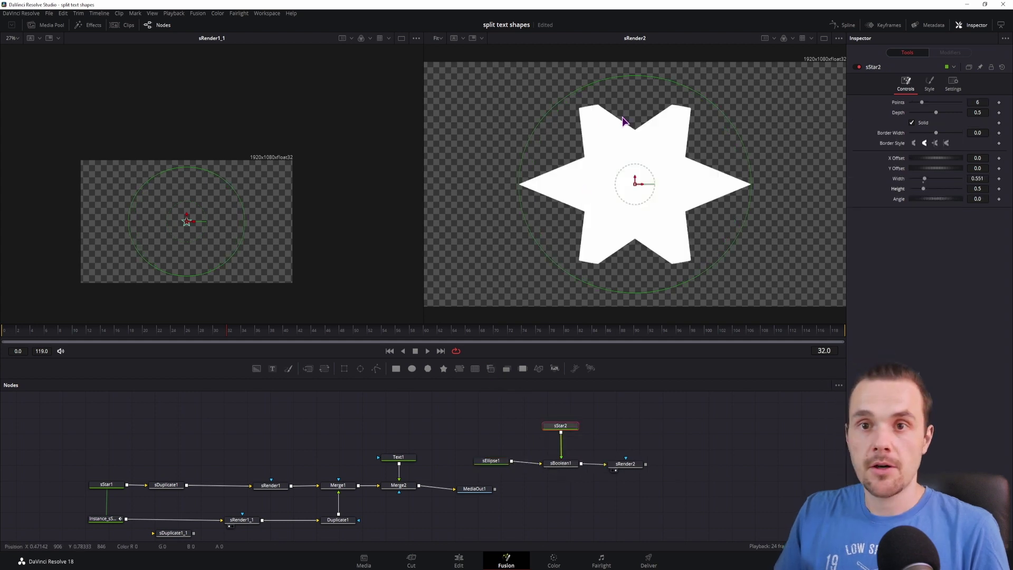
left_click(492, 462)
left_click_drag(626, 464, 642, 465)
- Offset the ellipse center to 0.15 so it clips the star's left, and save
left_click(496, 465)
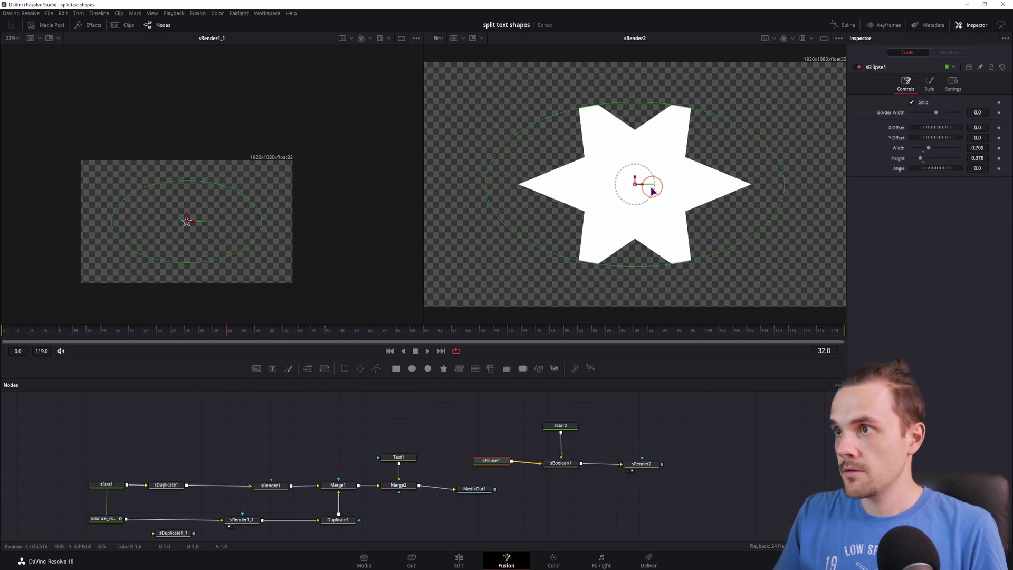
left_click_drag(650, 187, 708, 197)
left_click(742, 156)
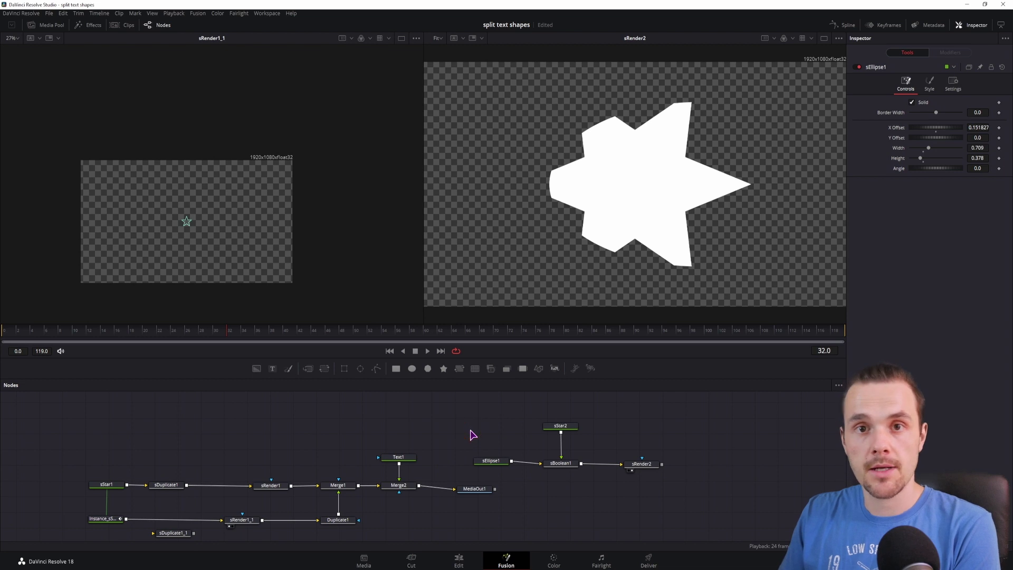
key("ctrl+s")
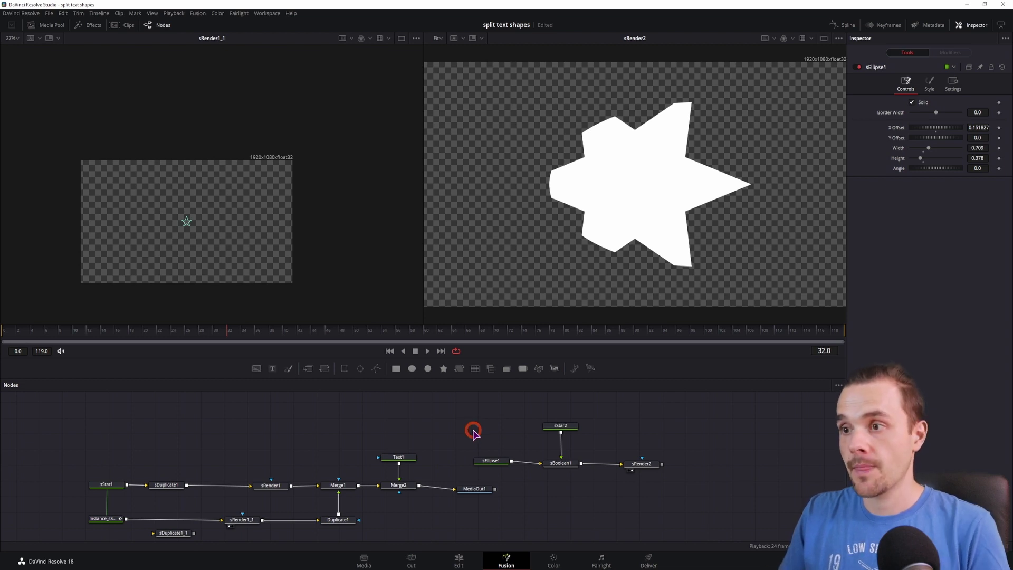
- Lower Duplicate1's Copies until only four stars highlight in MediaOut1, then box-select the rating nodes
left_click(338, 519)
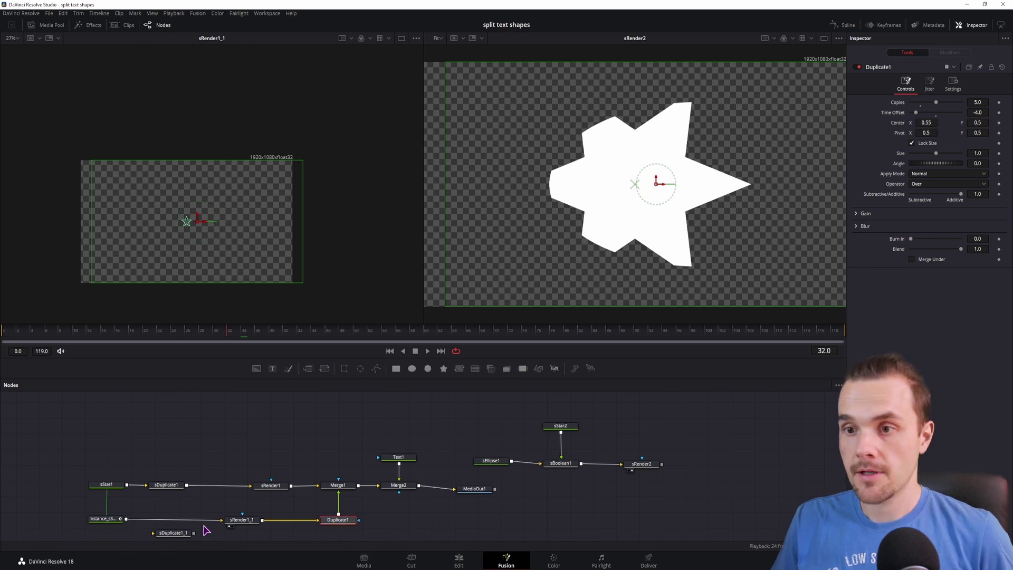
left_click(174, 533)
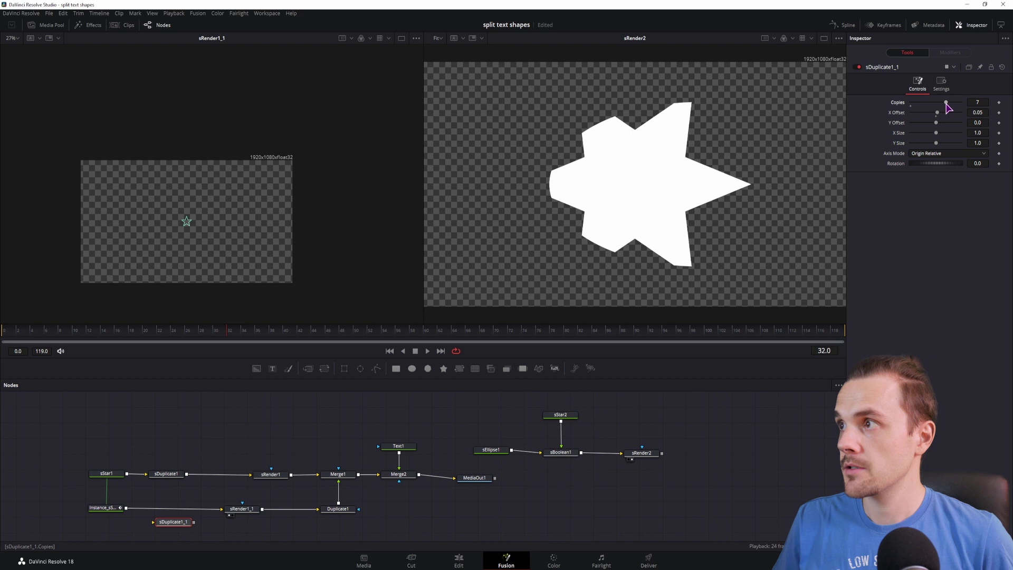
left_click(337, 509)
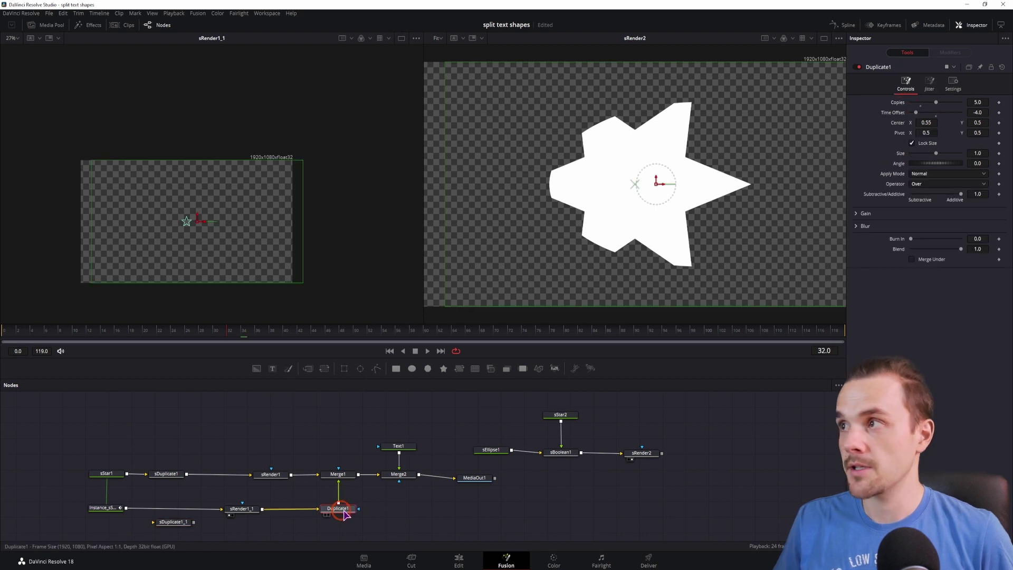
left_click_drag(937, 106, 933, 107)
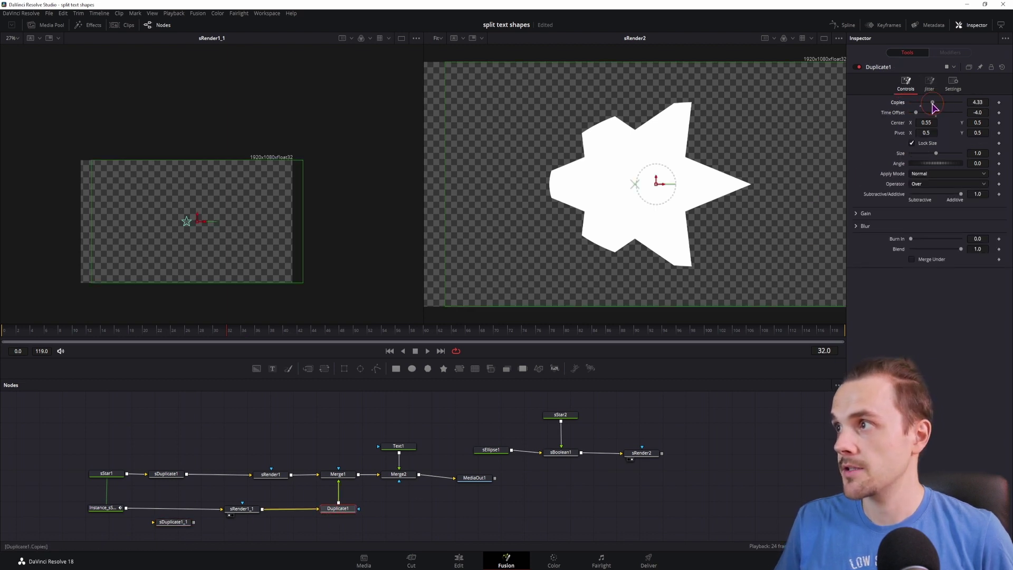
left_click(463, 483)
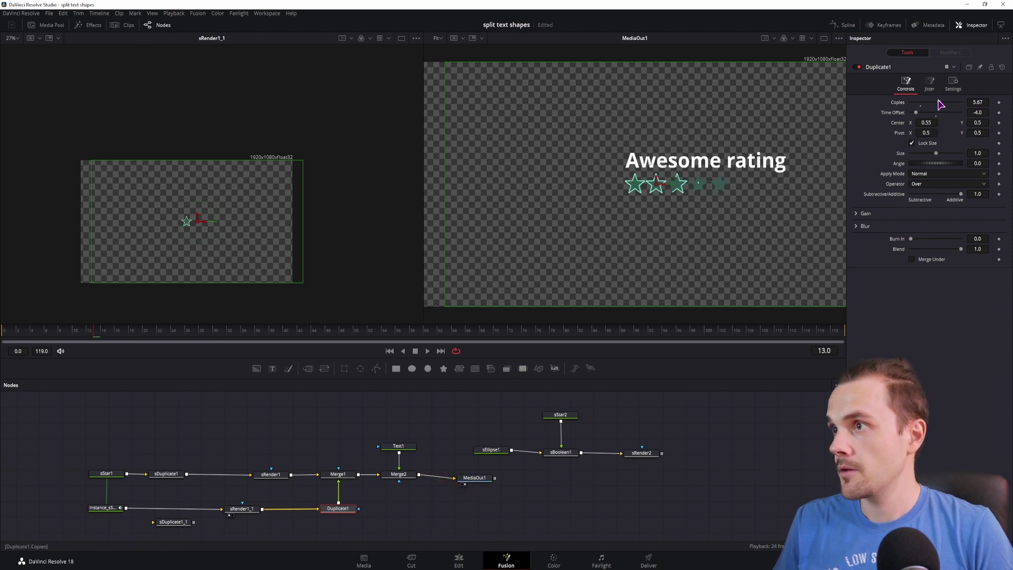
left_click_drag(928, 106, 918, 107)
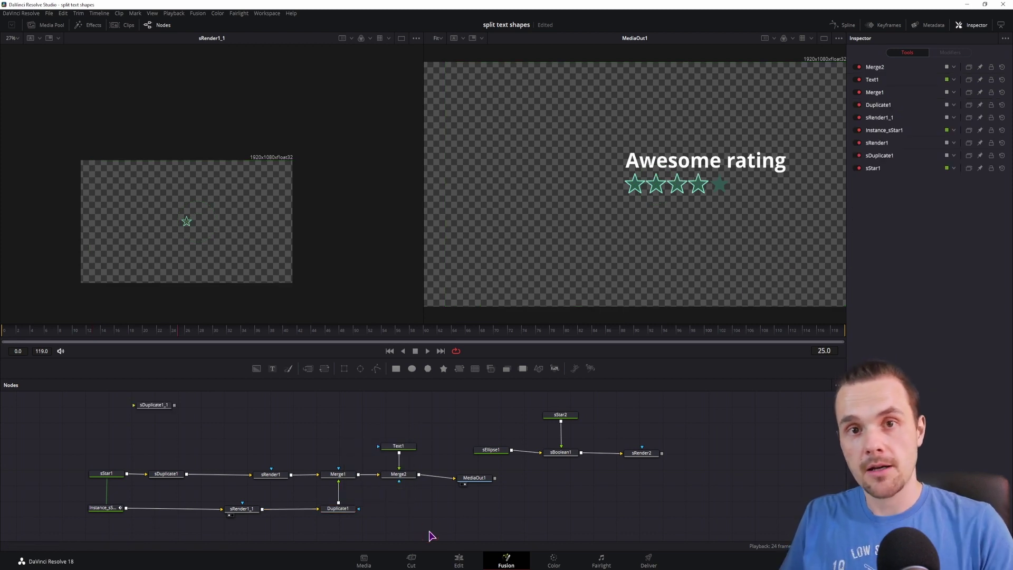
left_click_drag(85, 521, 434, 434)
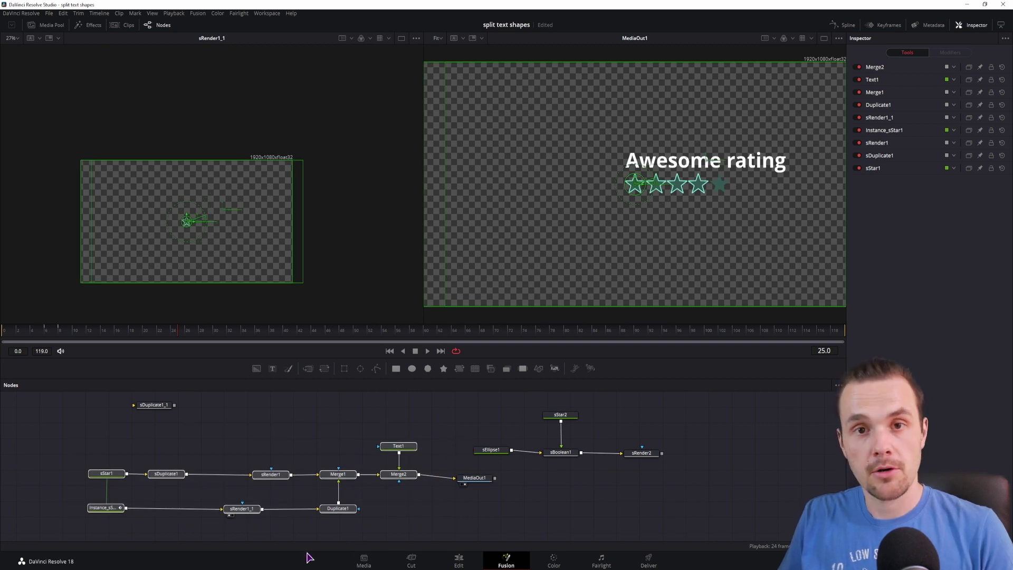
- Create a macro from the selected rating nodes
right_click(404, 475)
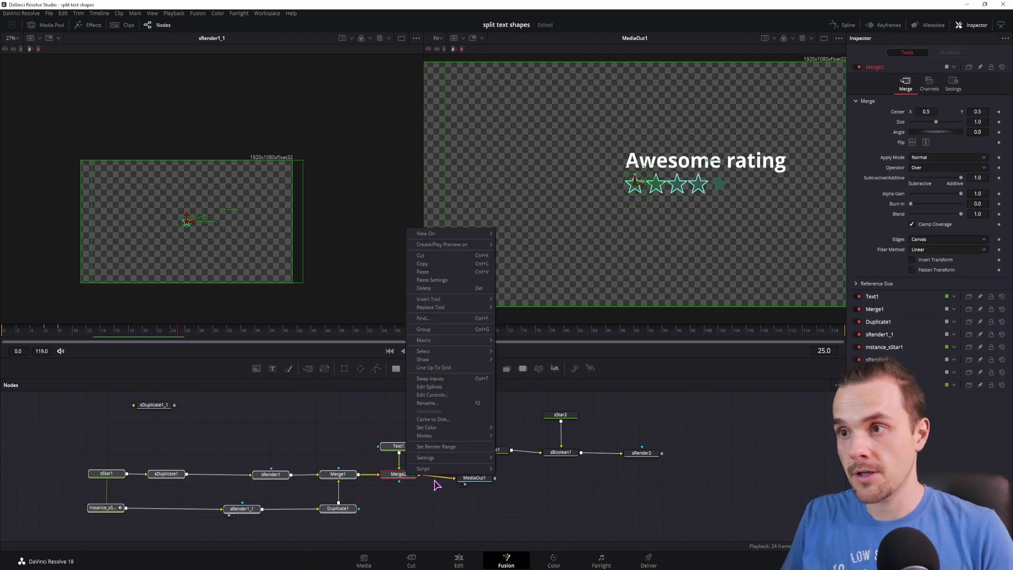
mouse_move(471, 342)
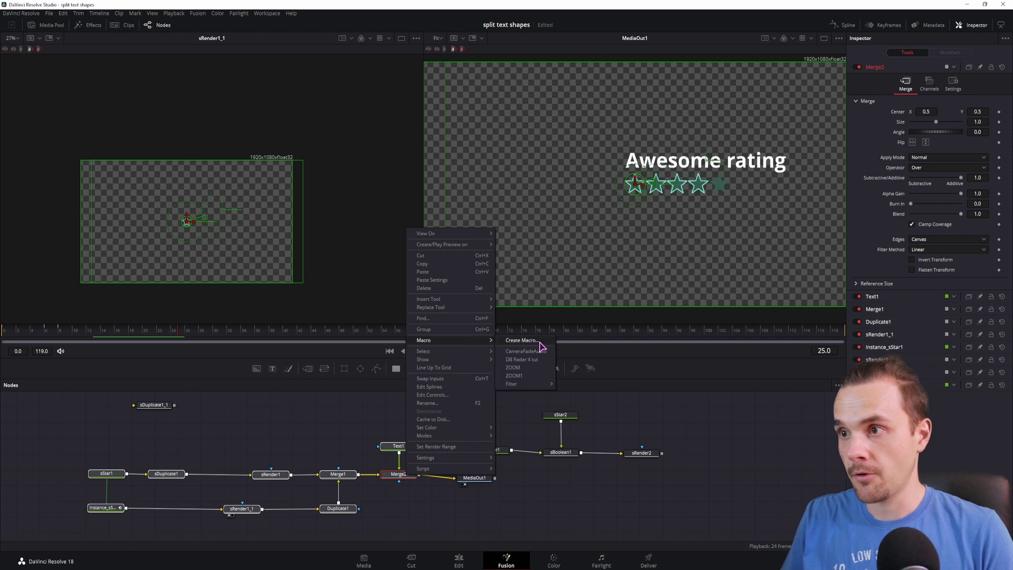
left_click(522, 340)
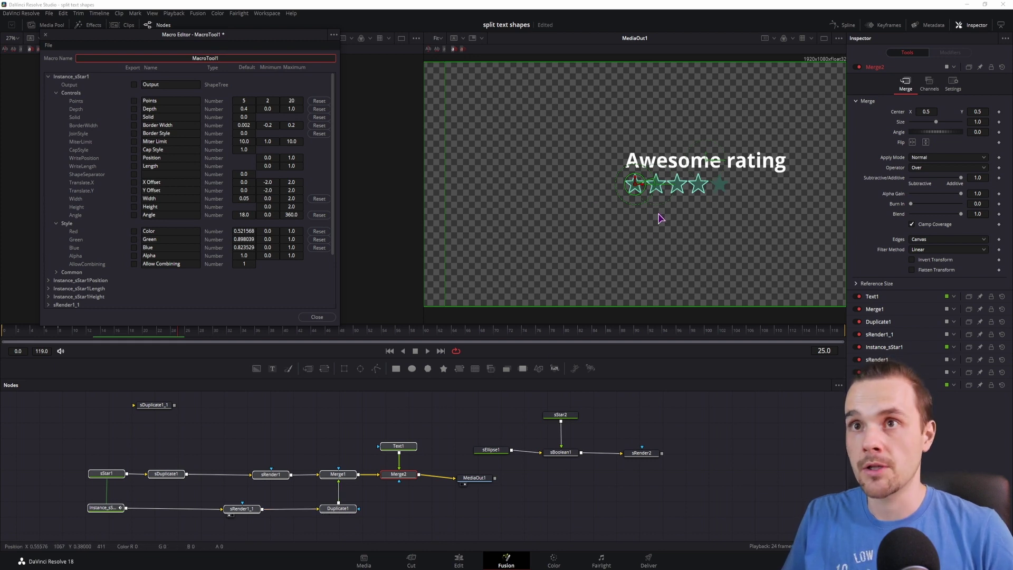
- In the Macro Editor, expand Duplicate1 and mark its Copies control for export
left_click(342, 513)
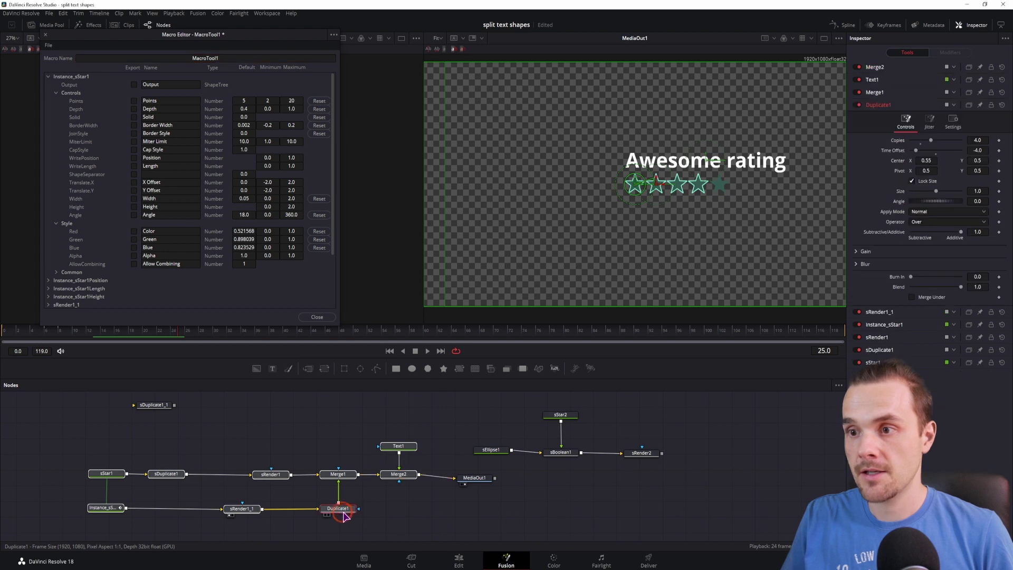
left_click(48, 77)
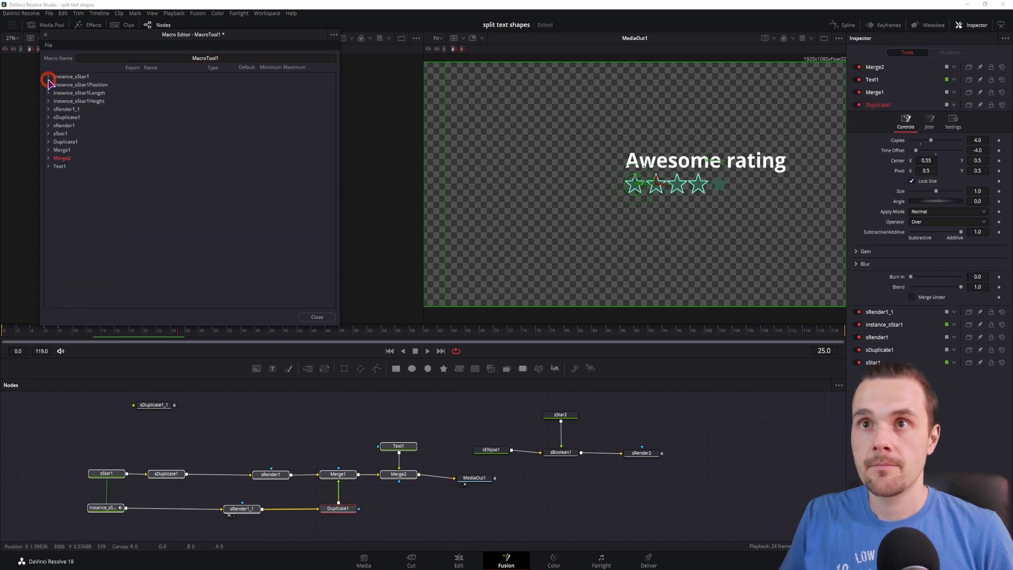
left_click(48, 142)
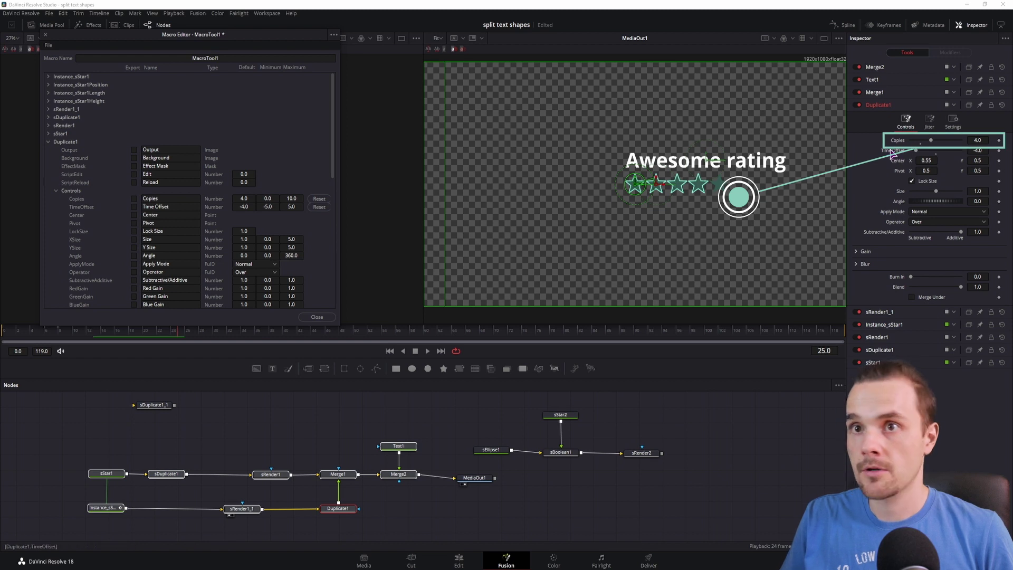
left_click(134, 199)
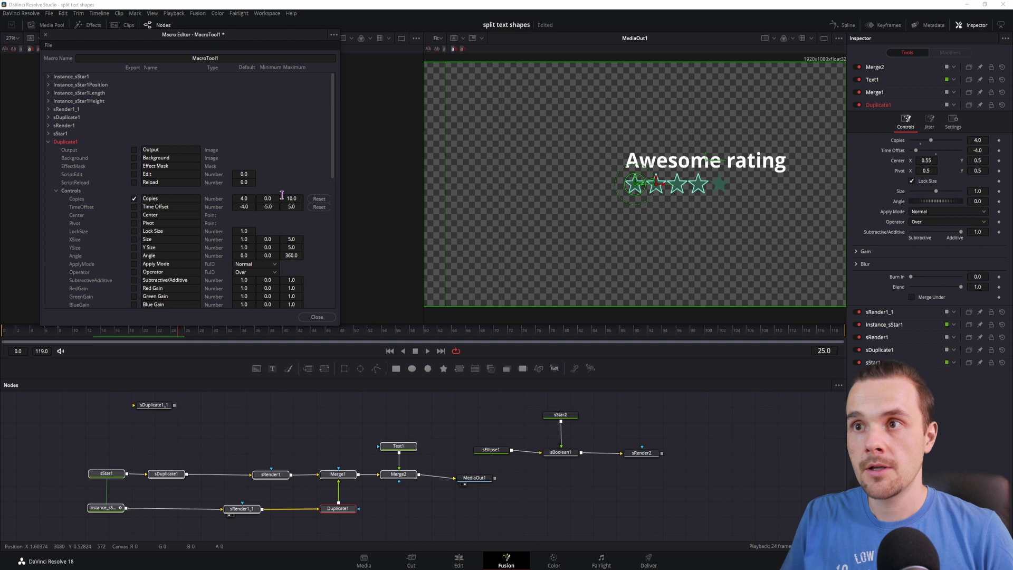